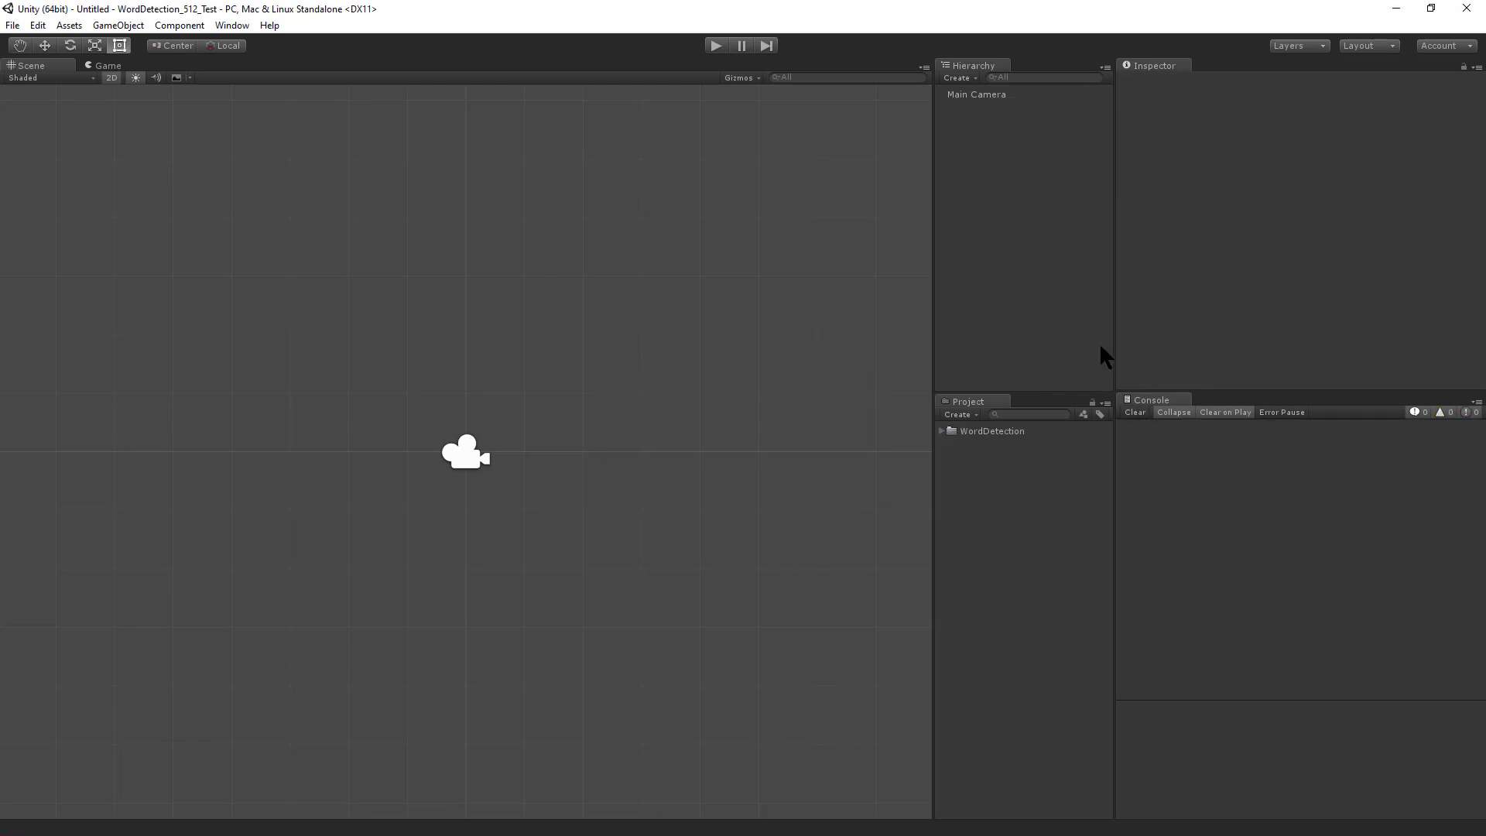
Step: Drag the Hierarchy/Project splitter to the right to widen the scene and asset panes
{"action": "left_click_drag", "start_coordinate": [1116, 350], "coordinate": [1320, 348]}
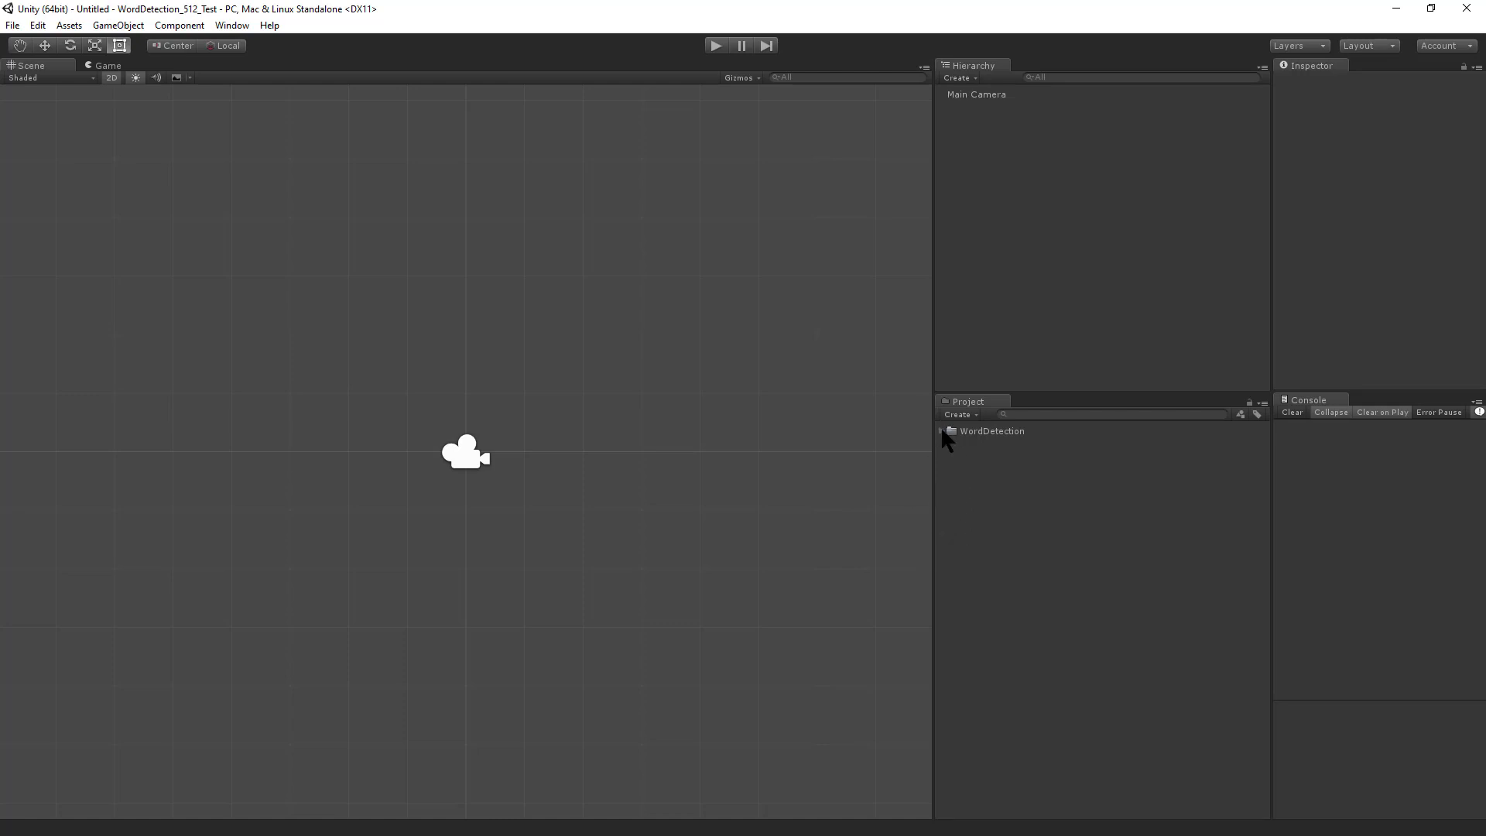
Step: Open the Example1SpectrumMic scene from WordDetection > Scenes
{"action": "left_click", "coordinate": [941, 431]}
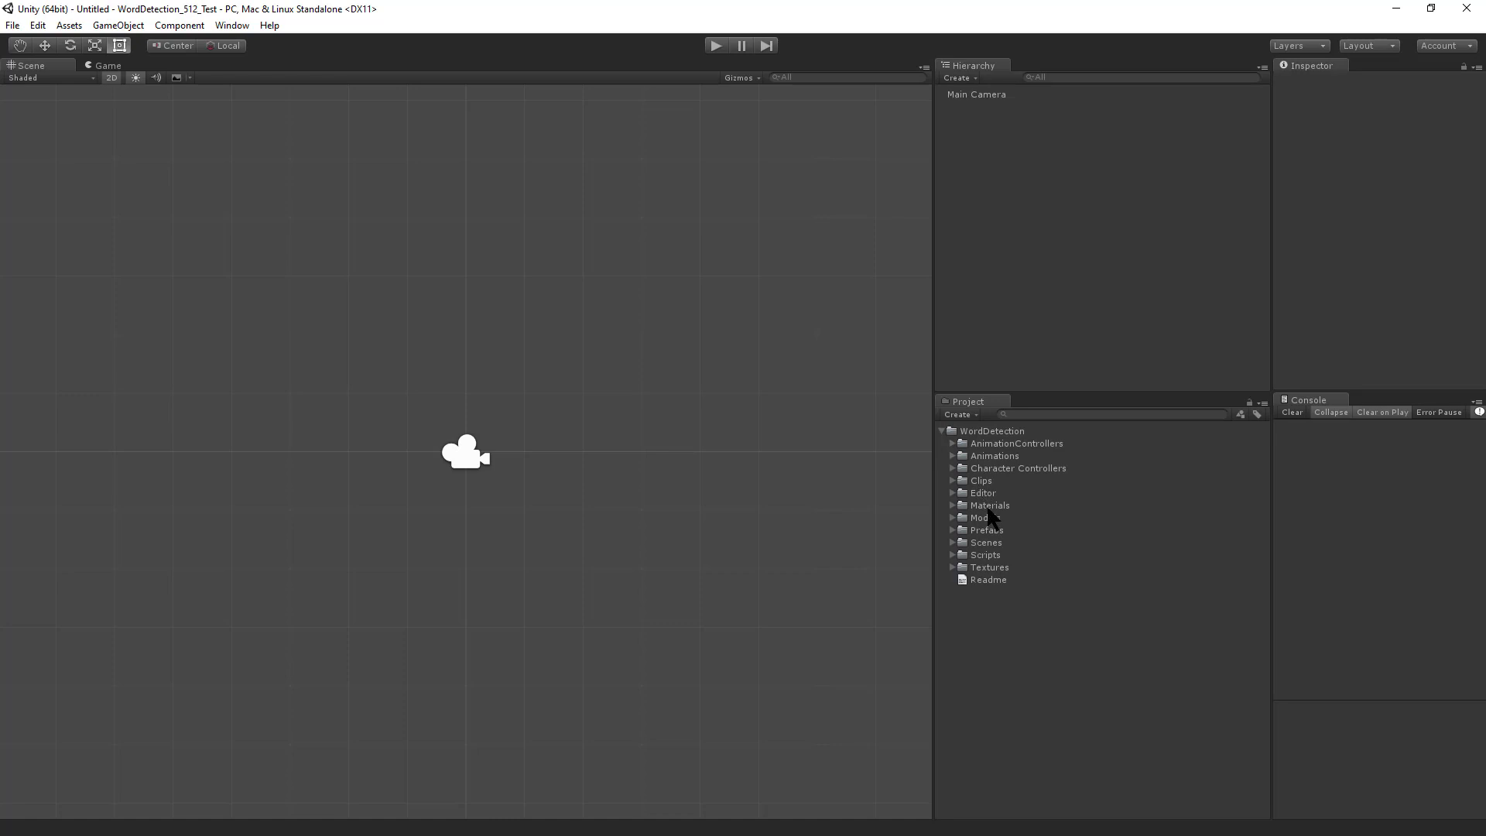
{"action": "double_click", "coordinate": [982, 544]}
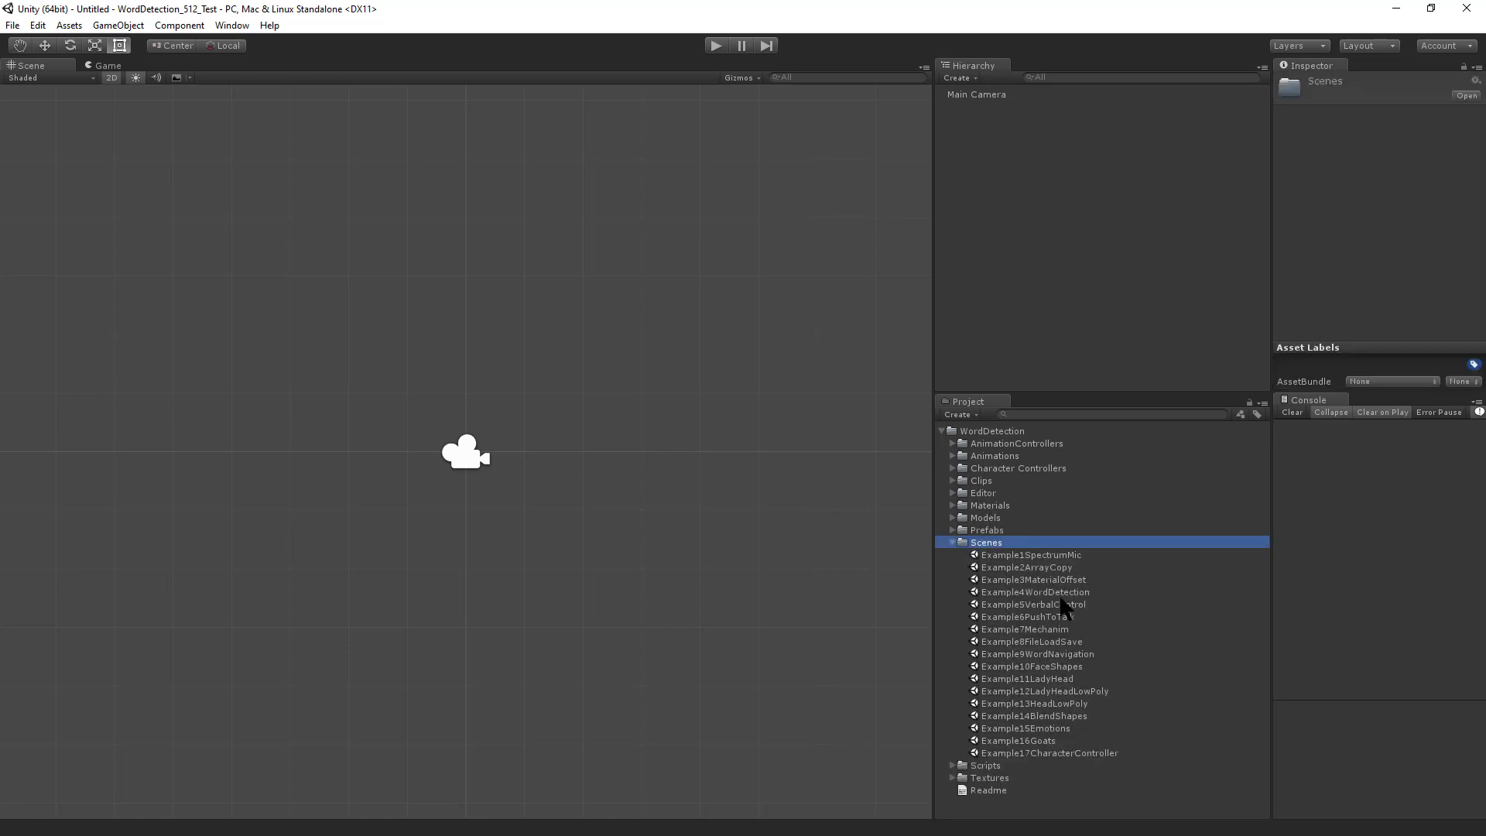
{"action": "double_click", "coordinate": [1034, 555]}
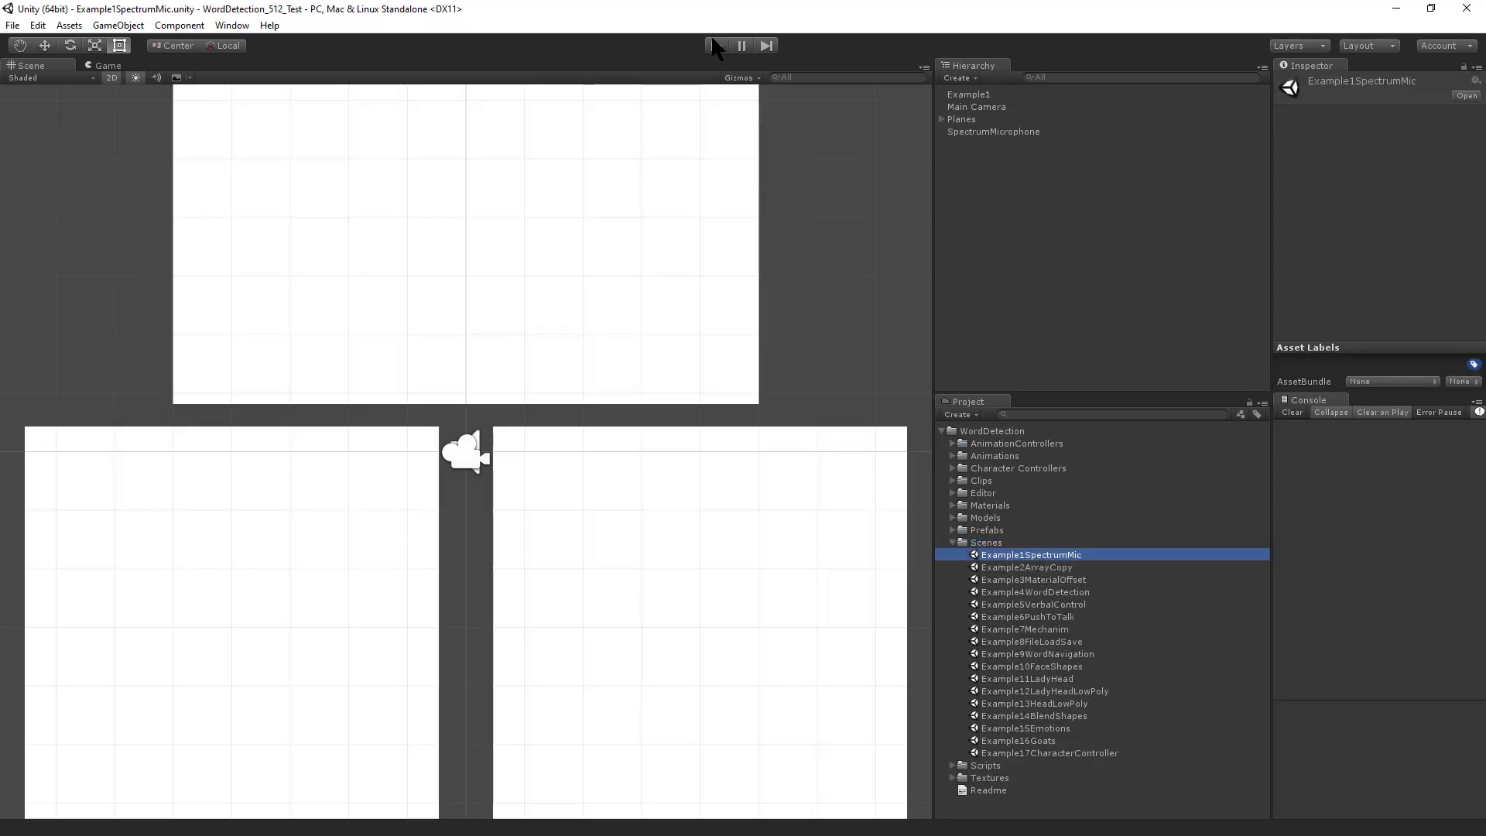
Step: Run it on the Razer Kraken microphone with the plotter enabled, then stop playback
{"action": "left_click", "coordinate": [715, 47]}
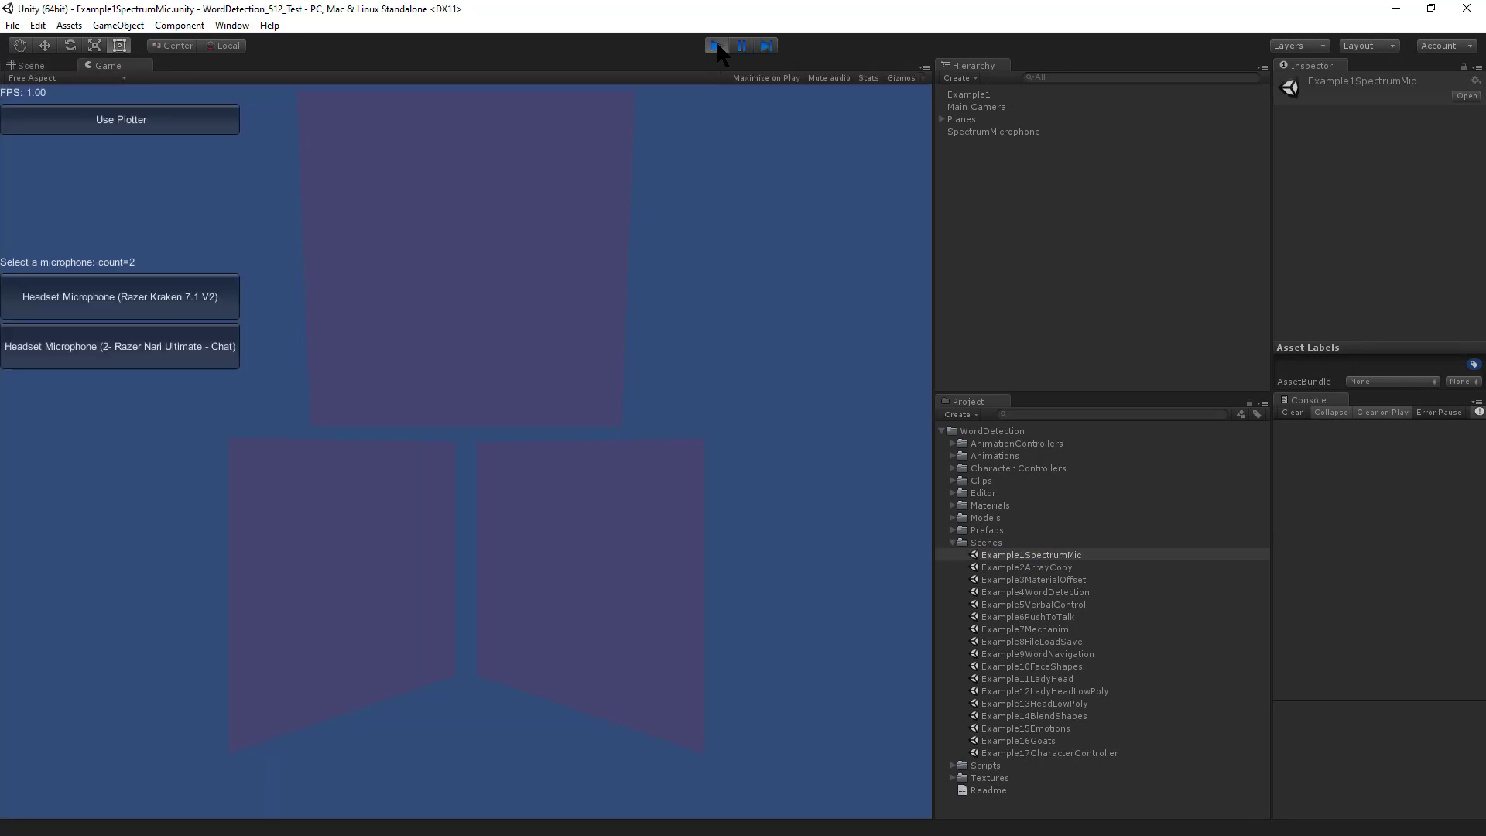
{"action": "left_click", "coordinate": [172, 299]}
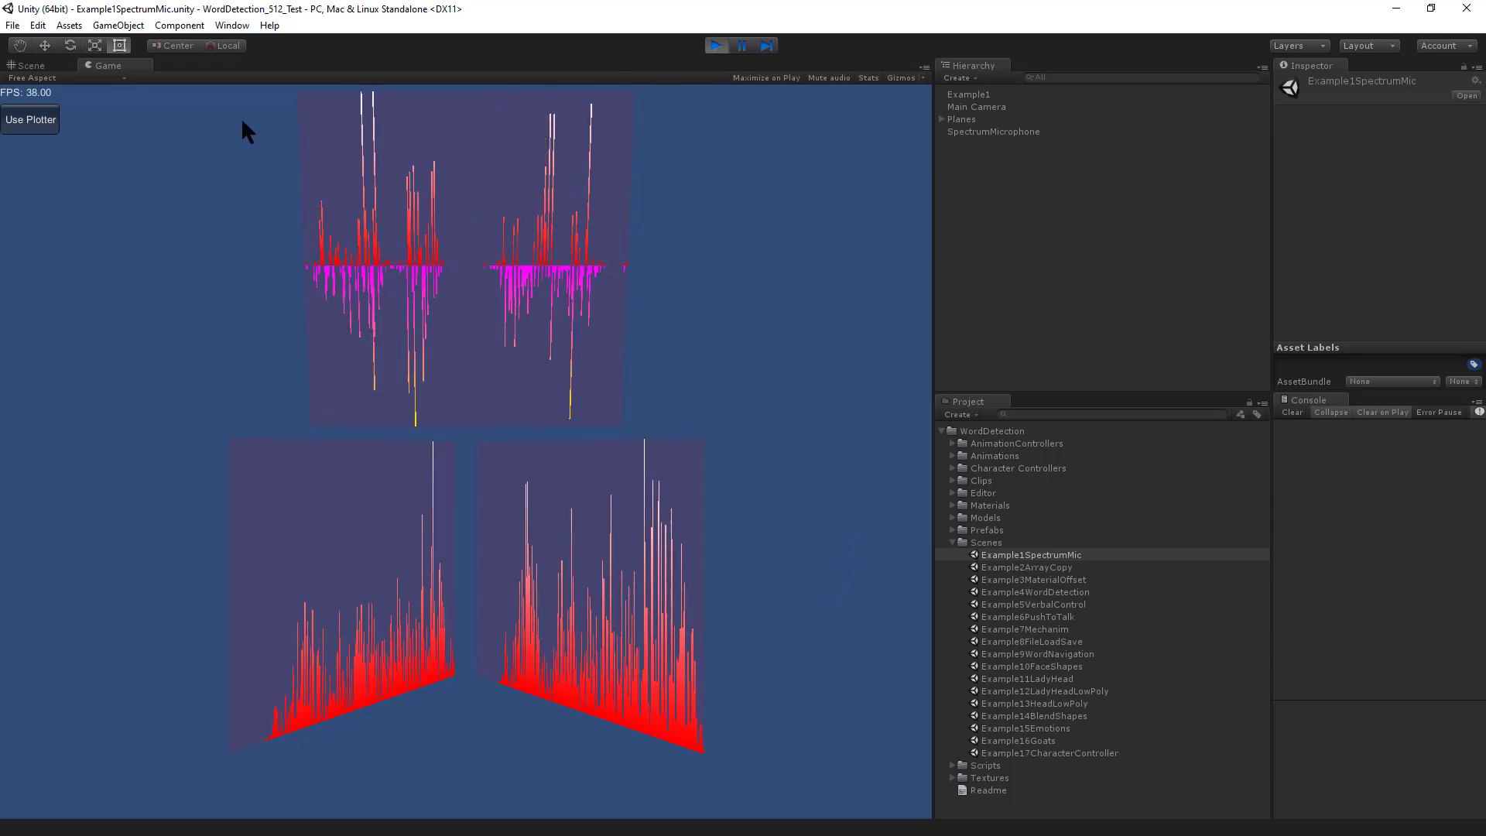
{"action": "left_click", "coordinate": [18, 123]}
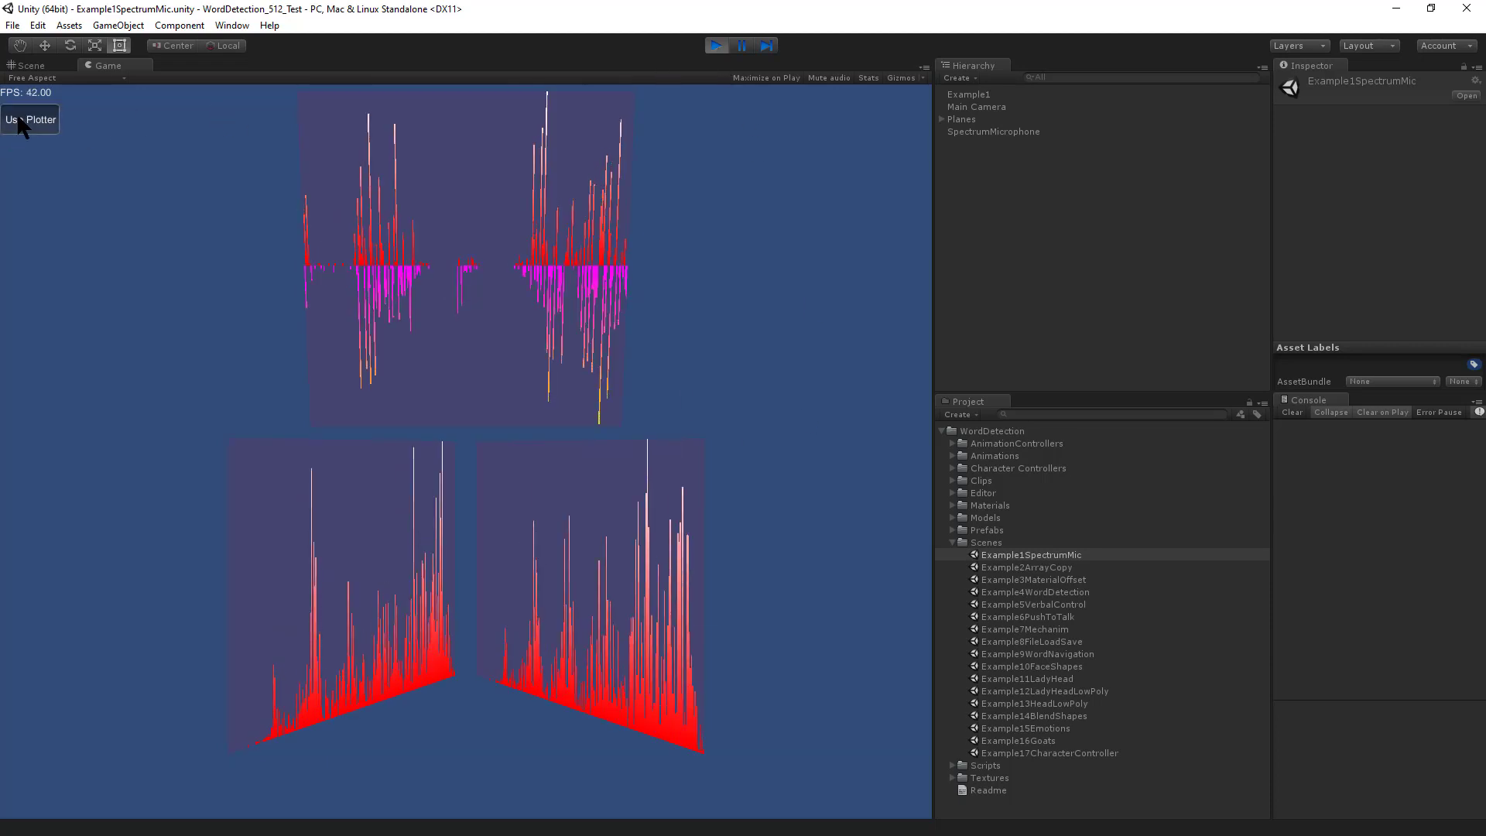
{"action": "left_click", "coordinate": [718, 45]}
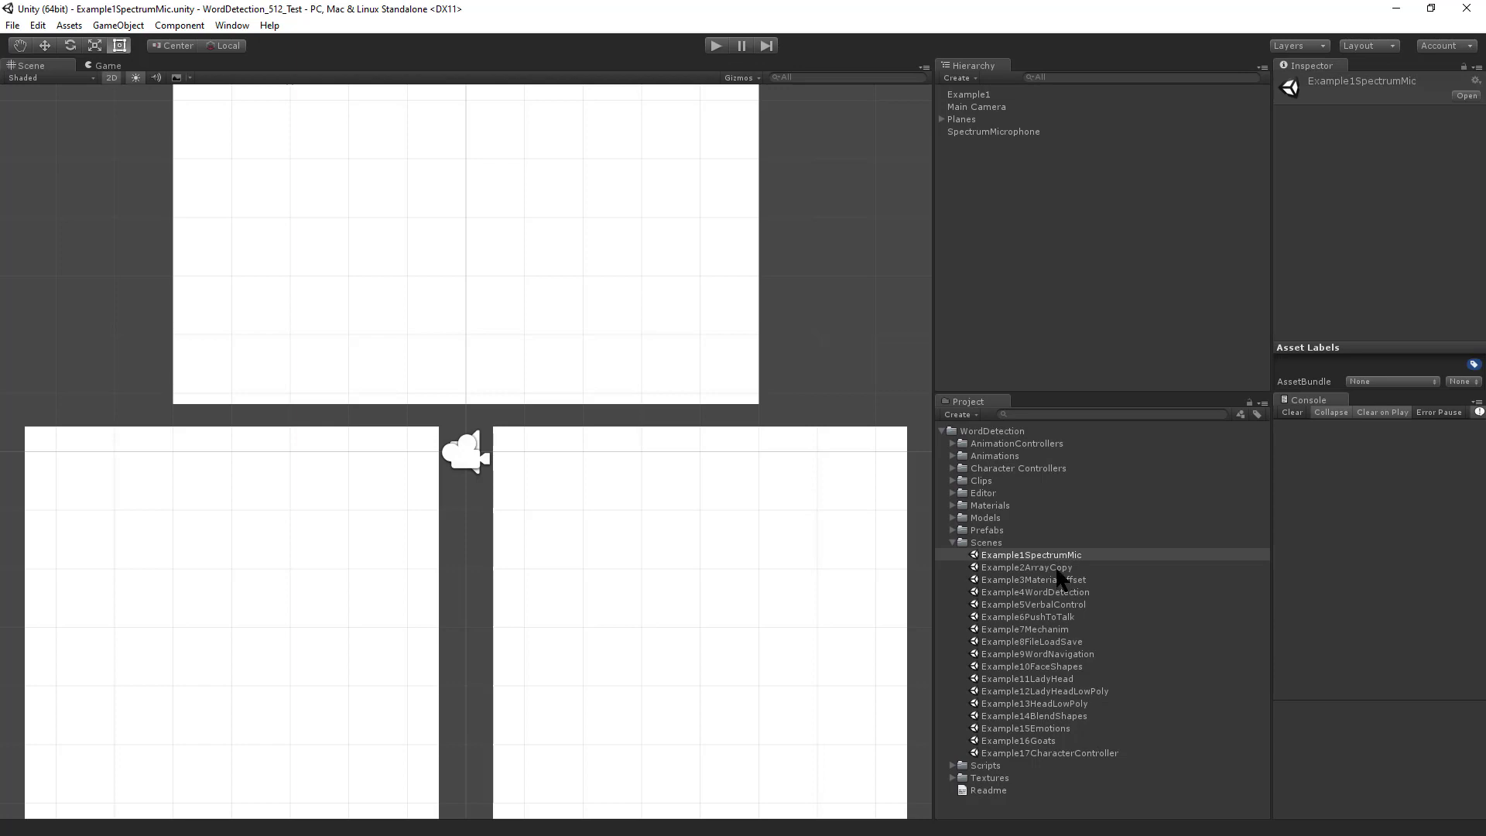
Step: Play Example2ArrayCopy on the Razer Kraken headset microphone, then stop the run
{"action": "double_click", "coordinate": [1056, 568]}
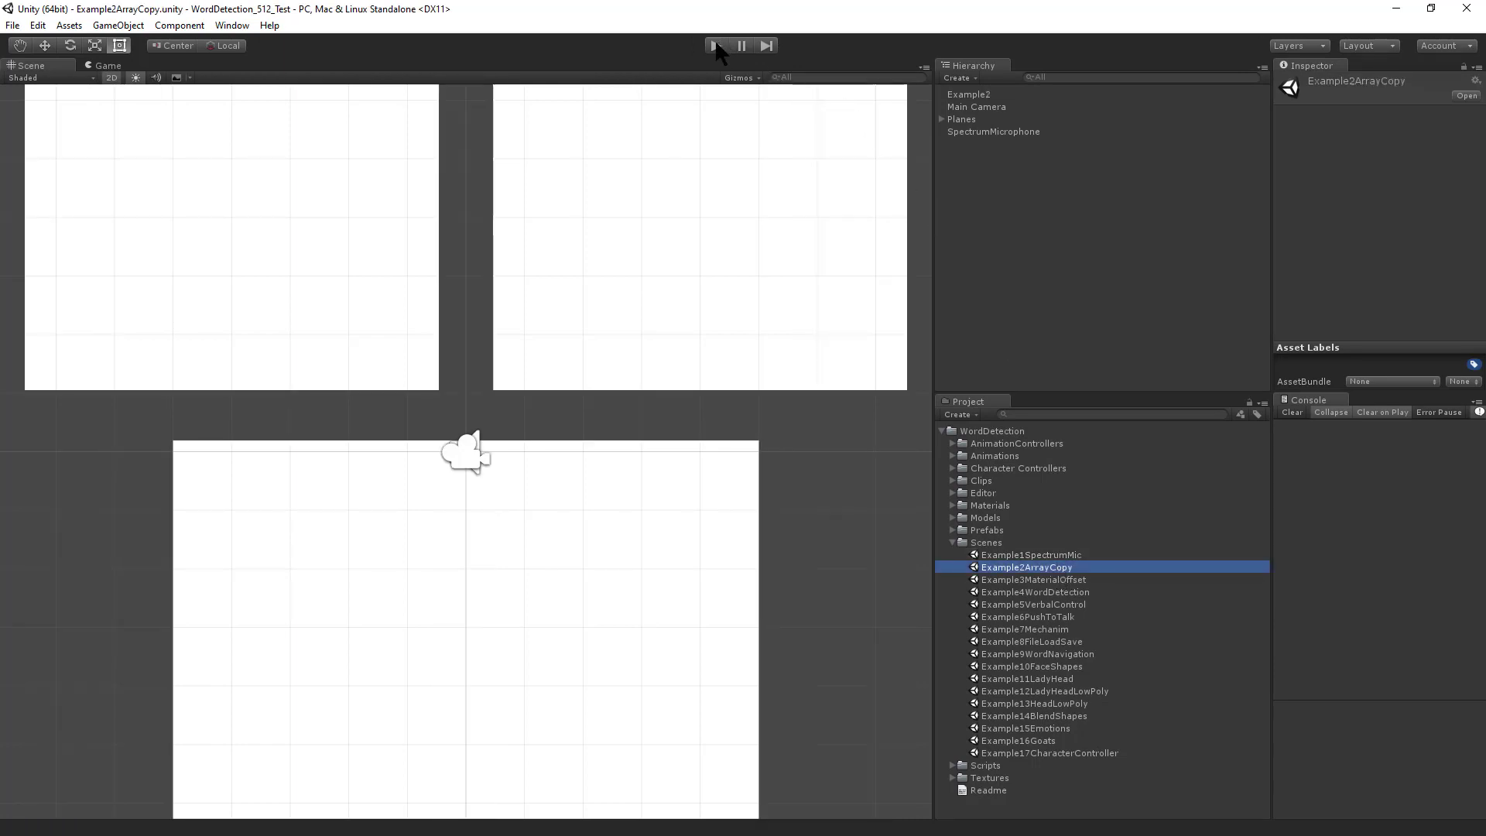
{"action": "left_click", "coordinate": [716, 45]}
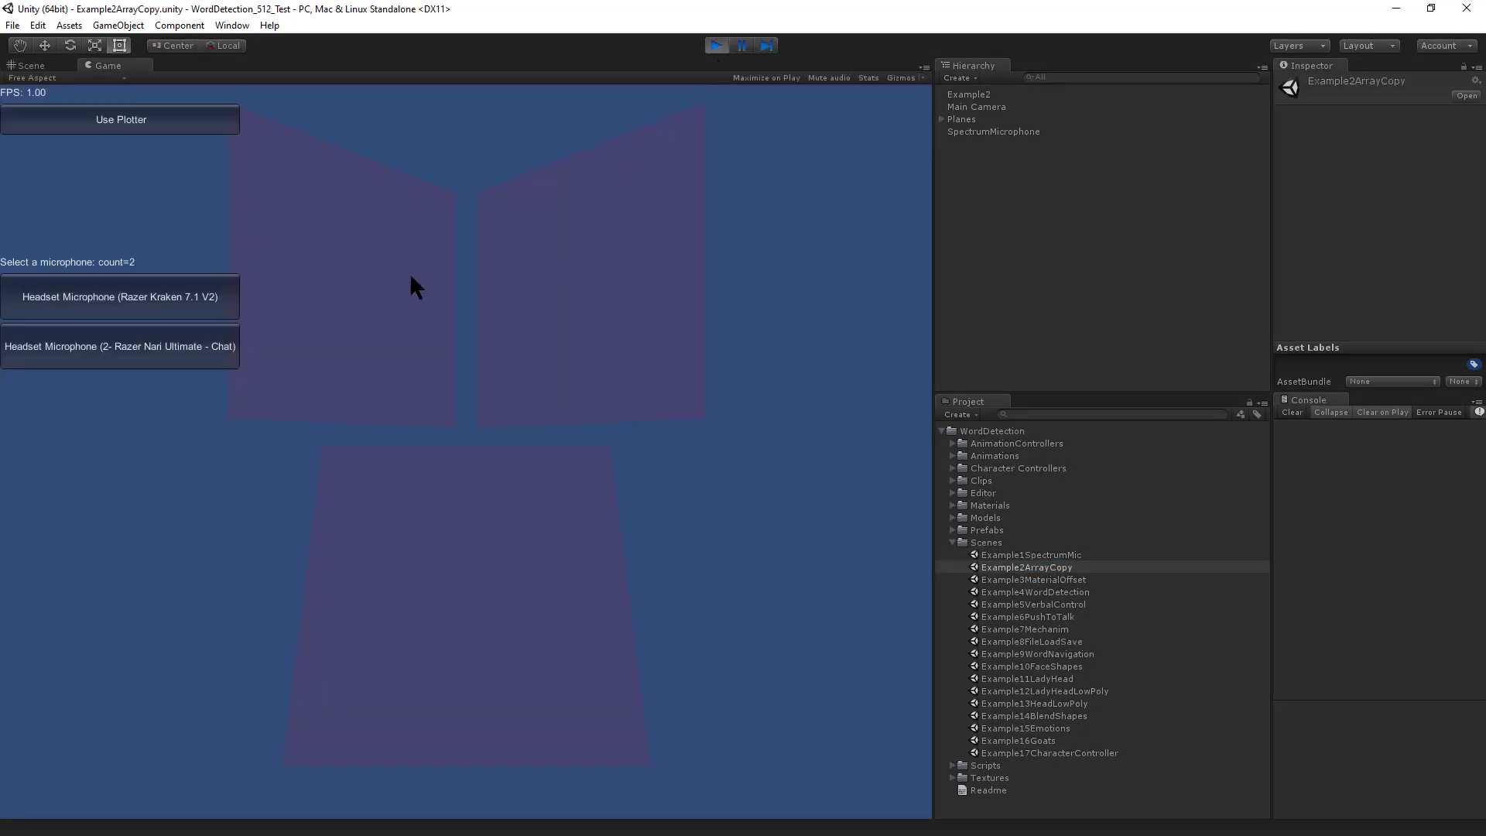
{"action": "left_click", "coordinate": [167, 294]}
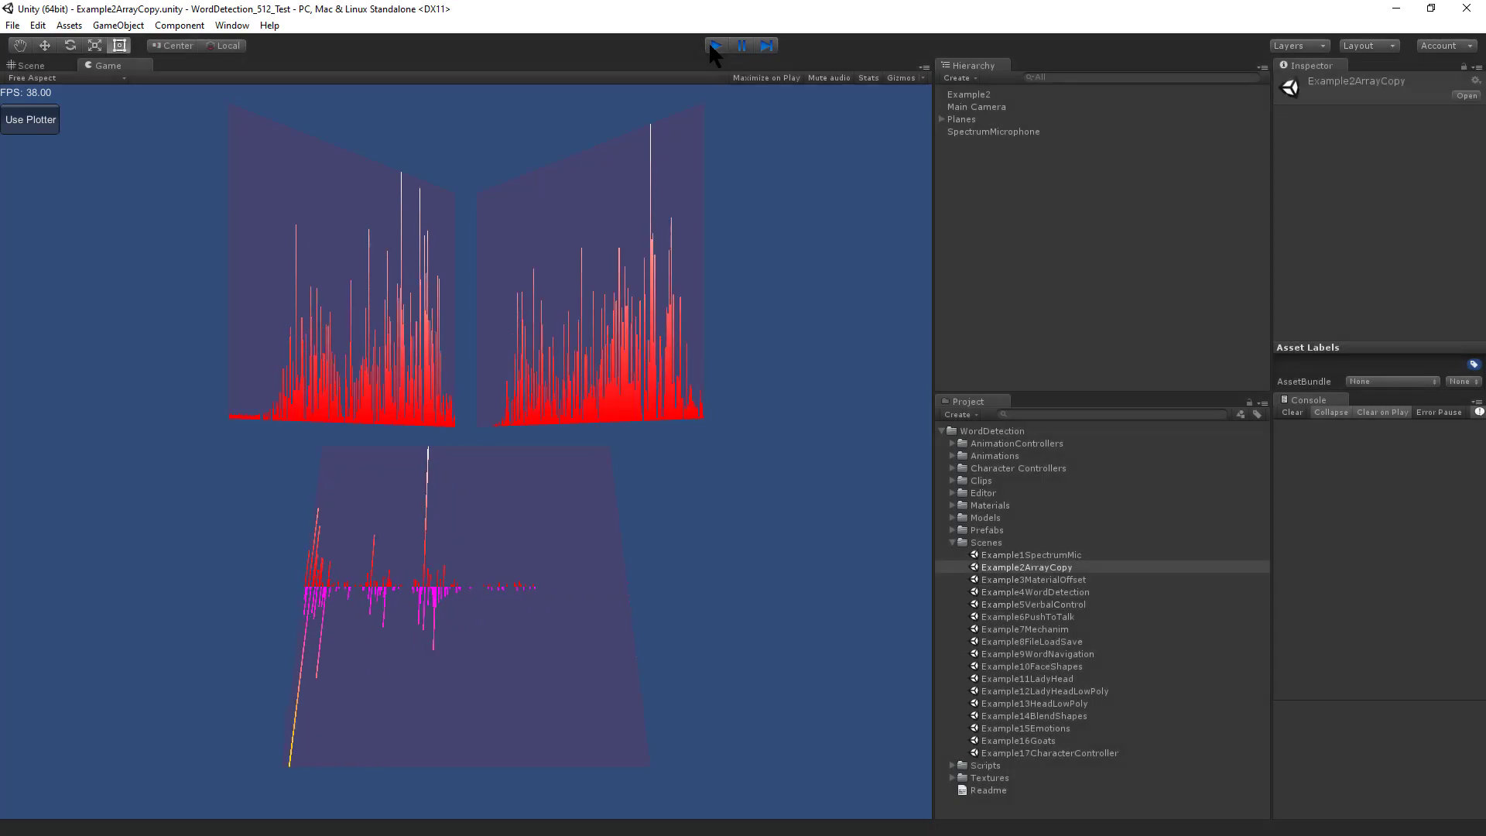
{"action": "left_click", "coordinate": [713, 46]}
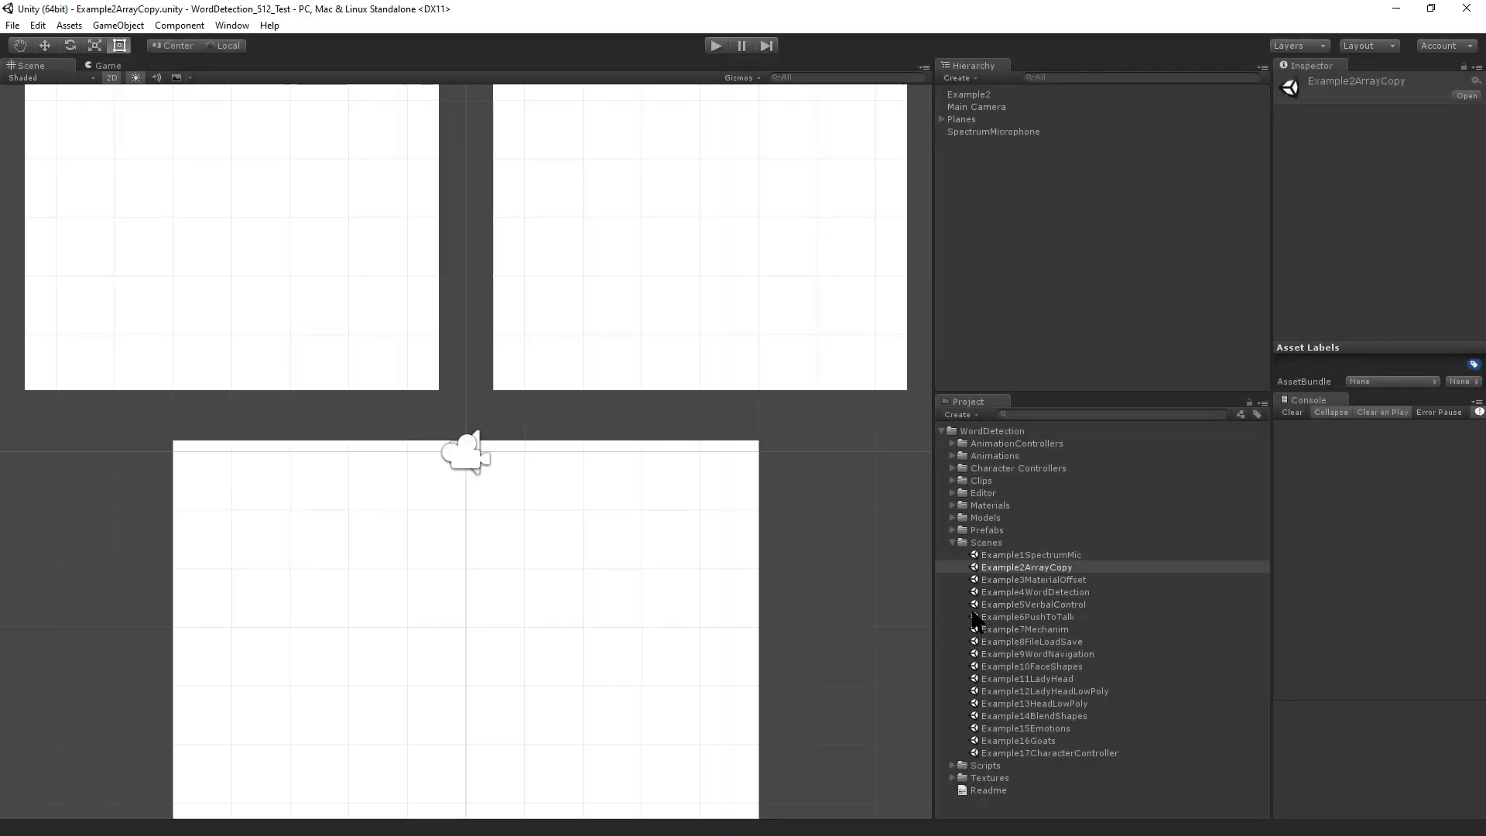
Step: Play Example3MaterialOffset on the Razer Kraken headset microphone, then stop the run
{"action": "double_click", "coordinate": [1022, 580]}
{"action": "left_click", "coordinate": [716, 46]}
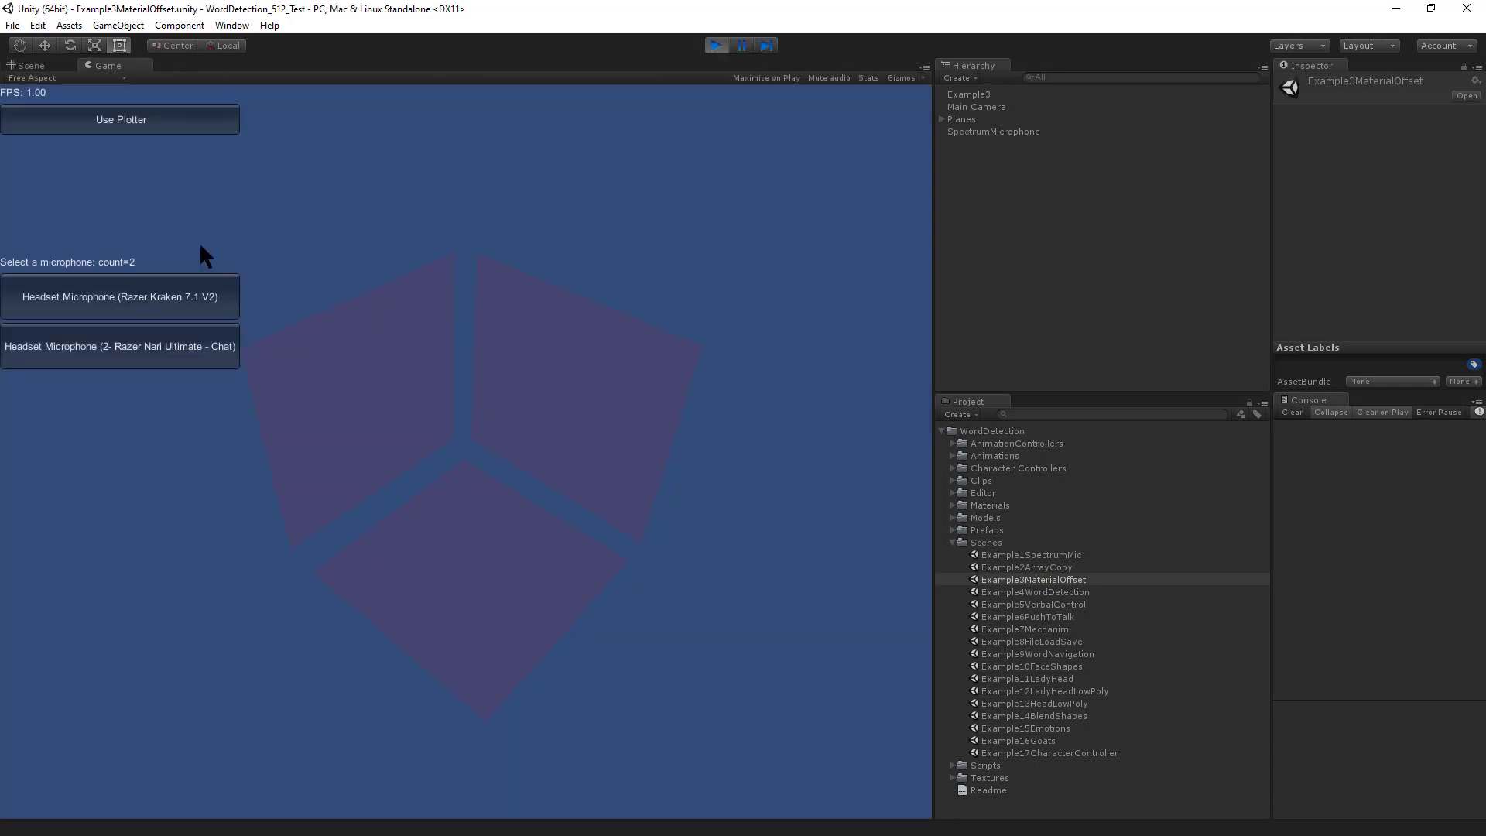
{"action": "left_click", "coordinate": [184, 296]}
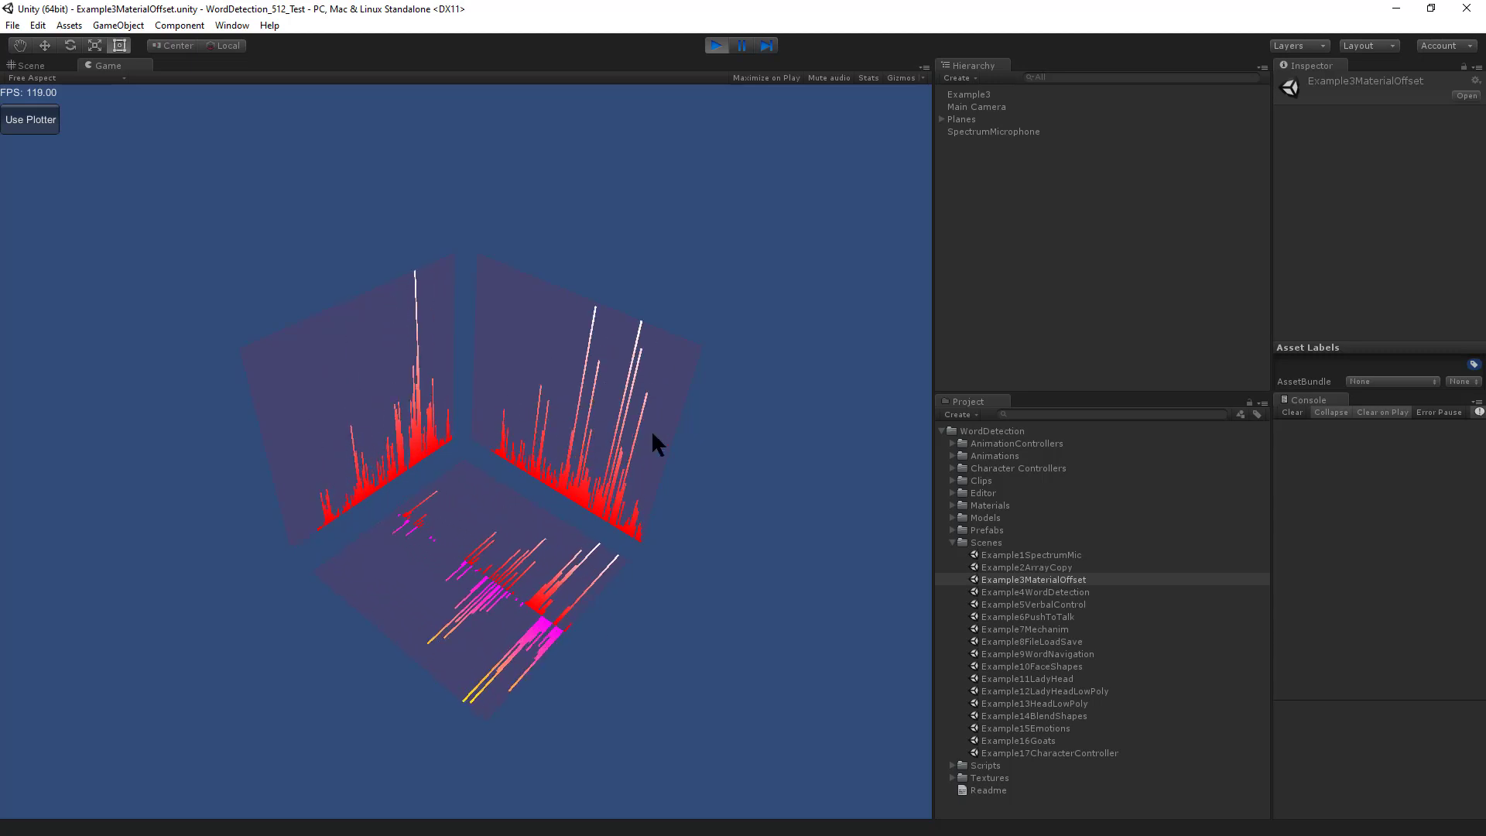
{"action": "left_click", "coordinate": [713, 48]}
Step: Open and play Example4WordDetection using the Razer Kraken headset microphone
{"action": "double_click", "coordinate": [1066, 591]}
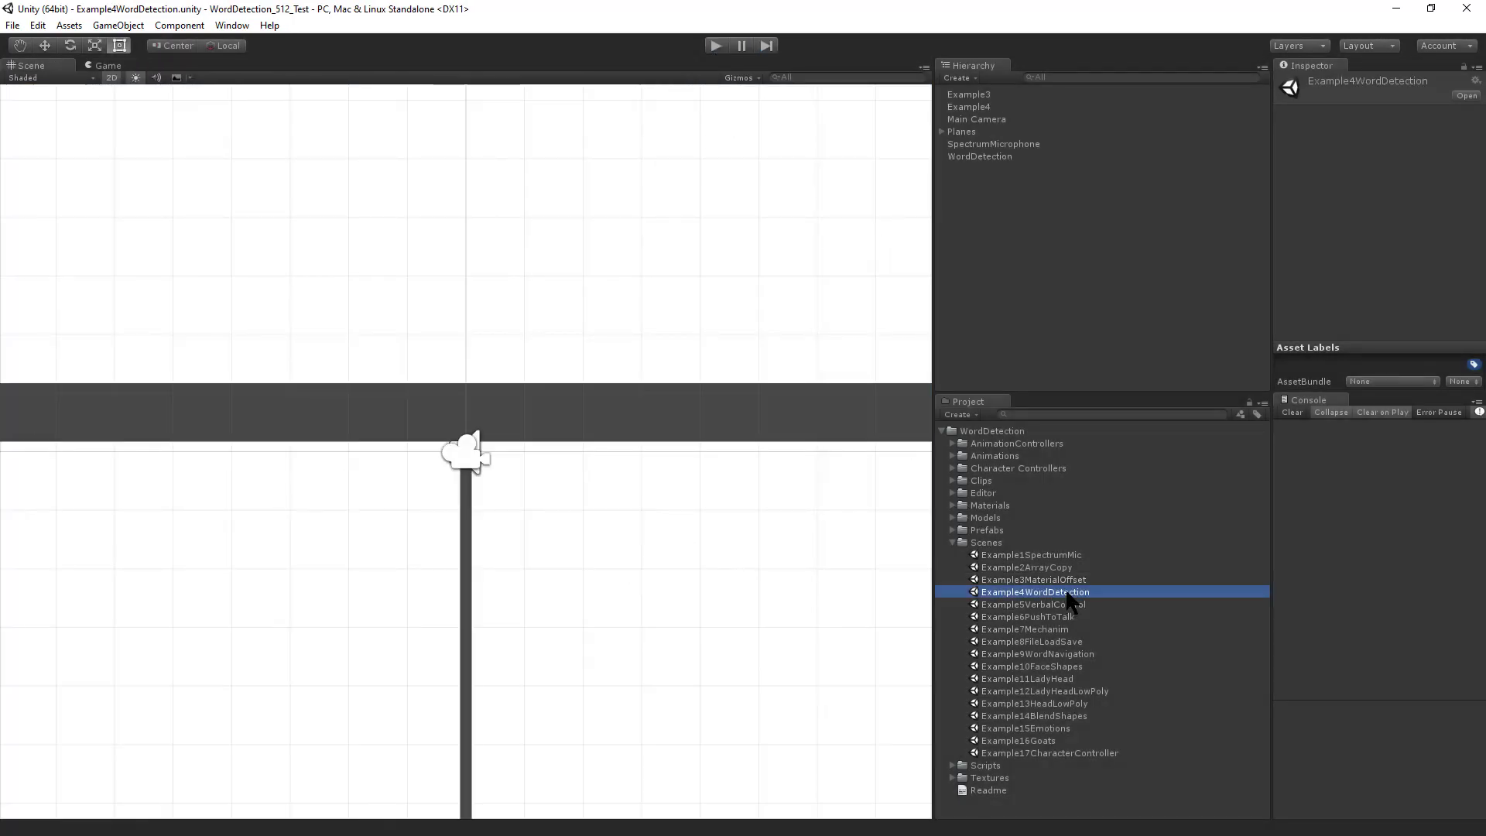
{"action": "left_click", "coordinate": [715, 48]}
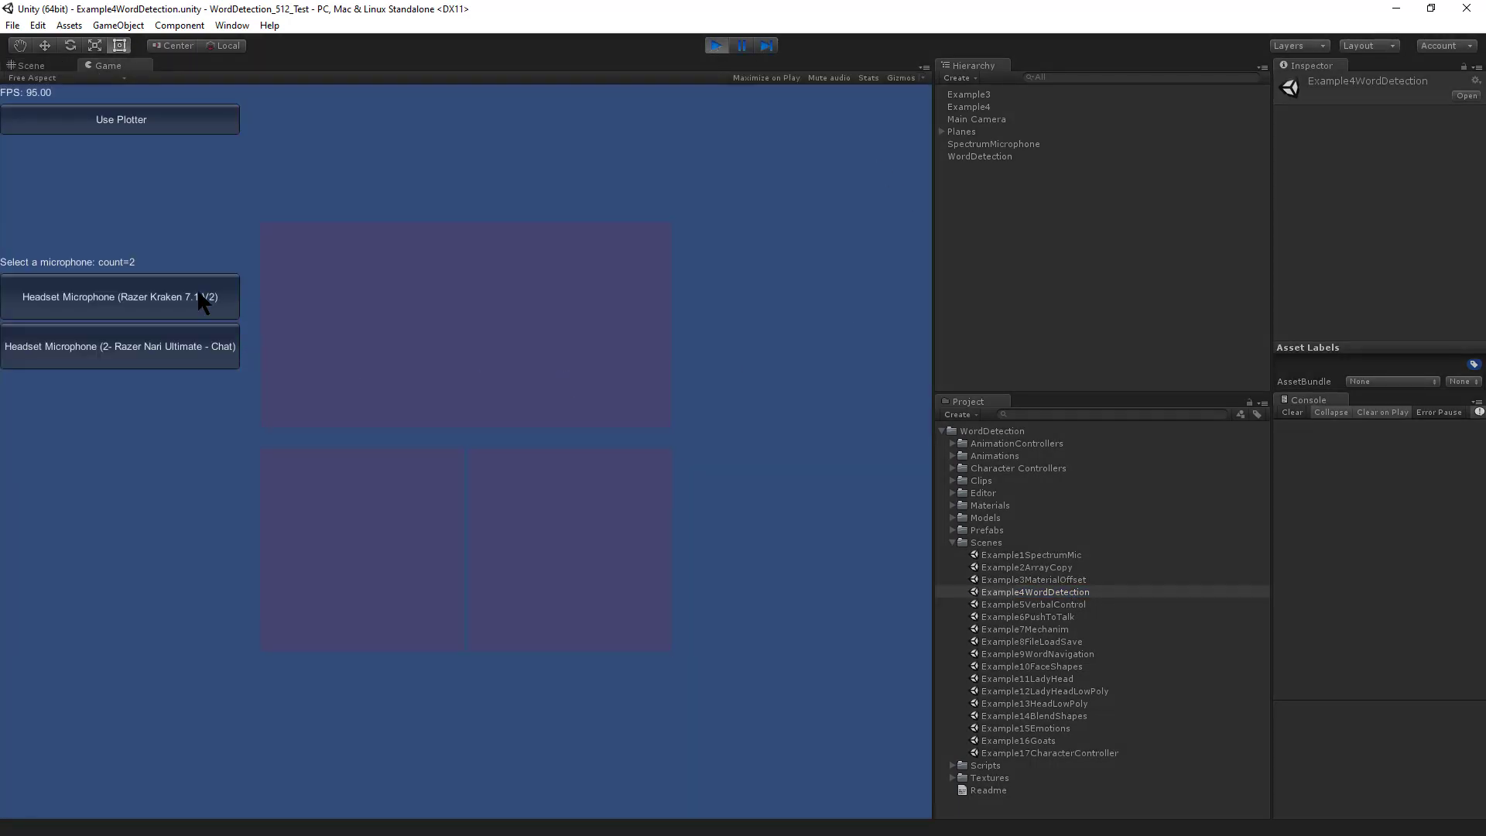
{"action": "left_click", "coordinate": [200, 298]}
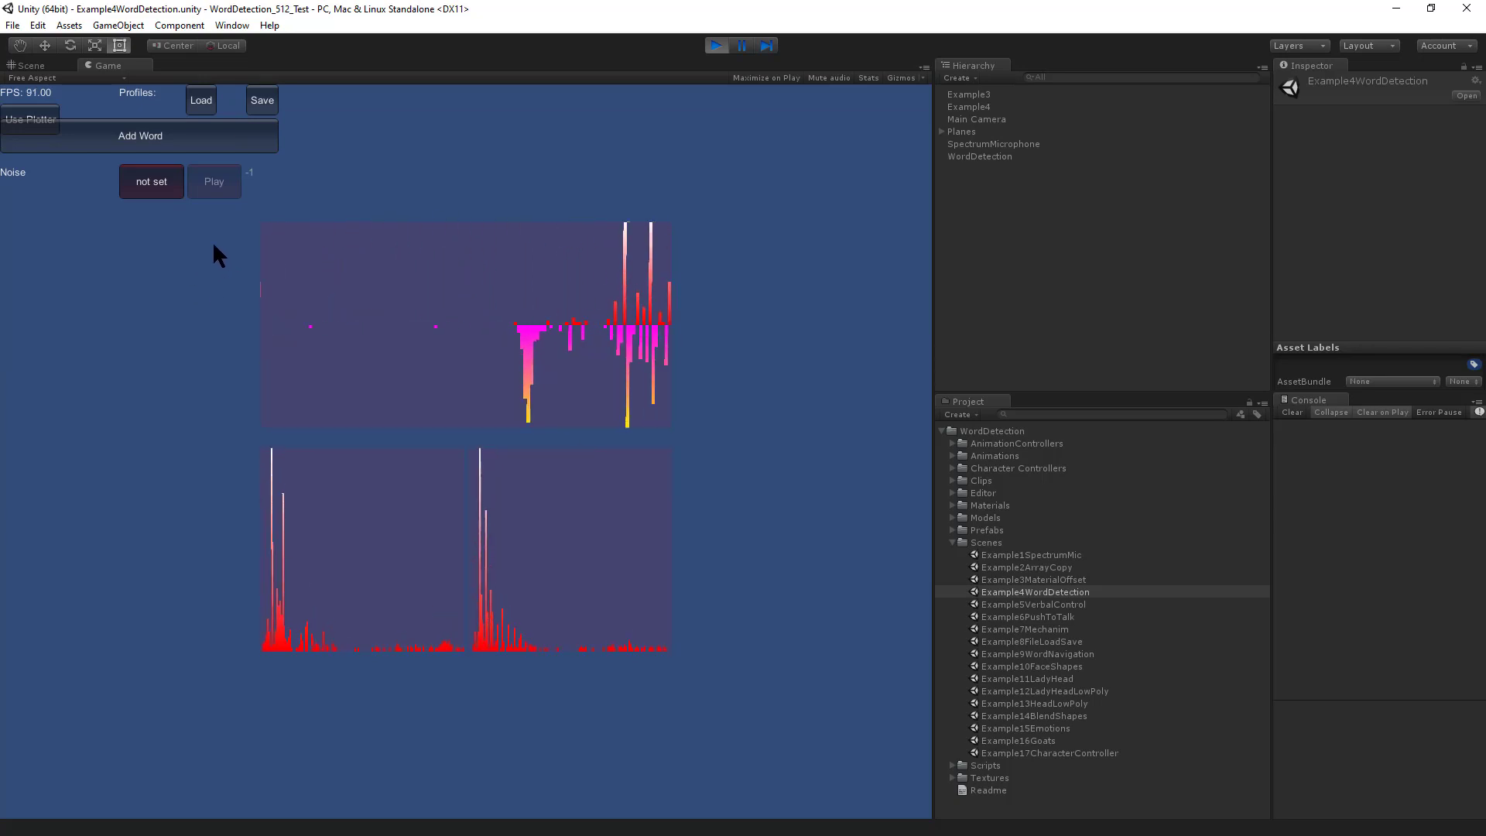
Step: Add four empty word slots to the detector
{"action": "left_click", "coordinate": [198, 137]}
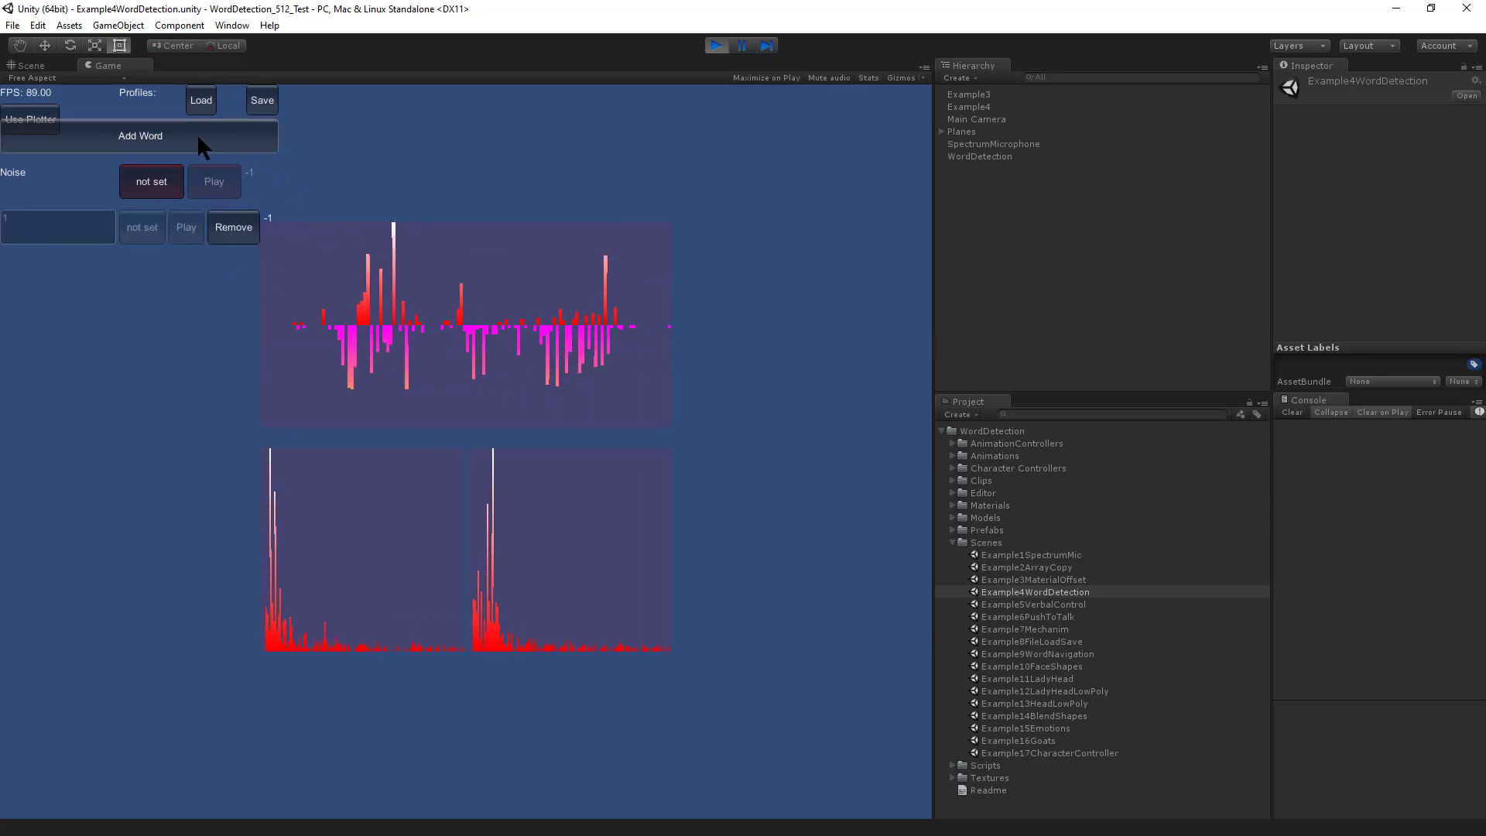
{"action": "left_click", "coordinate": [197, 133]}
{"action": "left_click", "coordinate": [196, 133]}
{"action": "left_click", "coordinate": [197, 132]}
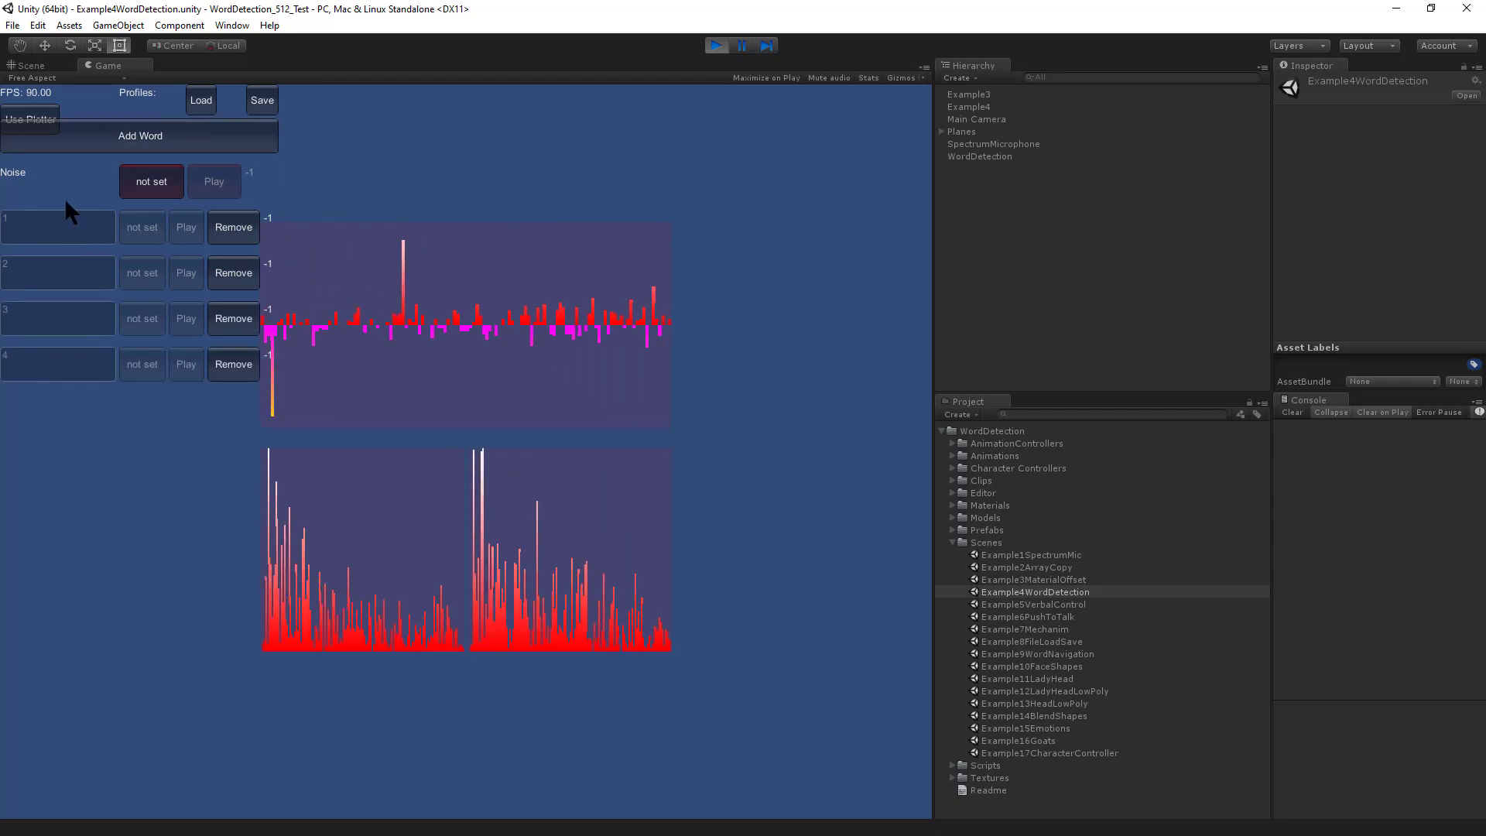
Step: Record the Noise sample and words 1–4, play one back to confirm detection, then stop
{"action": "left_click", "coordinate": [147, 182]}
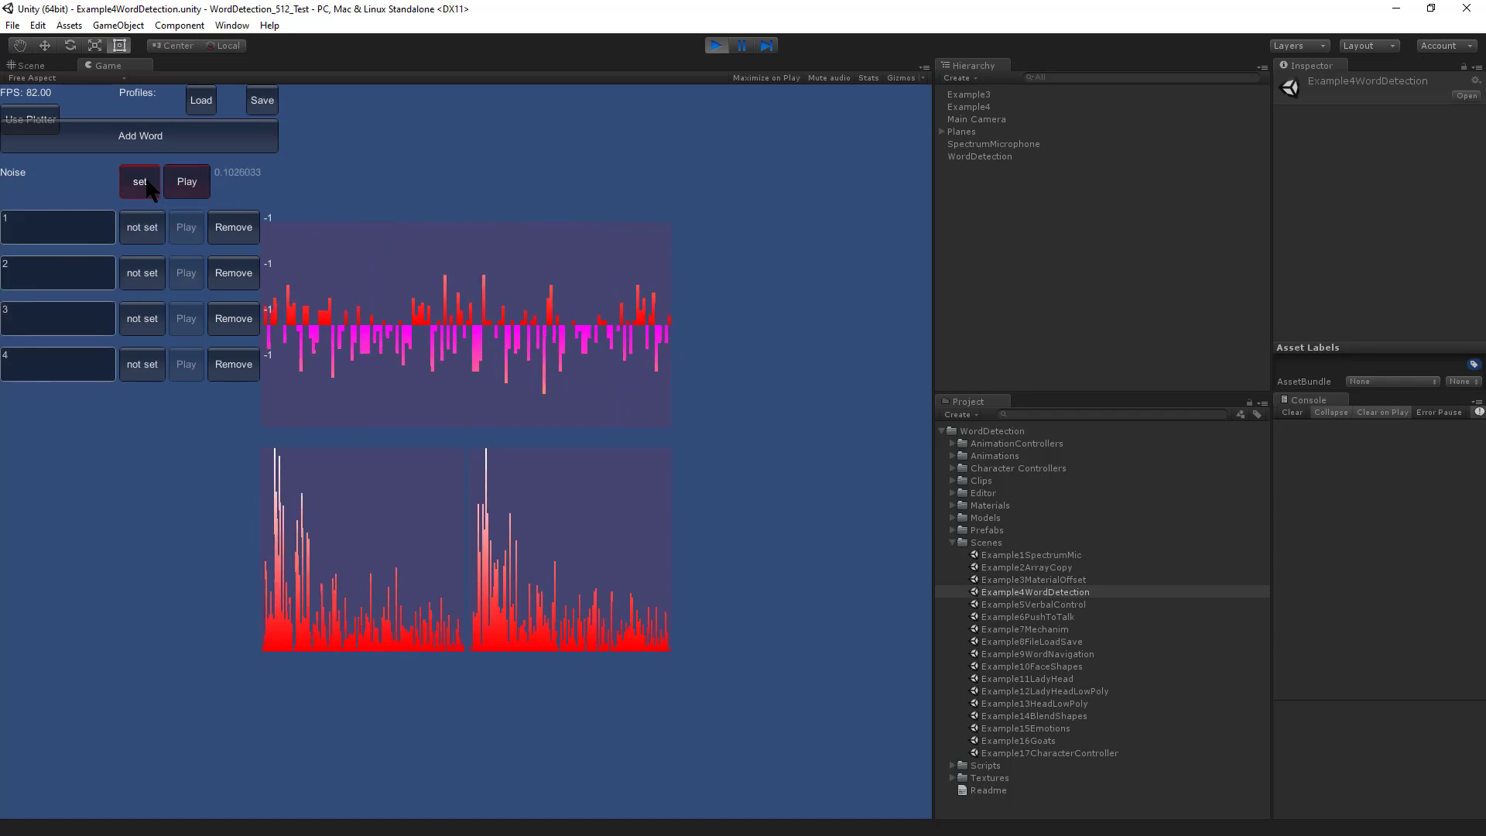
{"action": "left_click", "coordinate": [140, 230]}
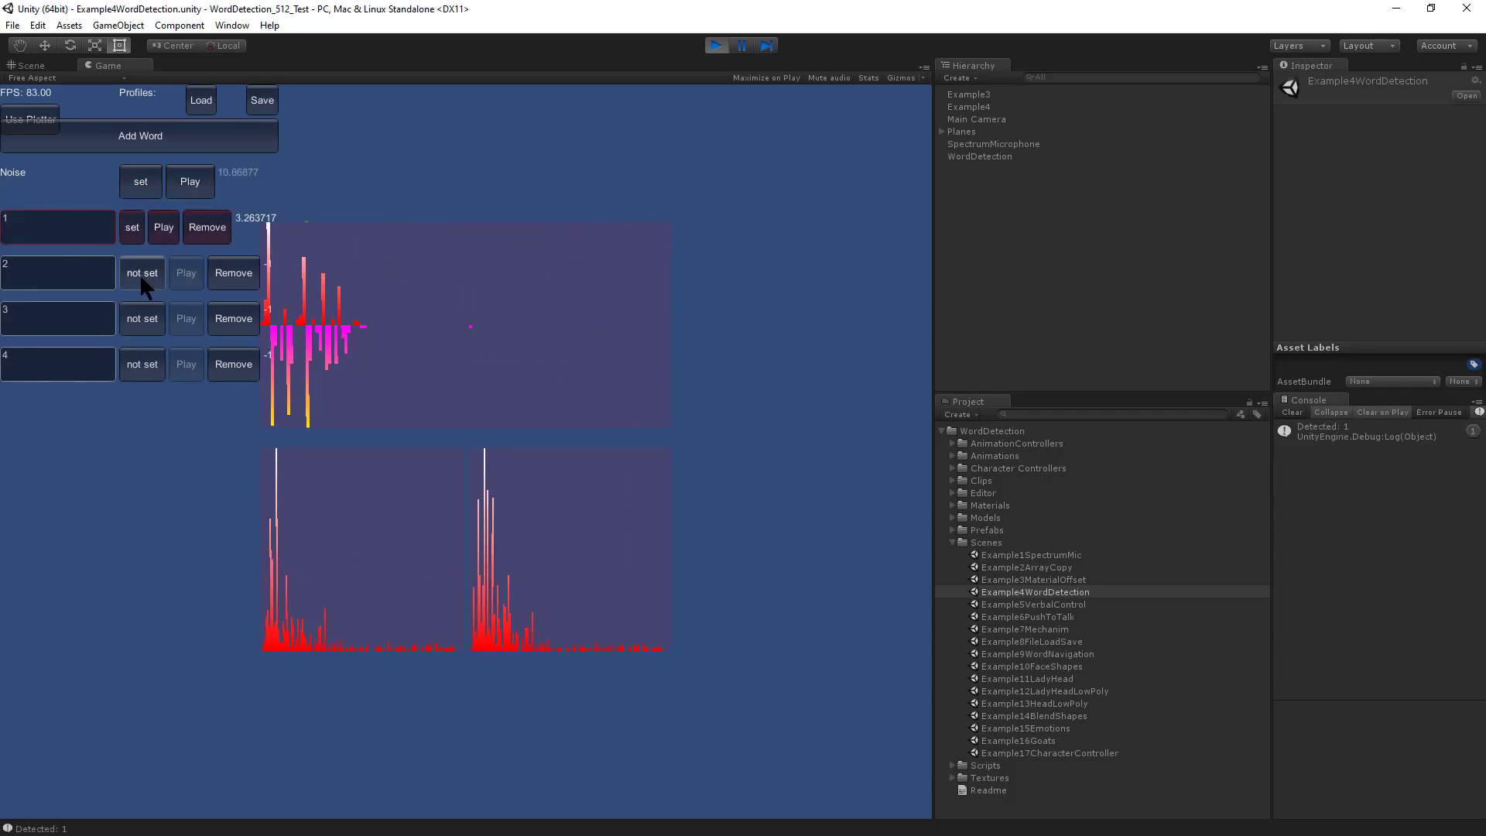
{"action": "left_click", "coordinate": [140, 273]}
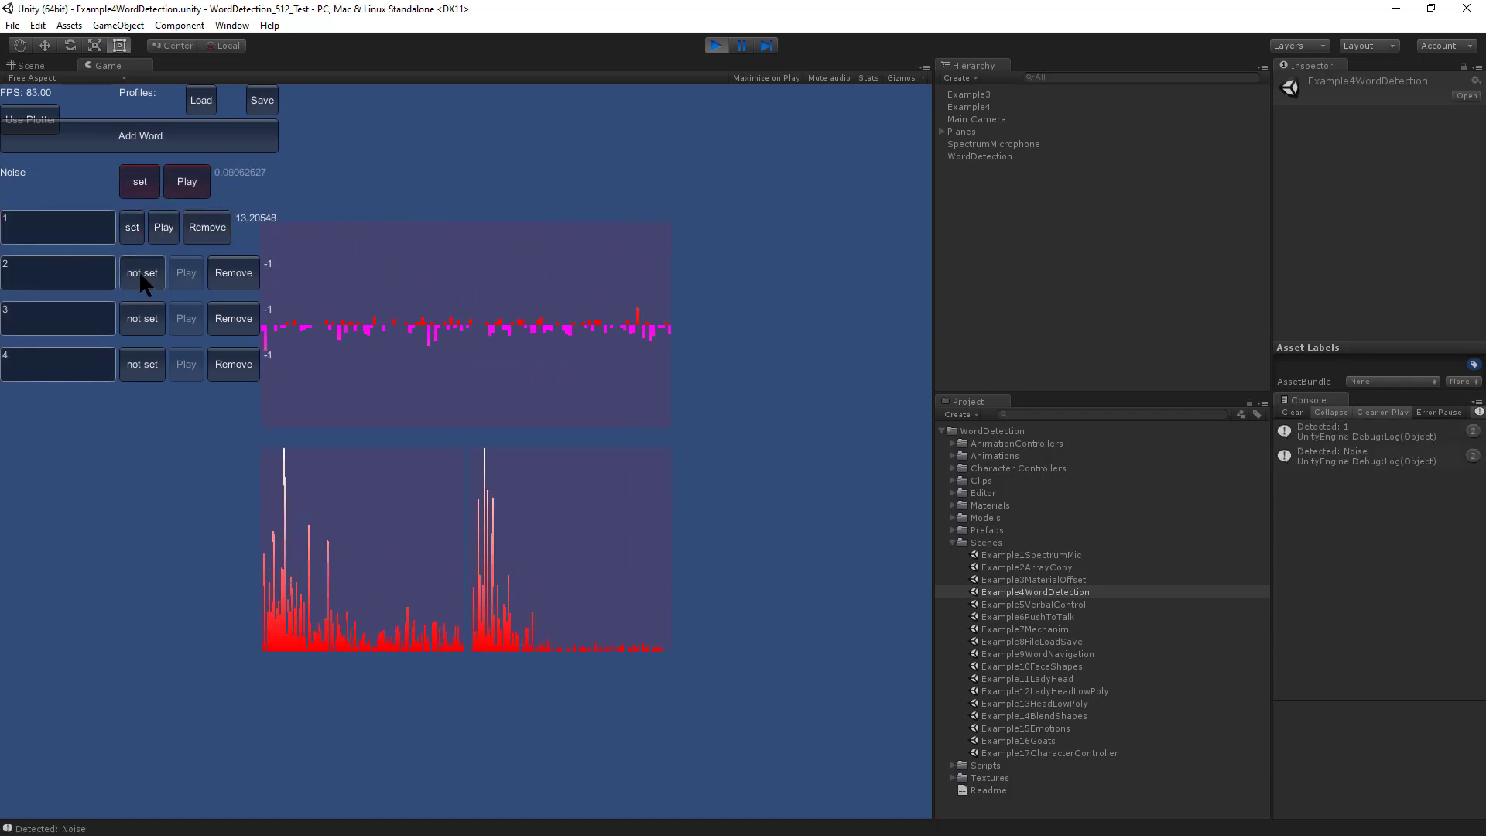
{"action": "left_click", "coordinate": [138, 317]}
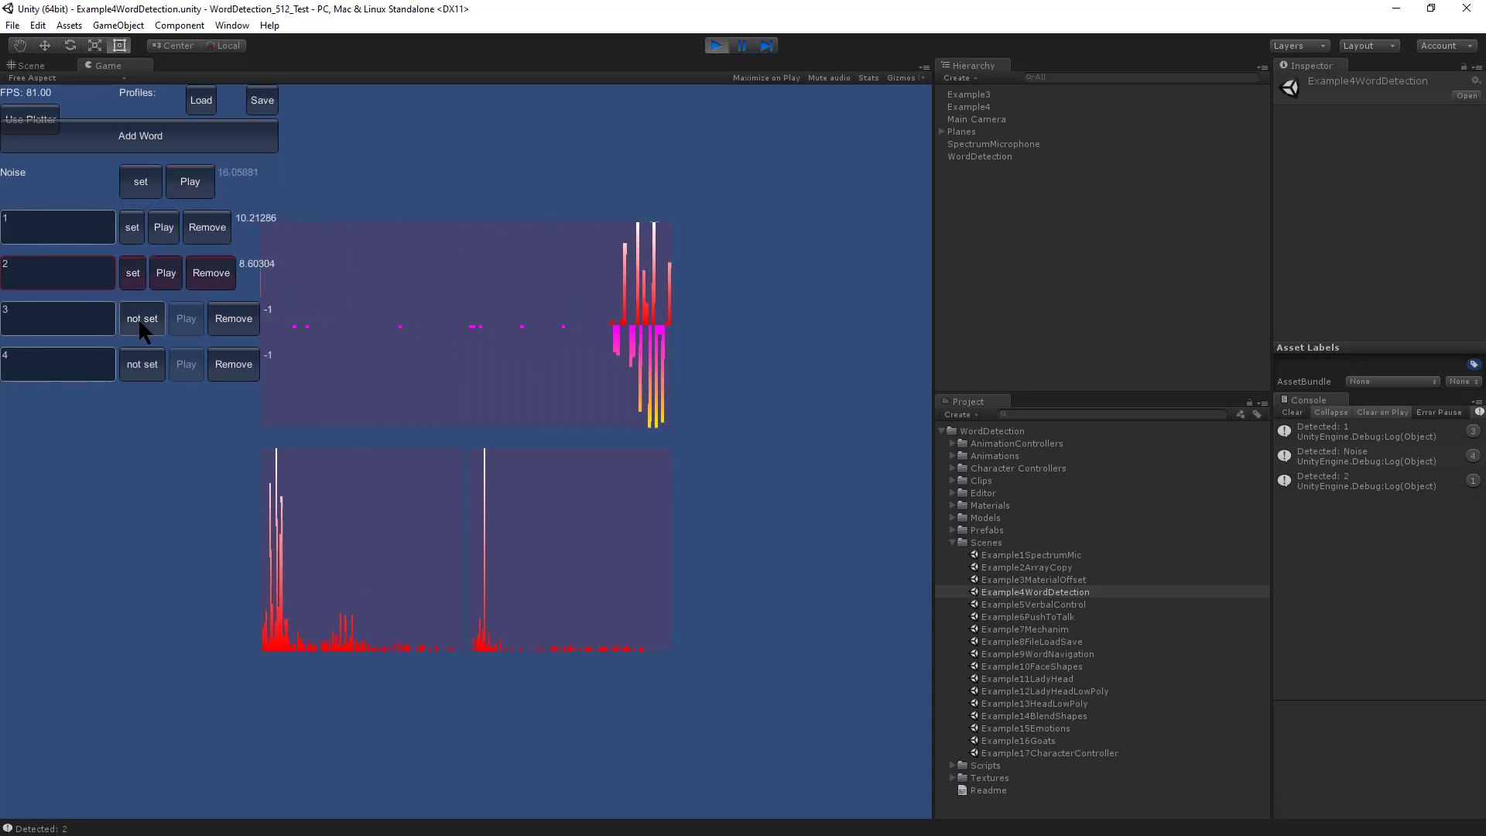
{"action": "left_click", "coordinate": [144, 364]}
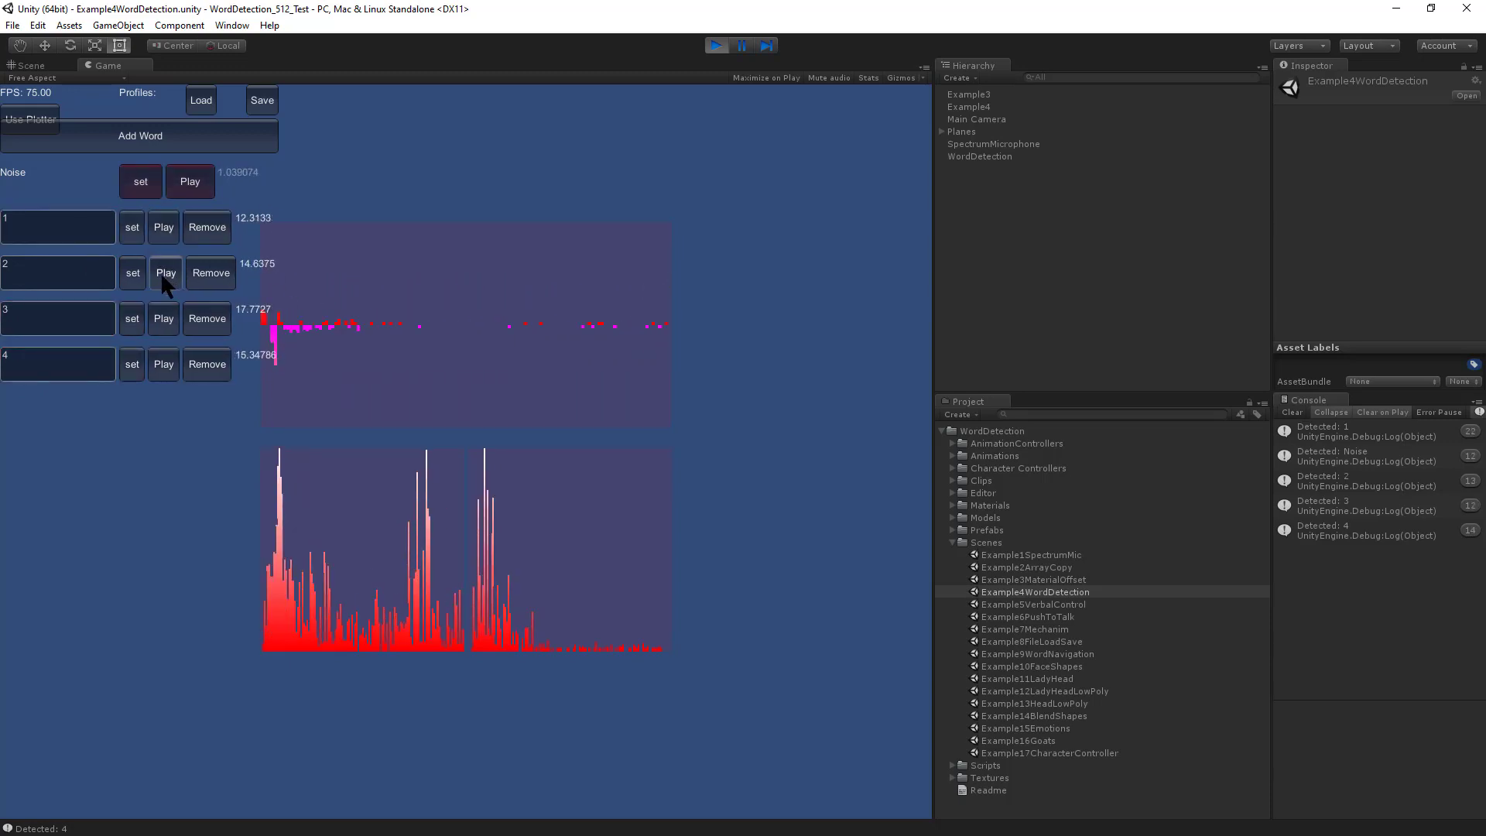
{"action": "left_click", "coordinate": [160, 322]}
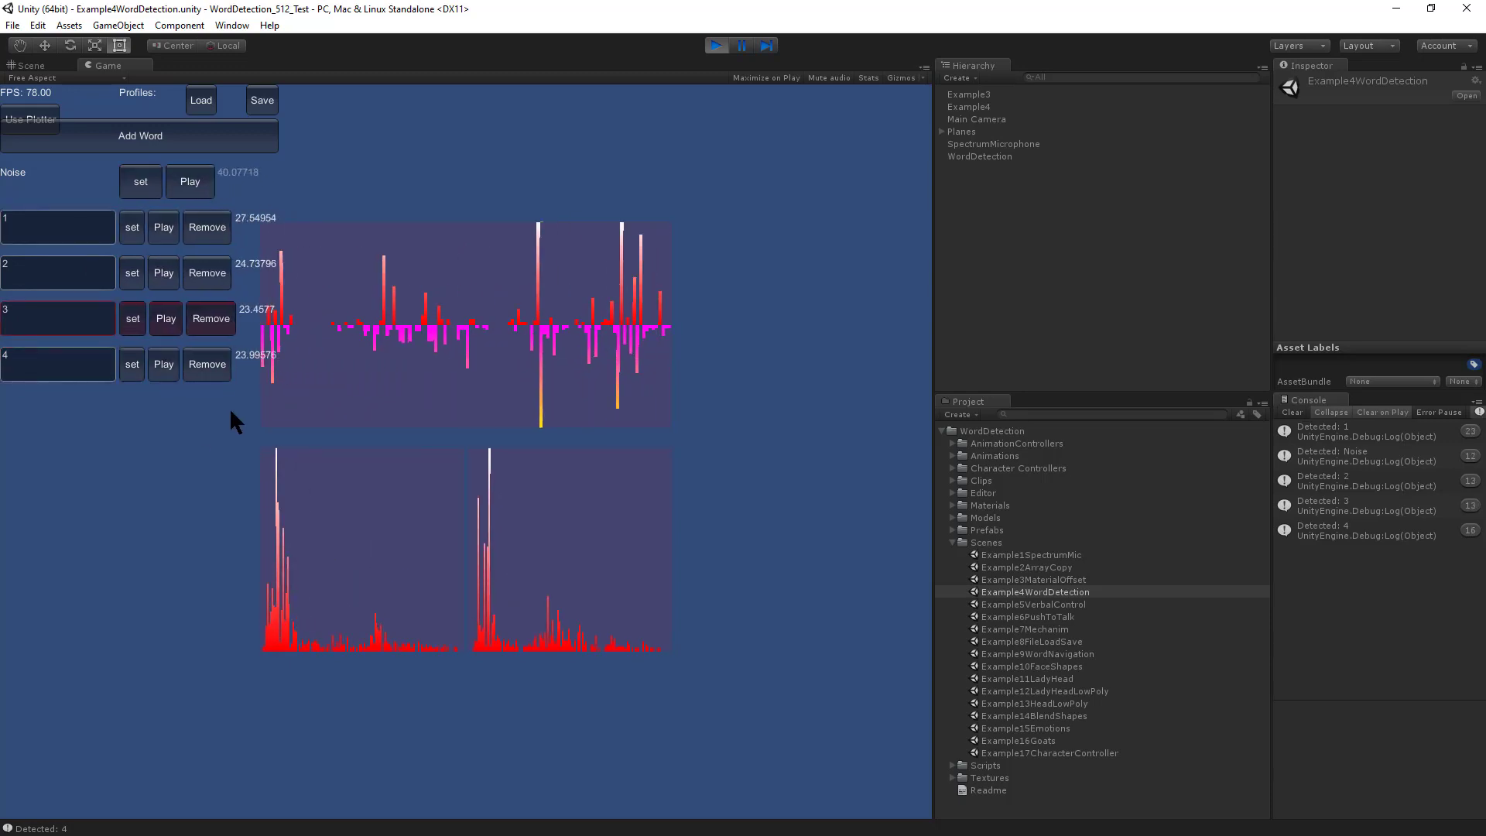
{"action": "left_click", "coordinate": [716, 45]}
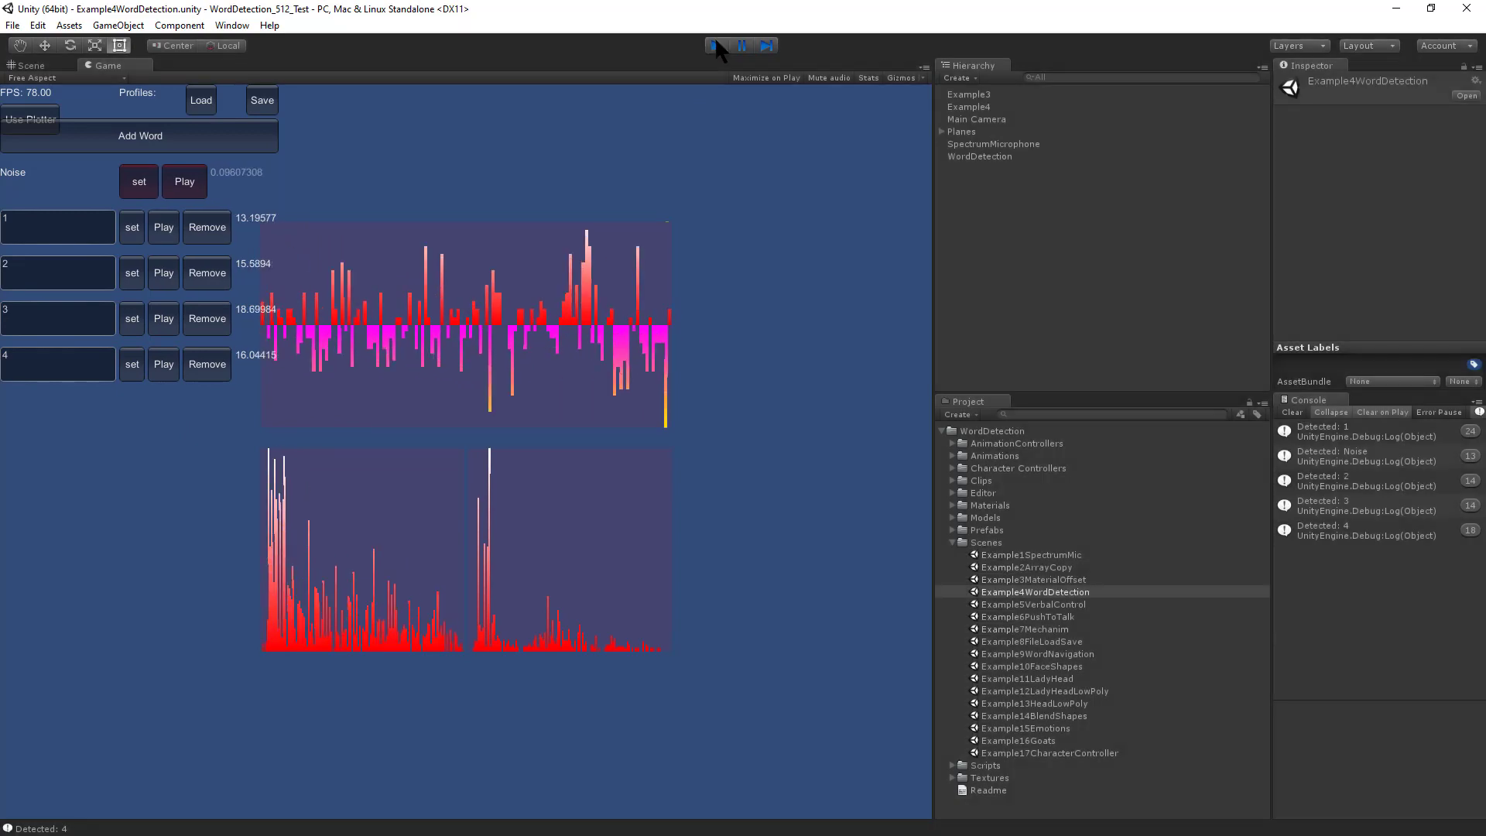
Step: Open and play Example5VerbalControl using the Razer Kraken headset microphone
{"action": "double_click", "coordinate": [1043, 605]}
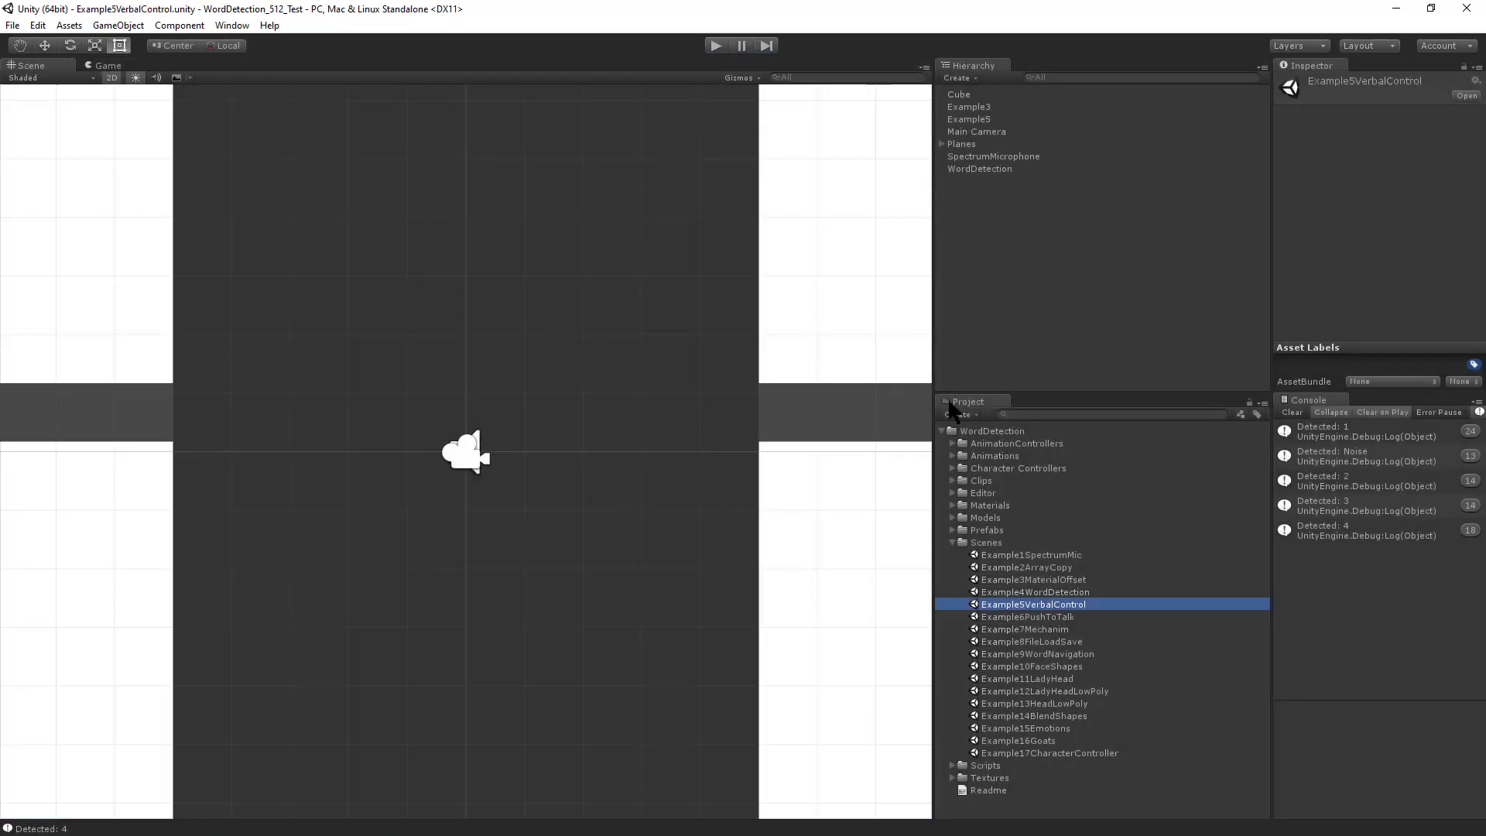
{"action": "left_click", "coordinate": [716, 47]}
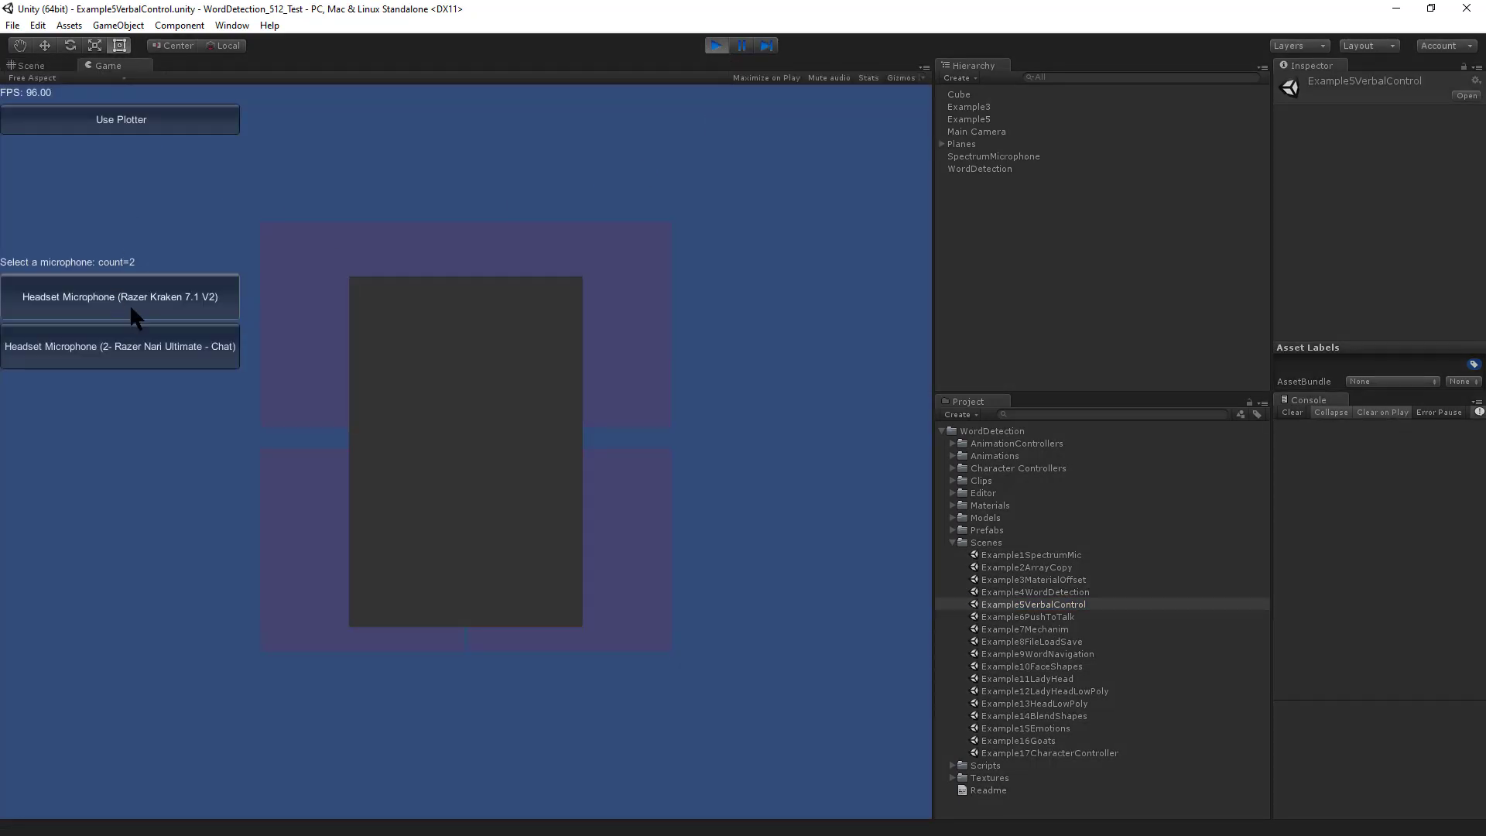
{"action": "left_click", "coordinate": [136, 301]}
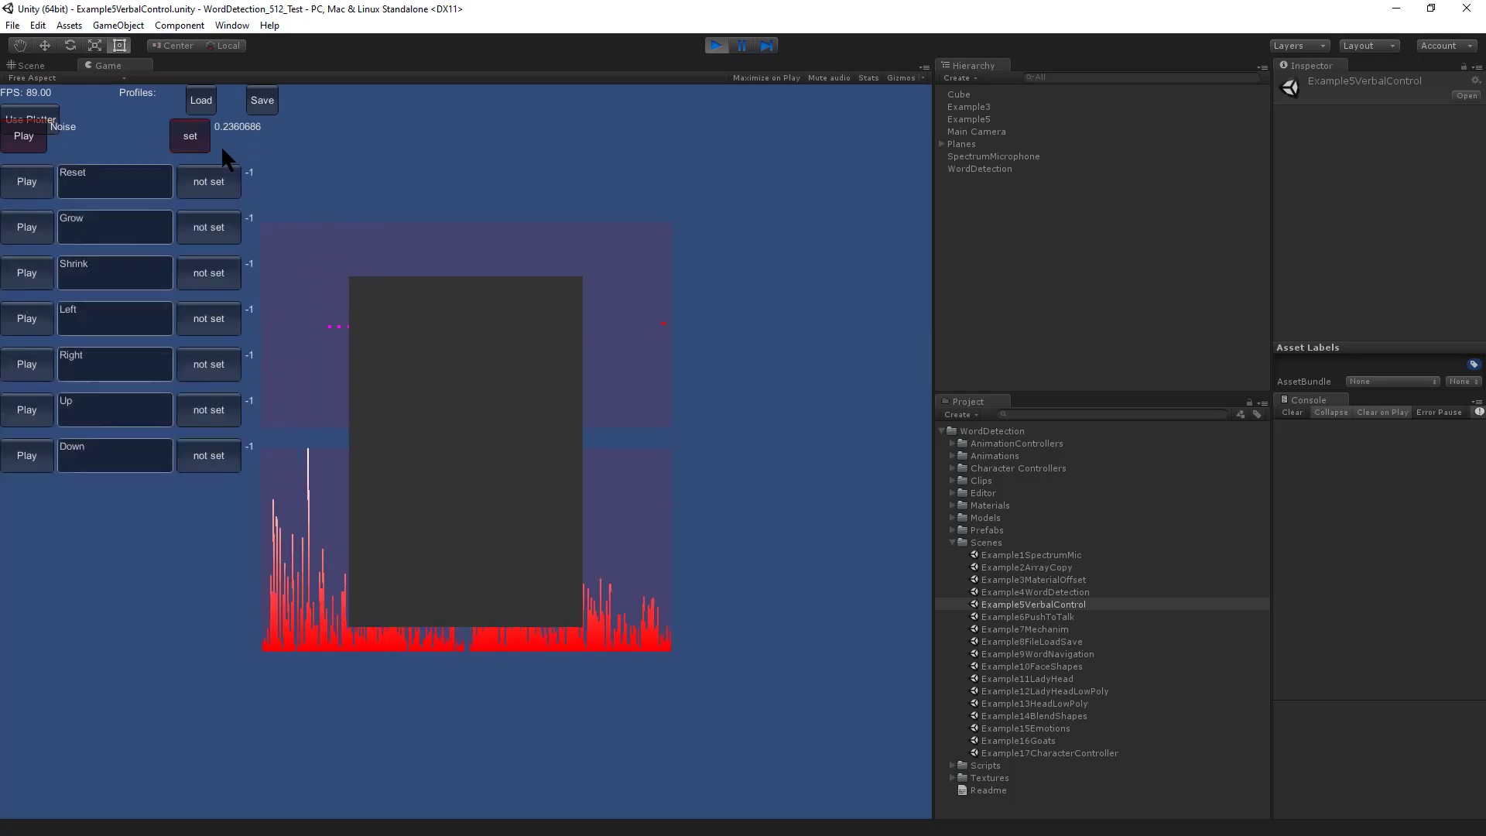
Step: Record voice samples for Reset, Grow, Shrink, Left, Right, Up and Down, then stop the scene
{"action": "left_click", "coordinate": [208, 182]}
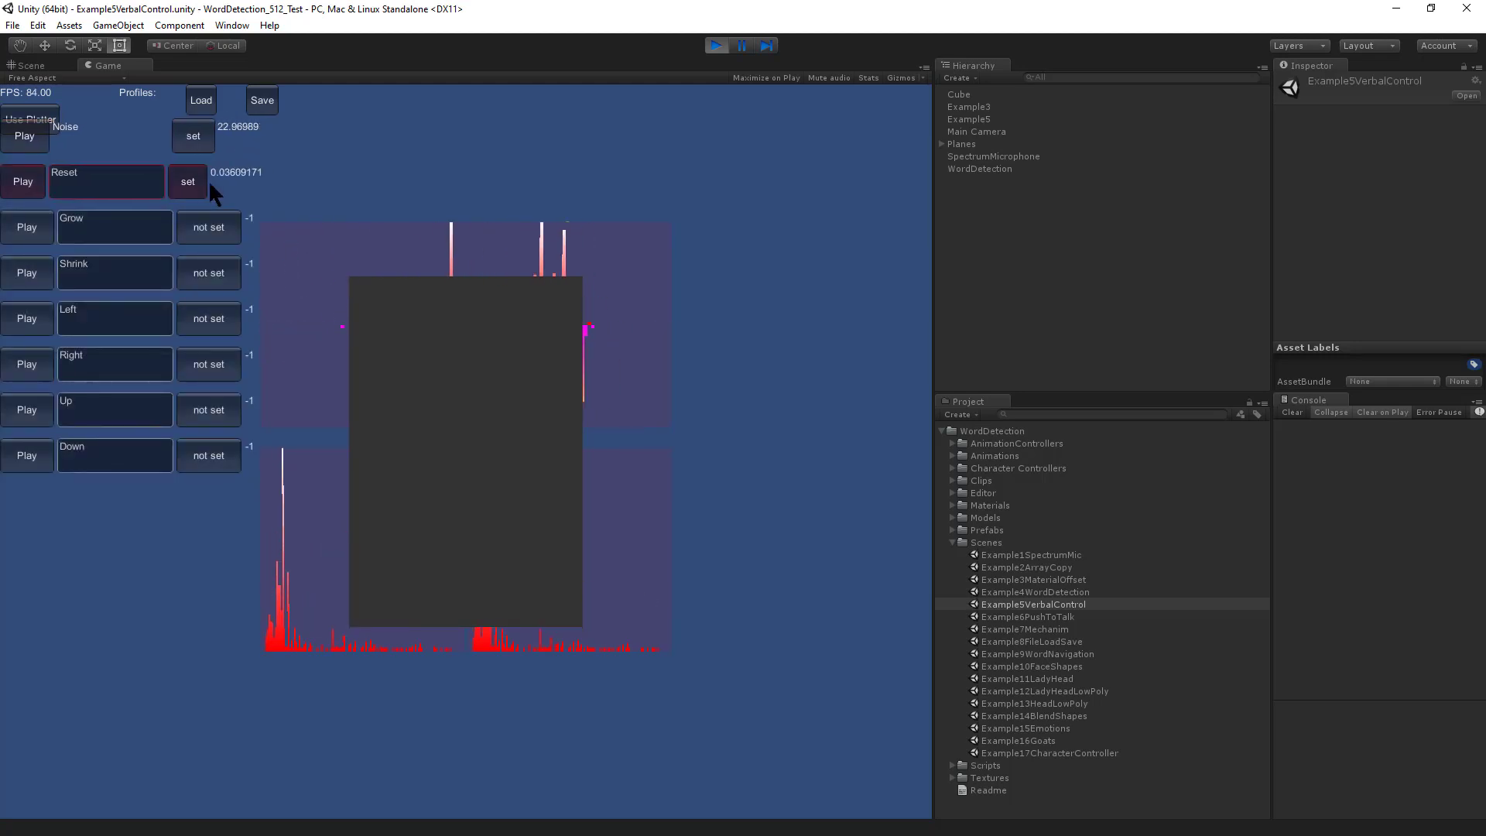
{"action": "left_click", "coordinate": [202, 232]}
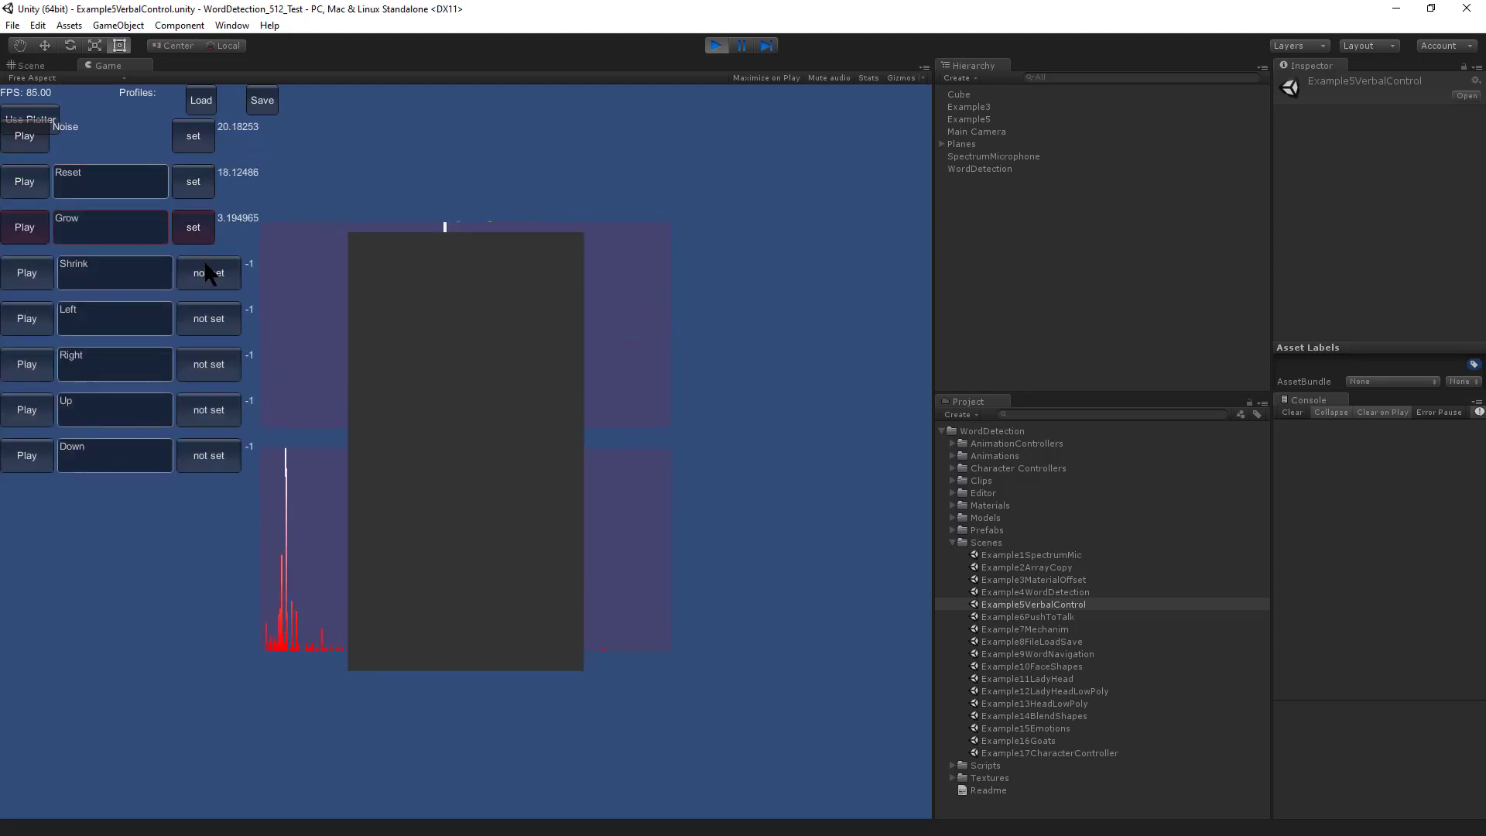
{"action": "left_click", "coordinate": [211, 273]}
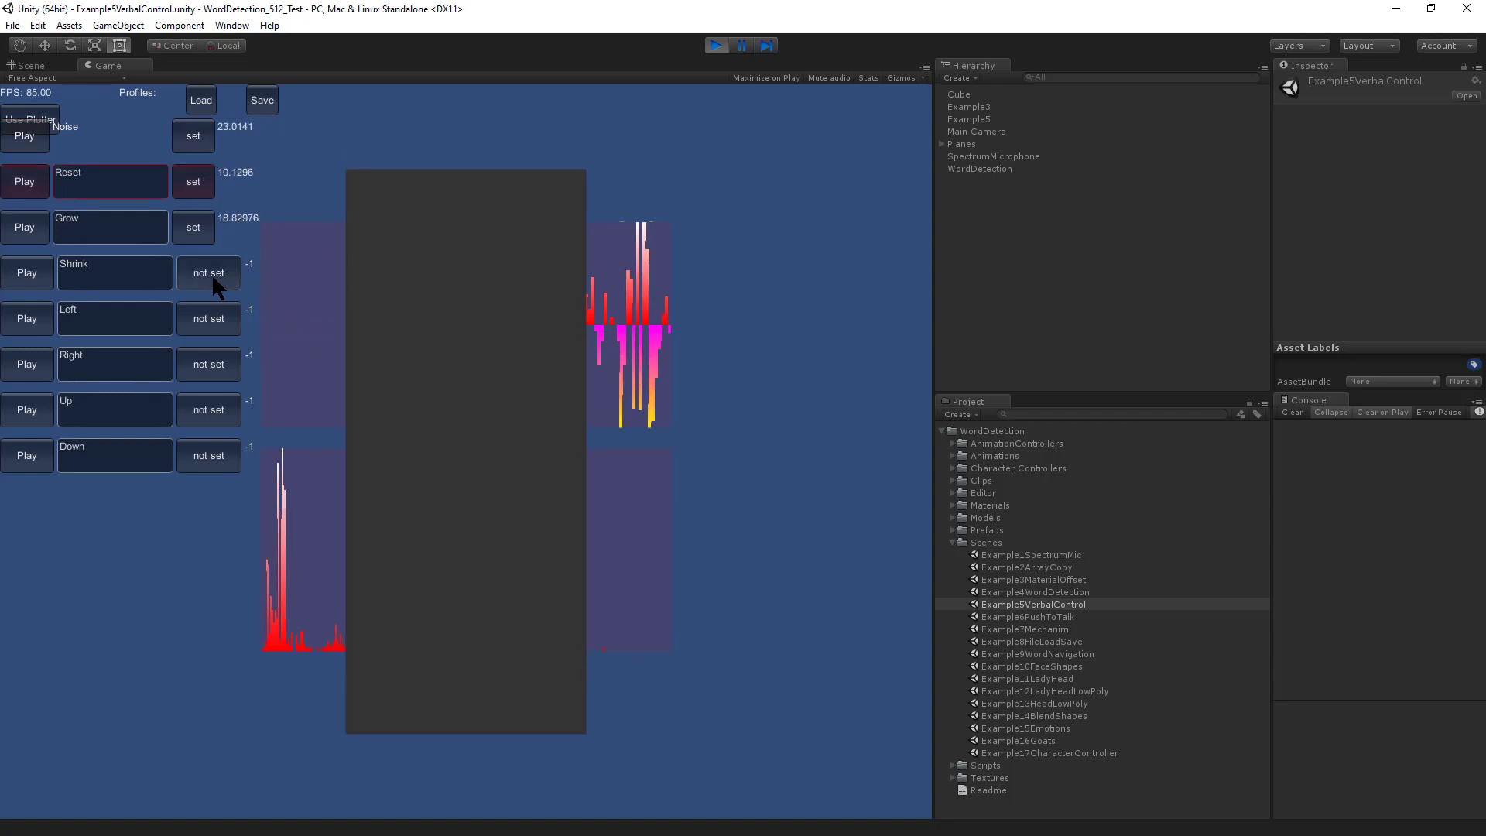
{"action": "left_click", "coordinate": [203, 321]}
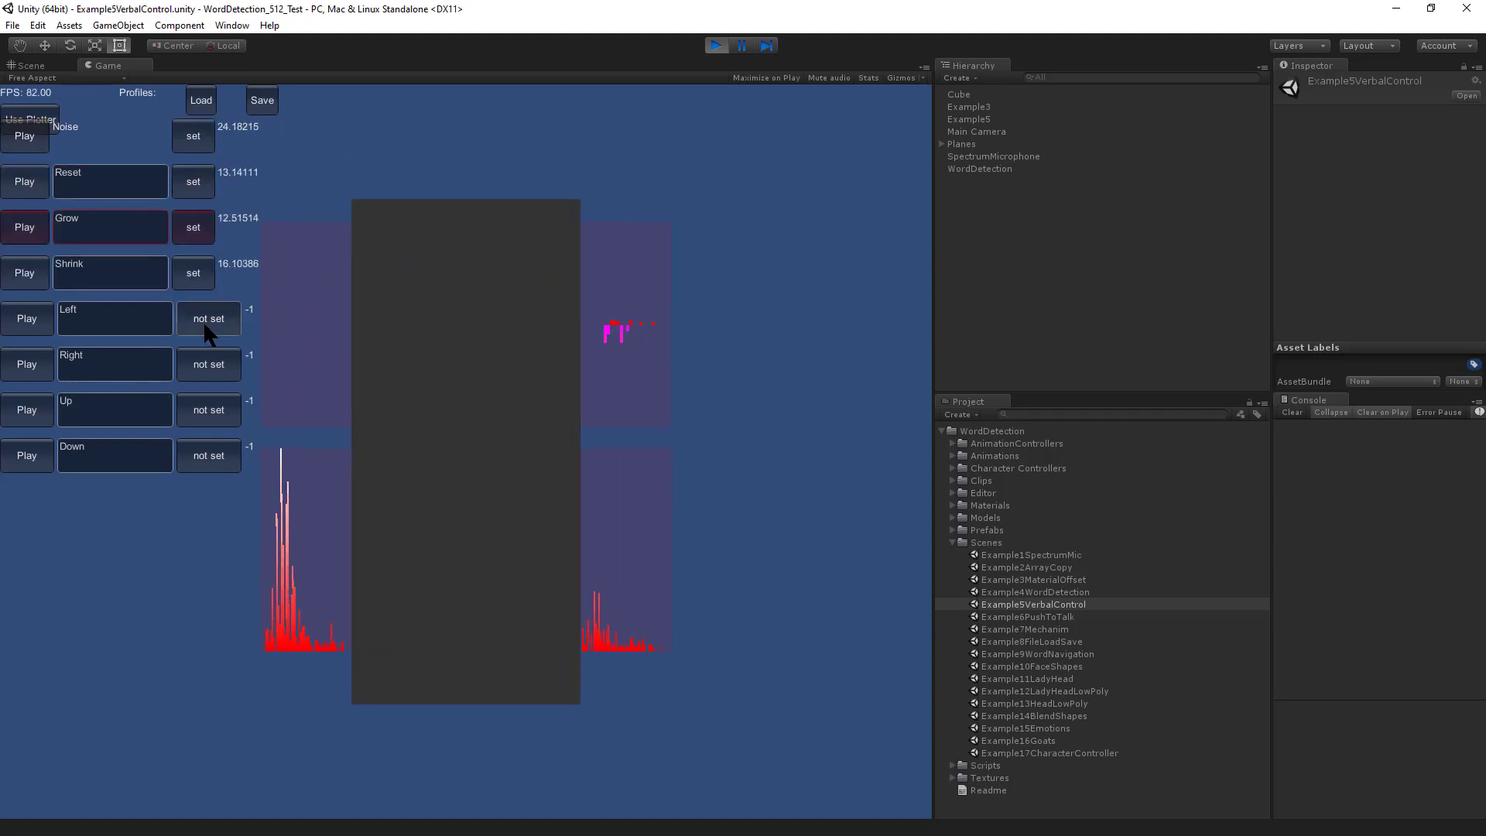
{"action": "left_click", "coordinate": [205, 369]}
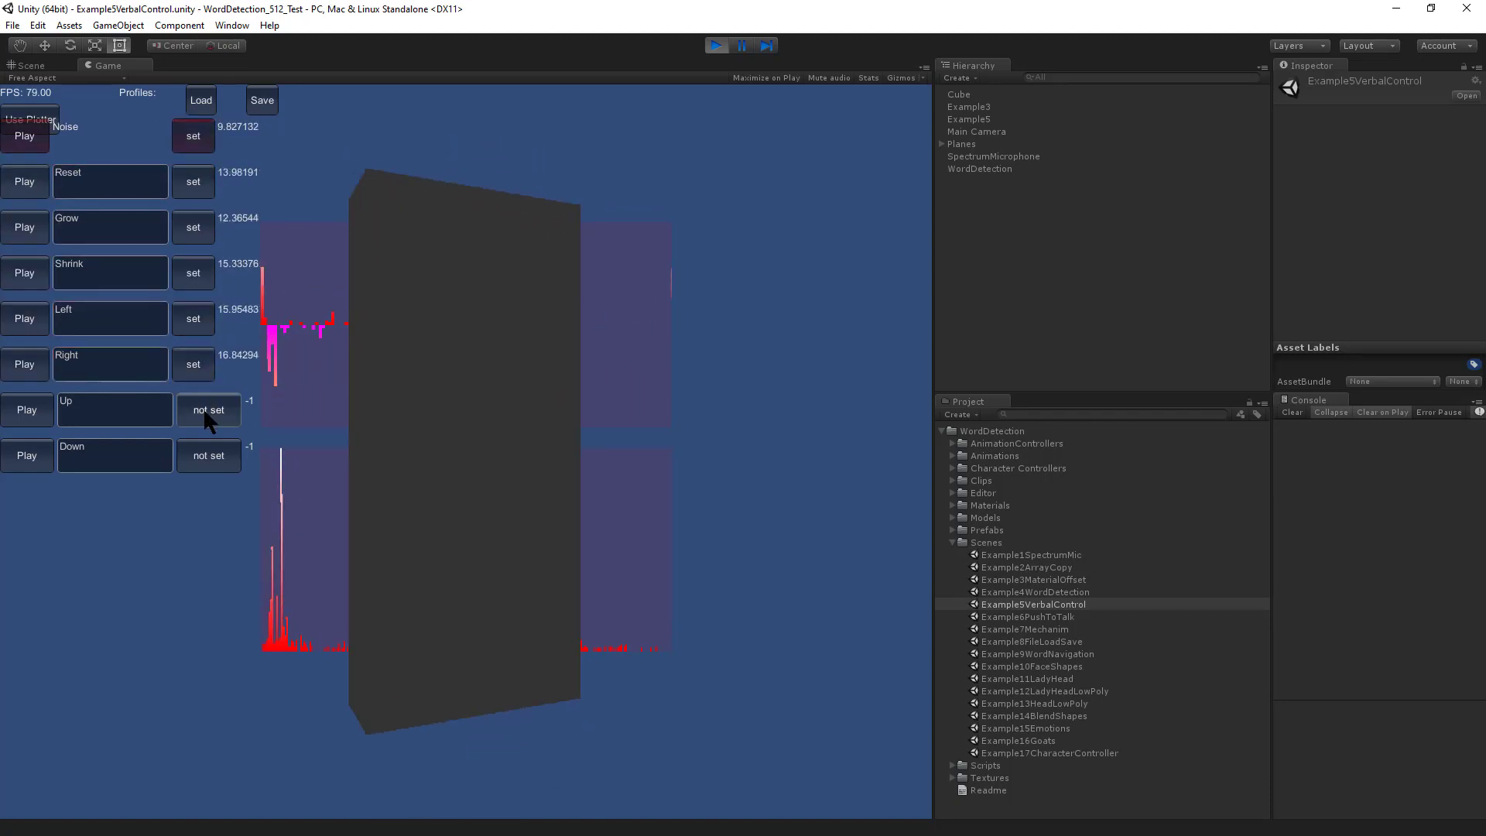
{"action": "left_click", "coordinate": [203, 408]}
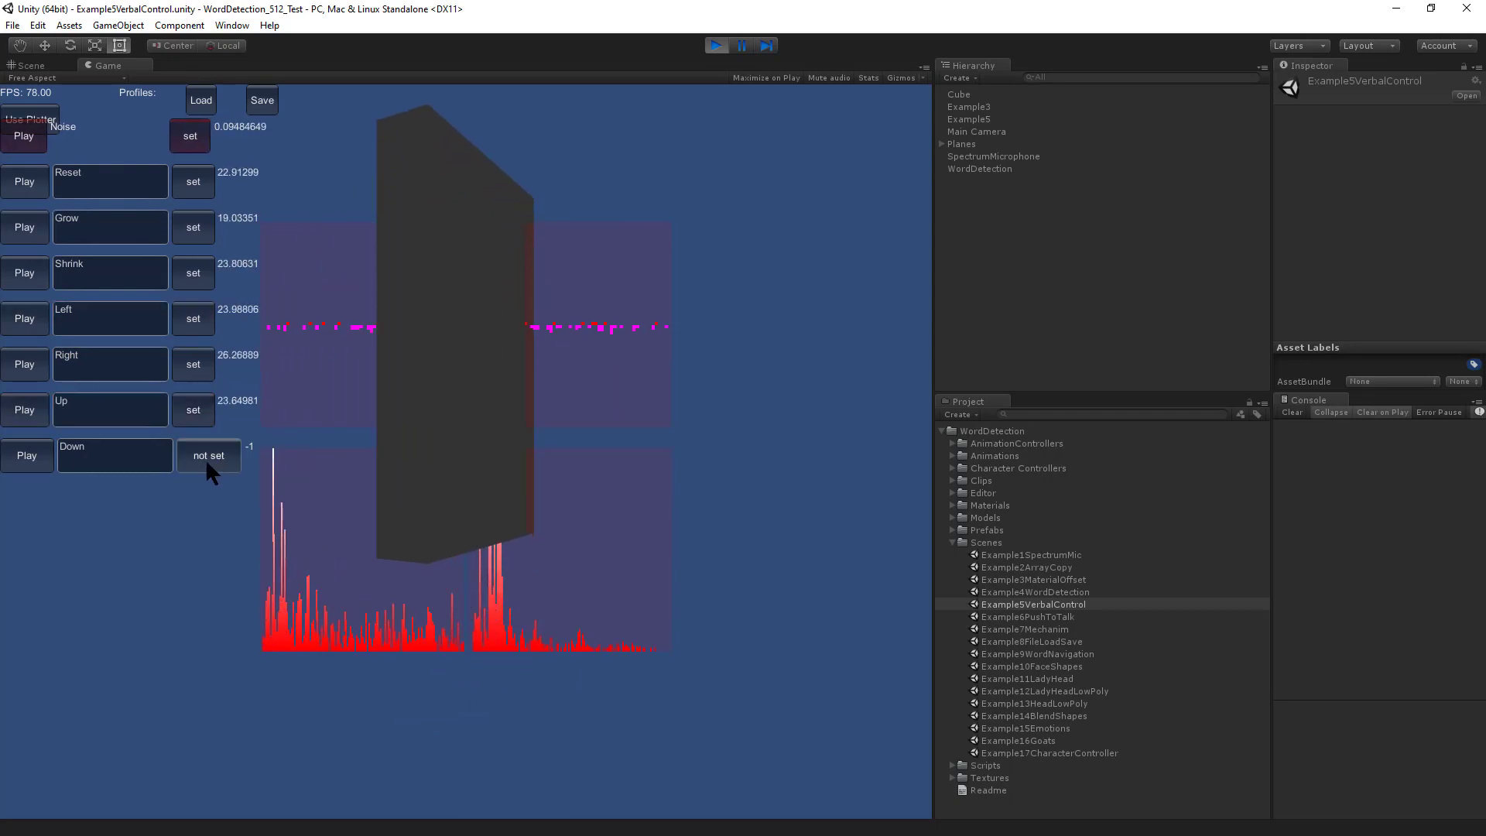
{"action": "left_click", "coordinate": [206, 458]}
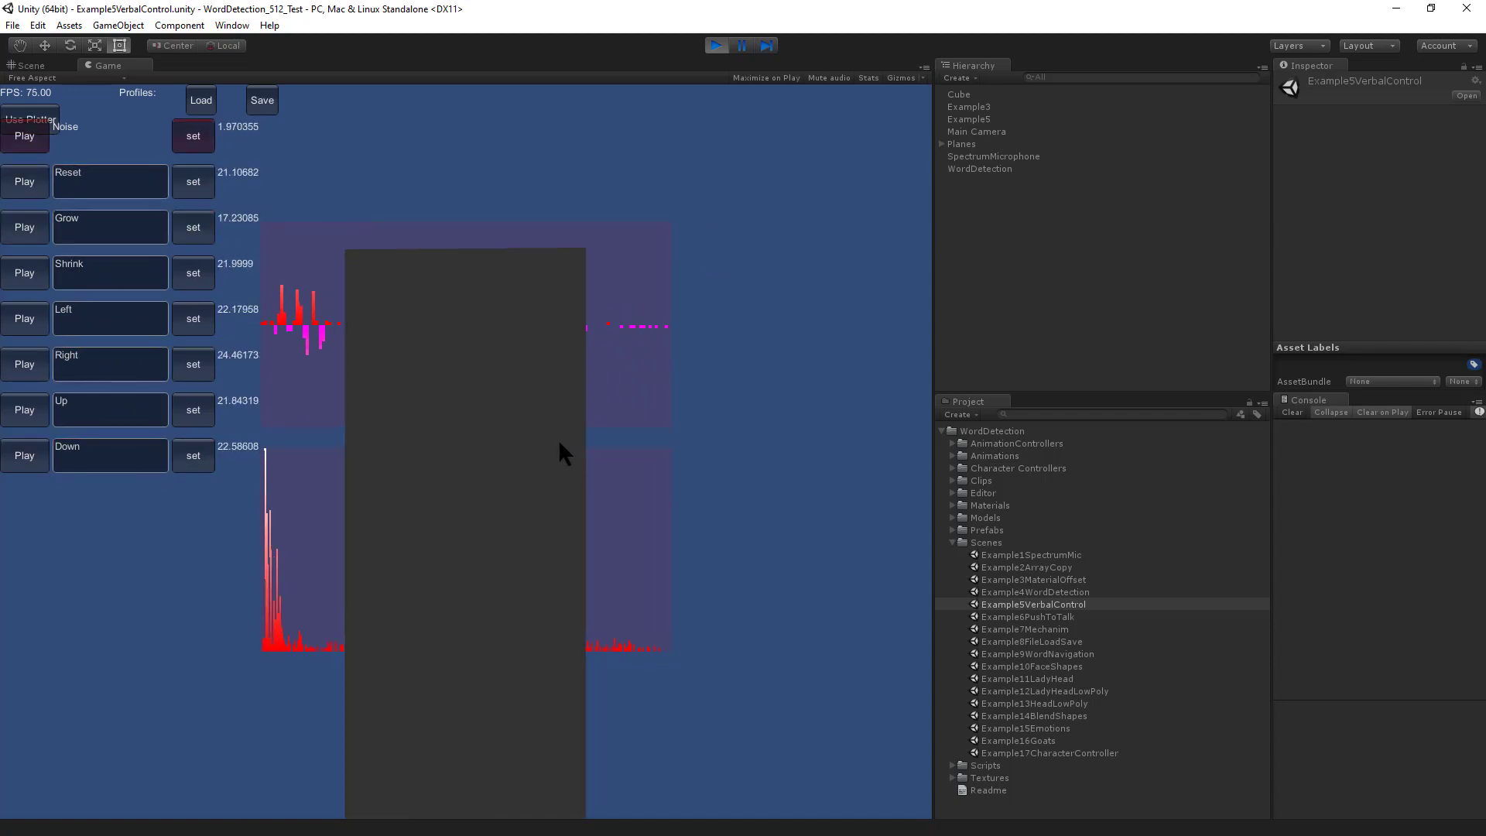
{"action": "left_click", "coordinate": [716, 43]}
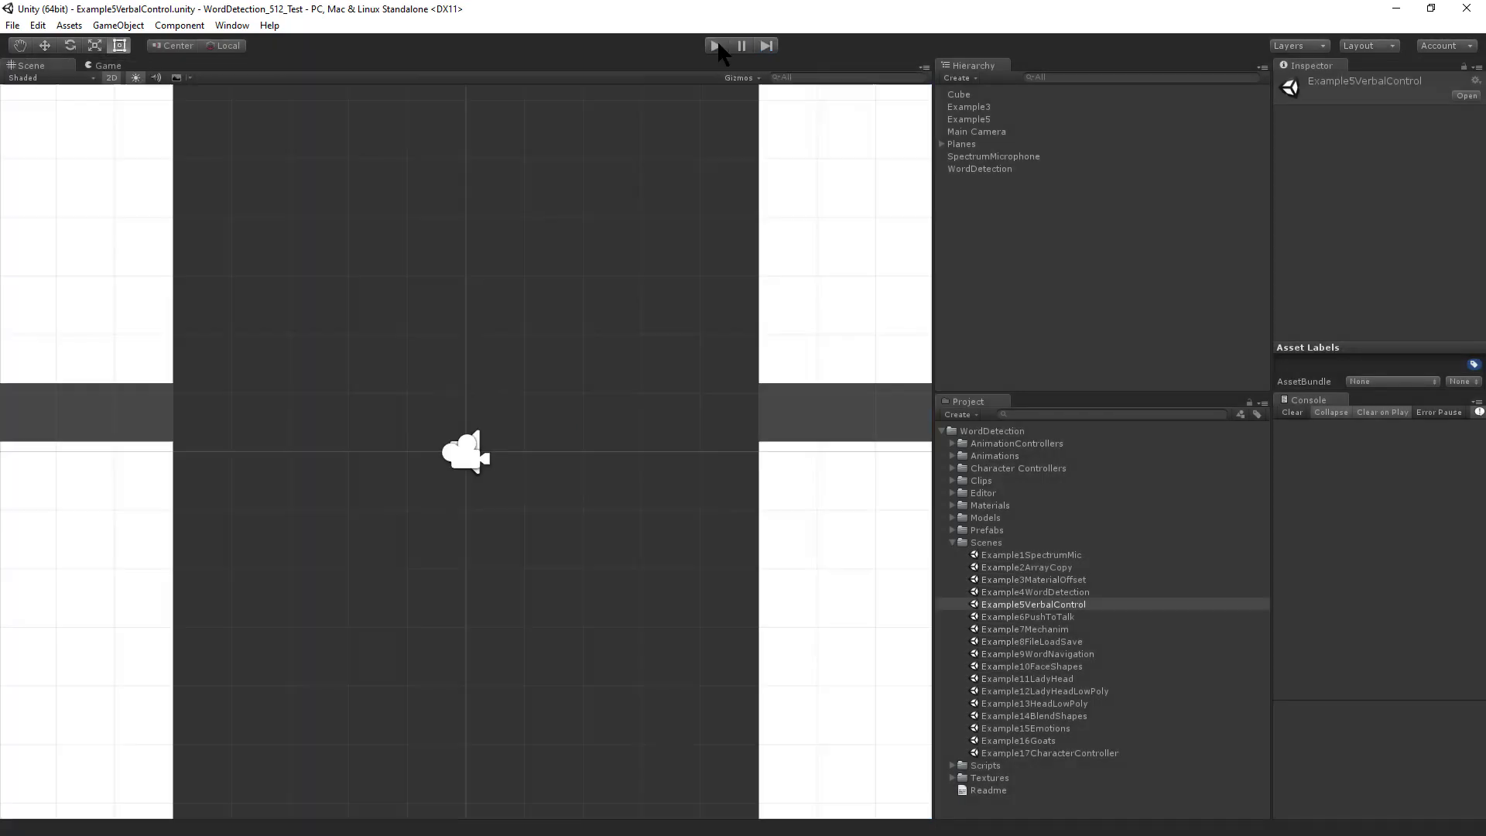
Step: Open and play Example6PushToTalk using the Razer Kraken headset microphone
{"action": "double_click", "coordinate": [1057, 617]}
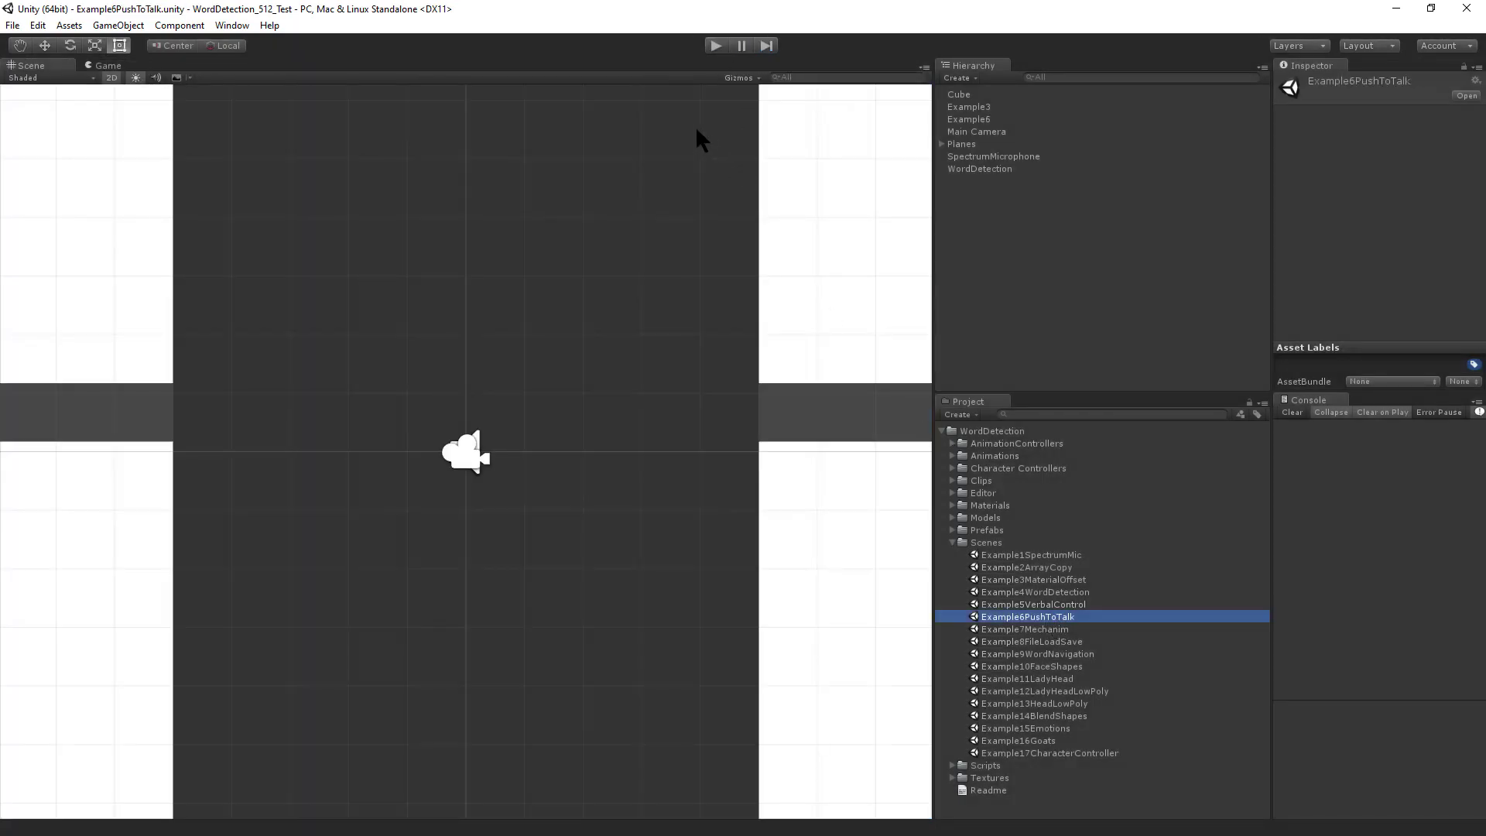
{"action": "left_click", "coordinate": [716, 47]}
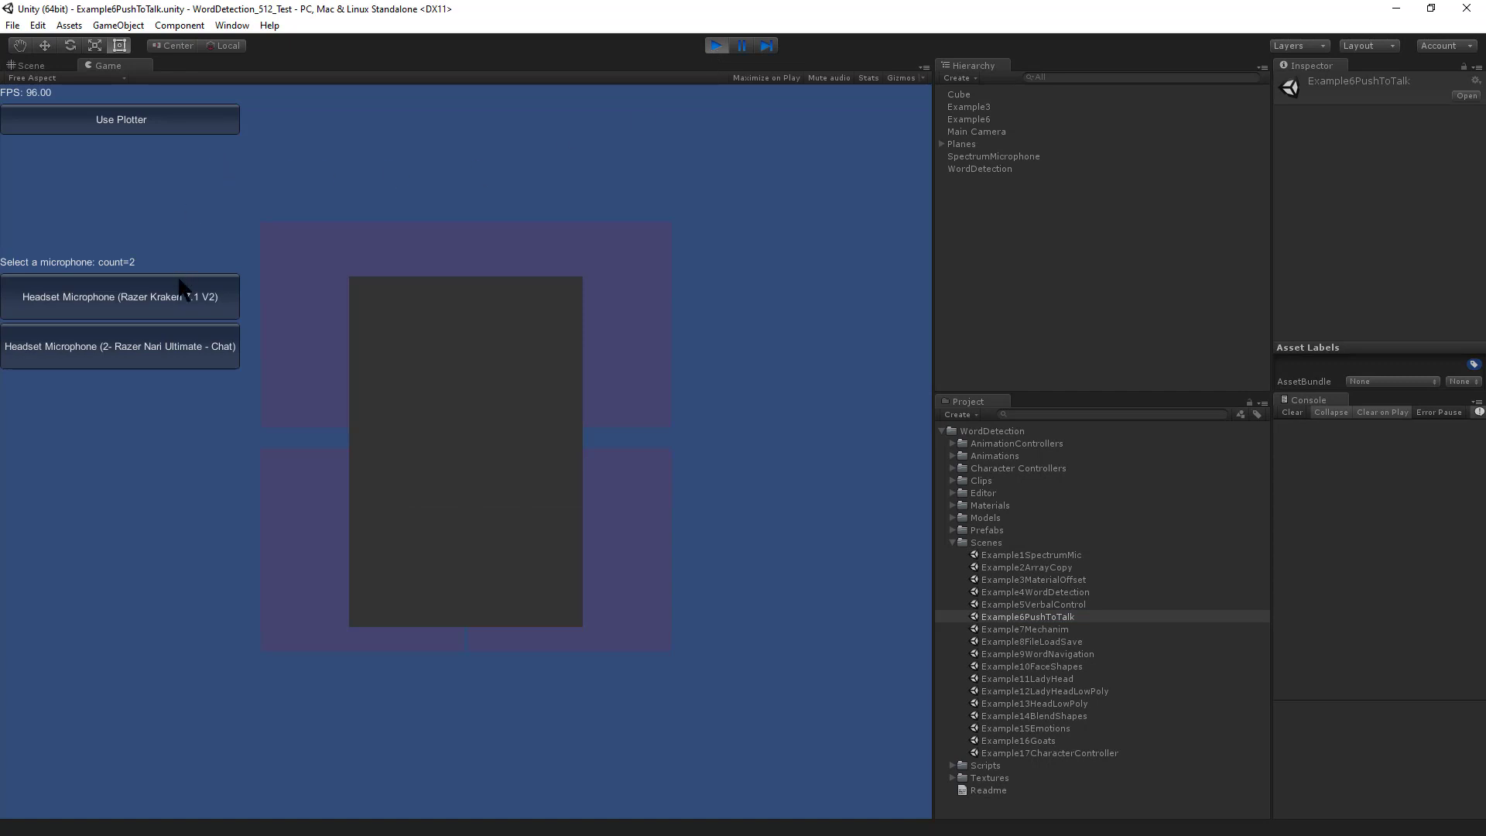
{"action": "left_click", "coordinate": [175, 307]}
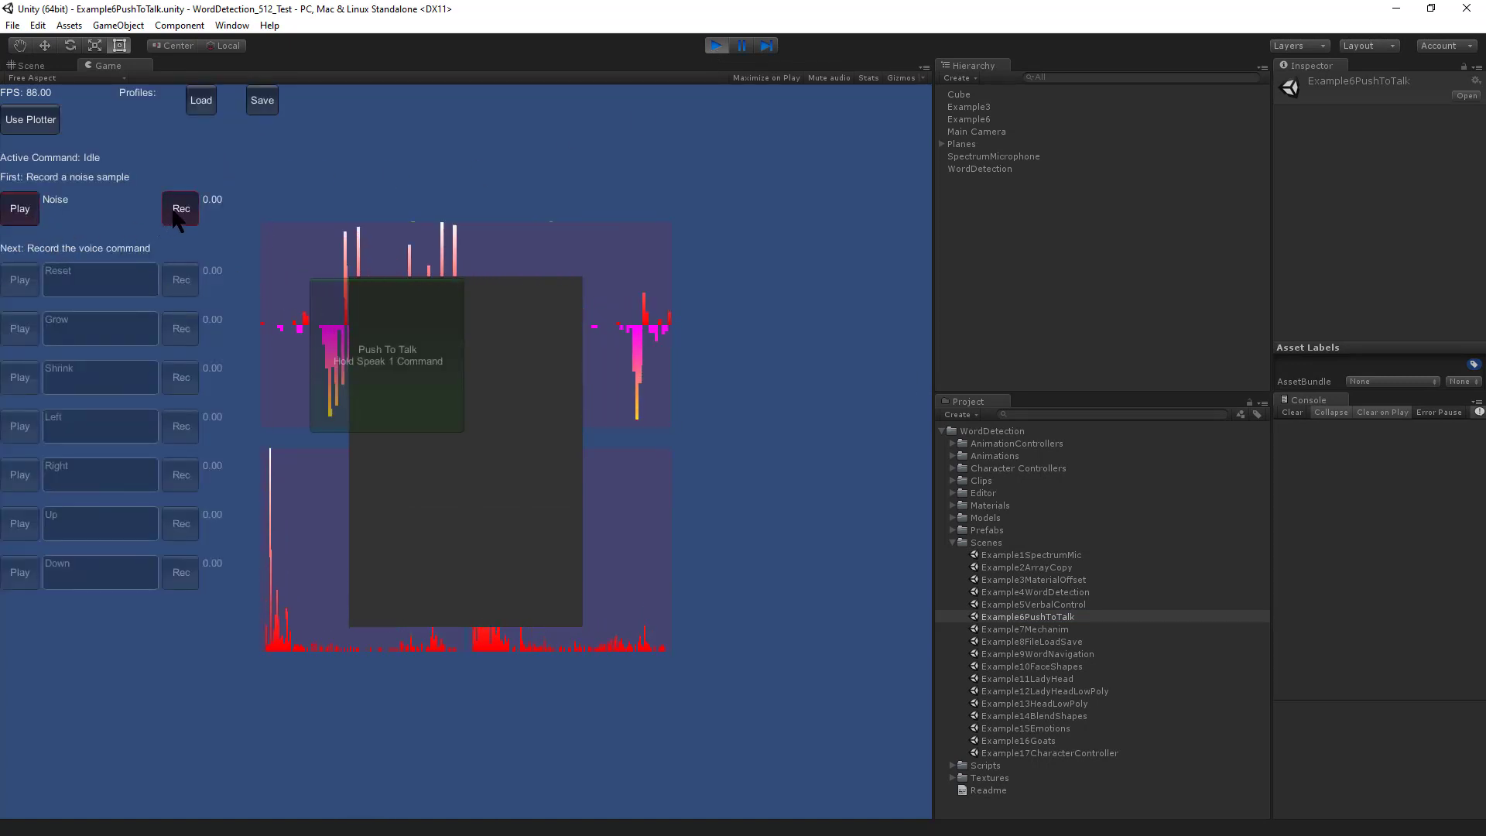
Step: Record the noise sample and the Reset, Grow, Shrink, Left, Right, Up, Down commands
{"action": "left_click", "coordinate": [174, 216]}
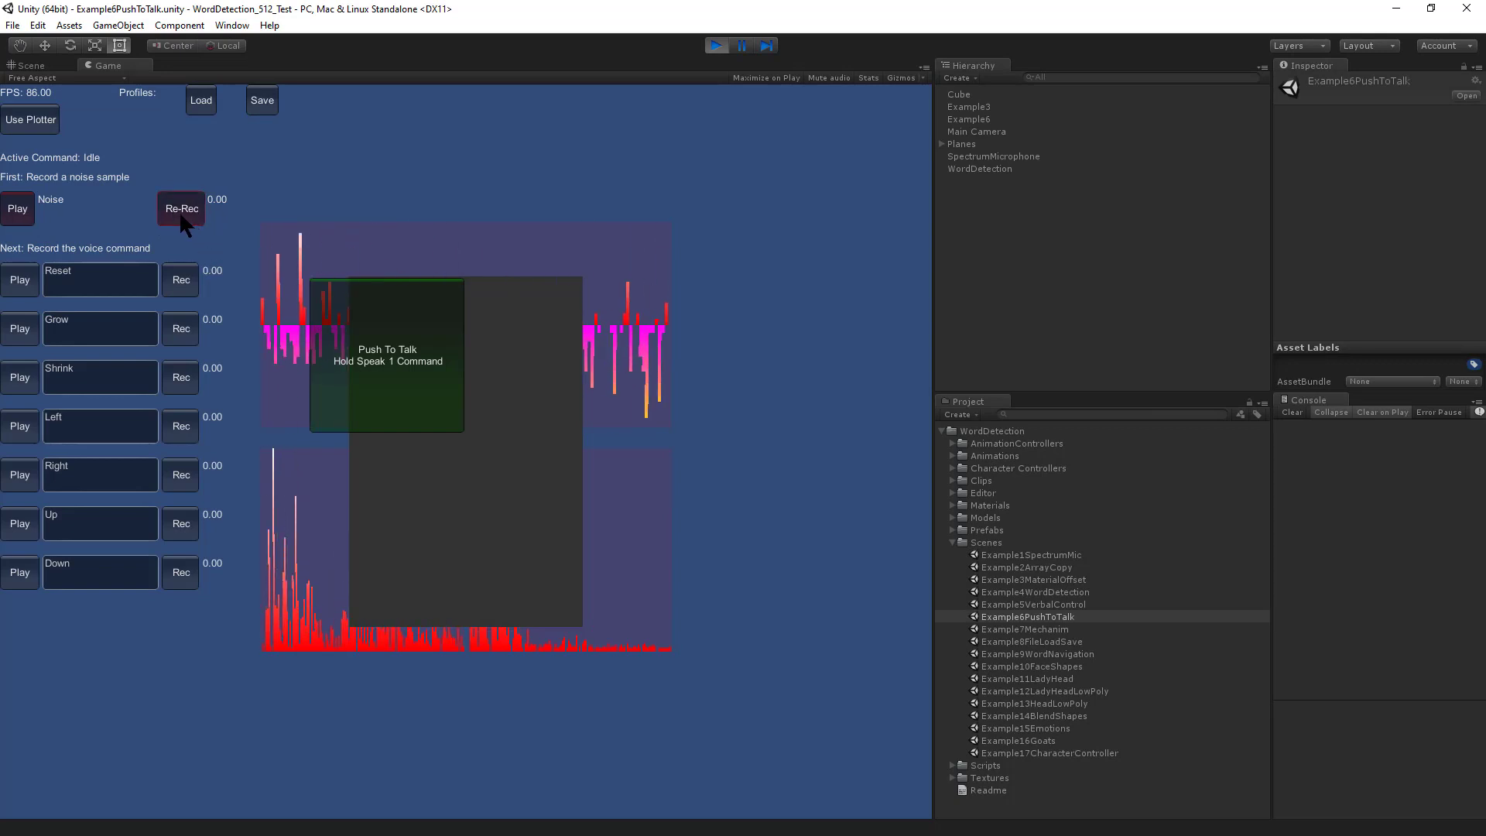
{"action": "left_click", "coordinate": [178, 281]}
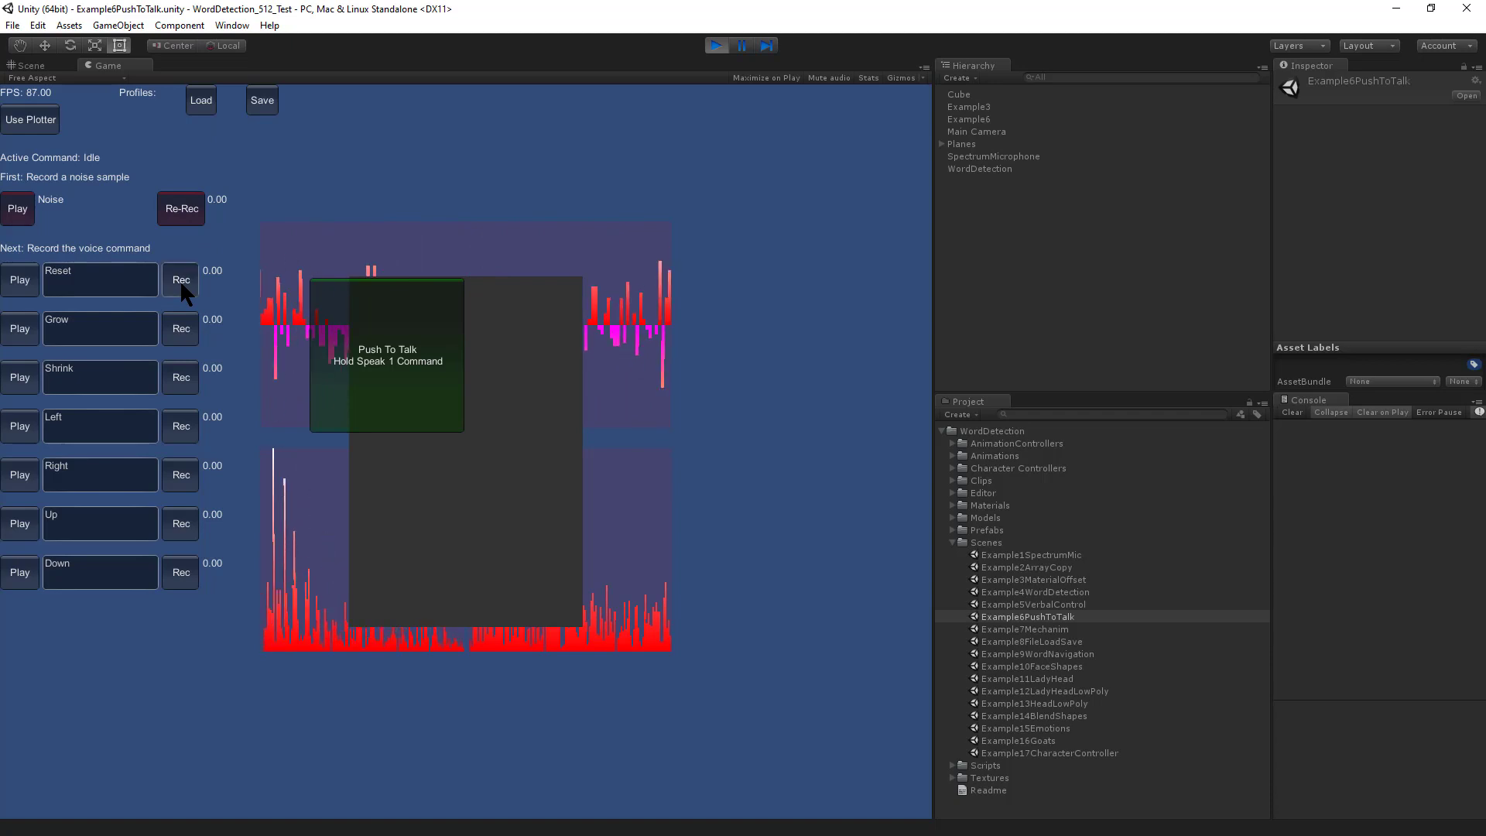
{"action": "left_click", "coordinate": [185, 326]}
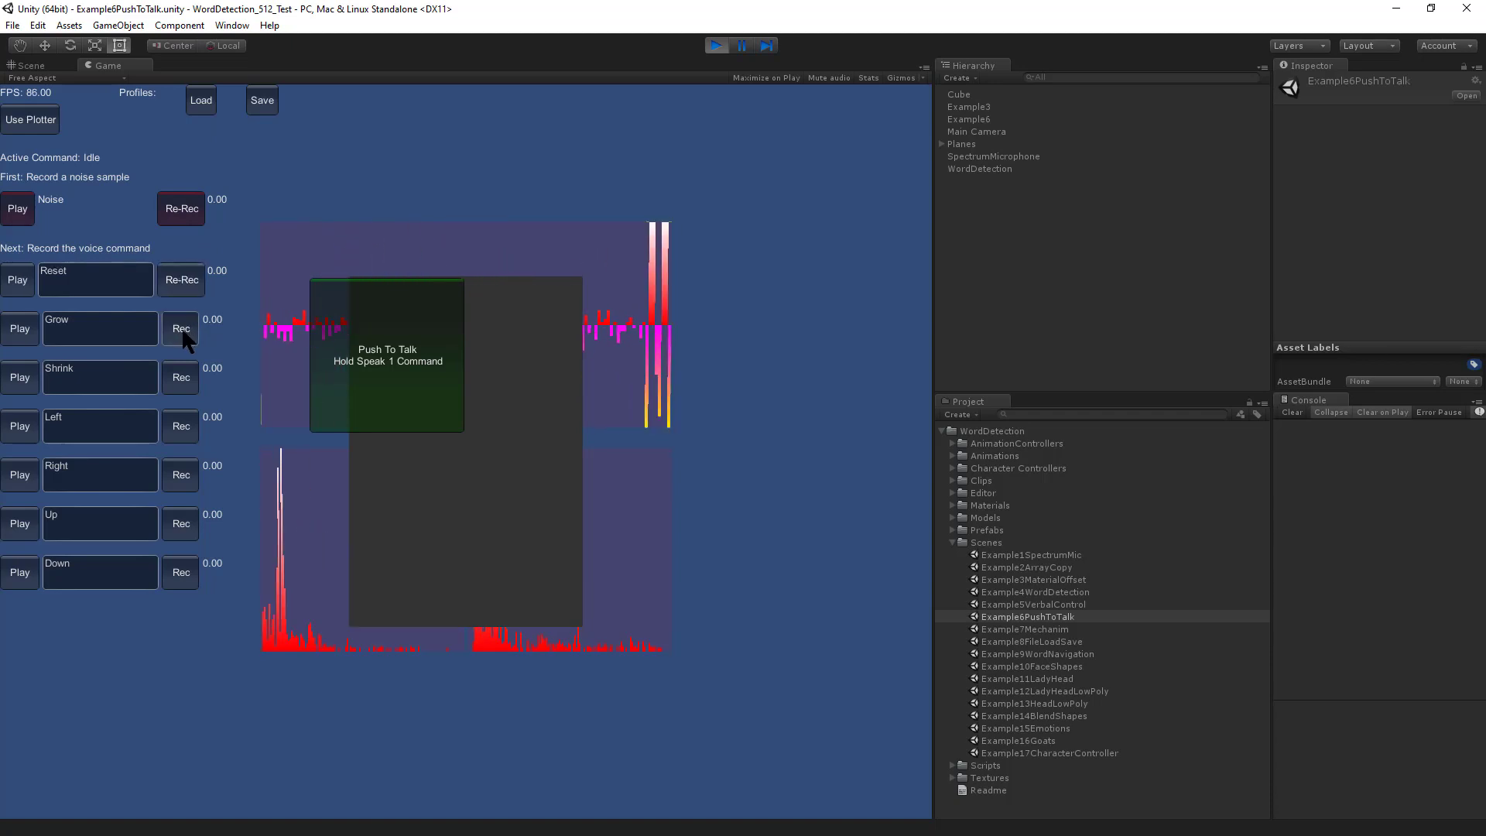
{"action": "left_click", "coordinate": [180, 380]}
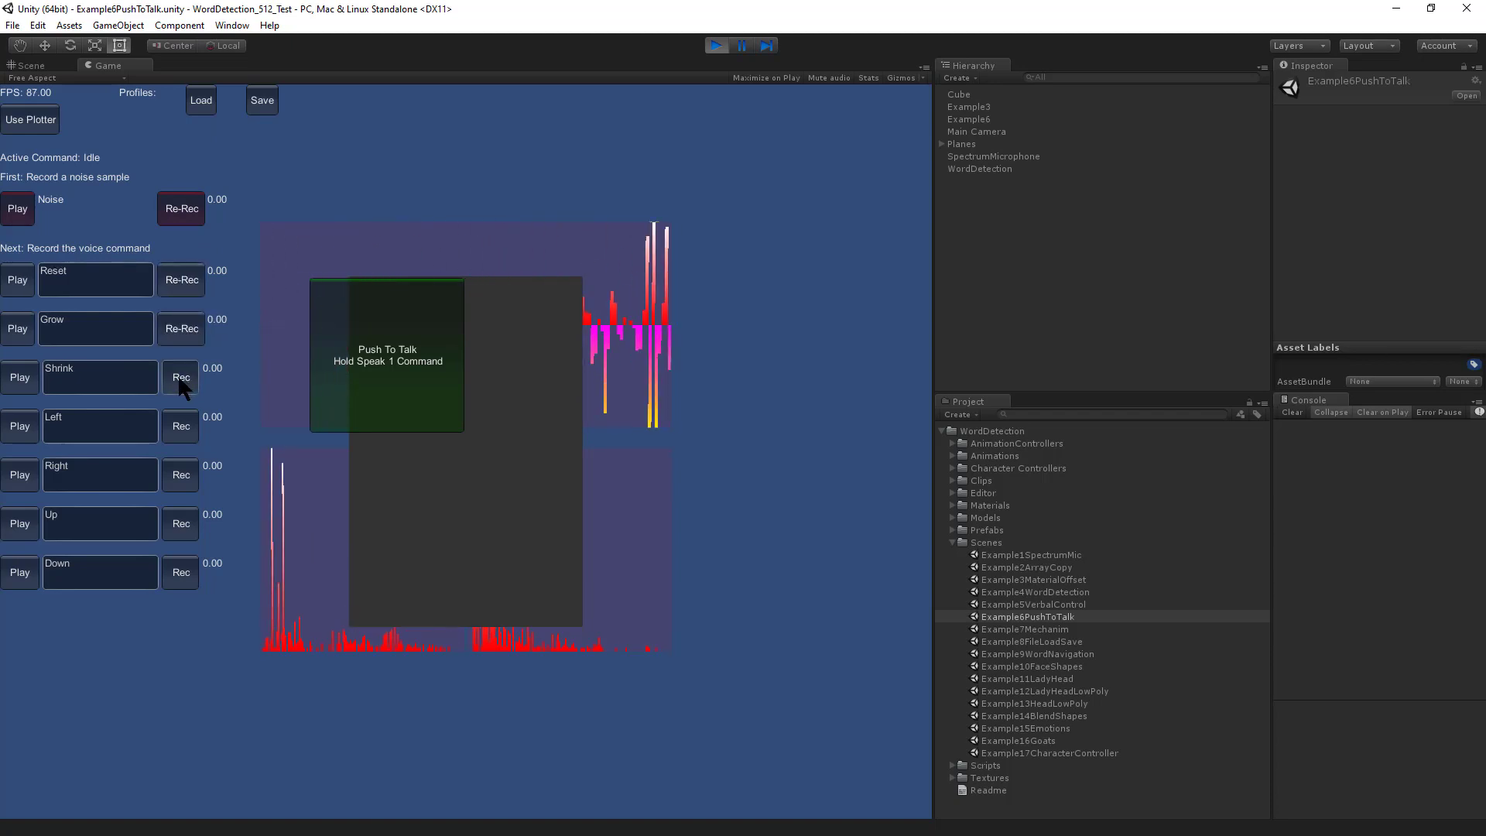
{"action": "left_click", "coordinate": [182, 421]}
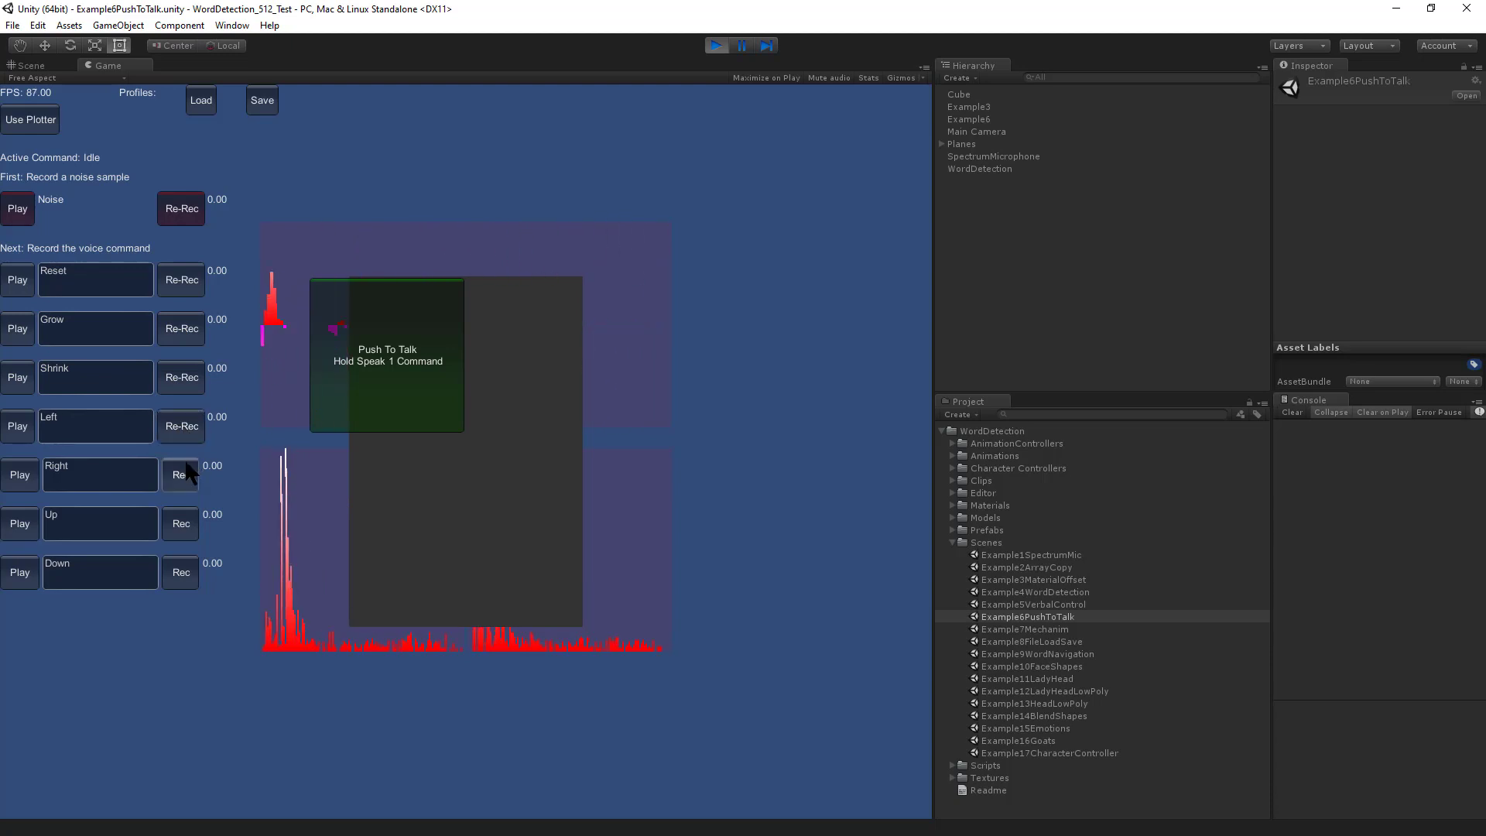
{"action": "left_click", "coordinate": [184, 470]}
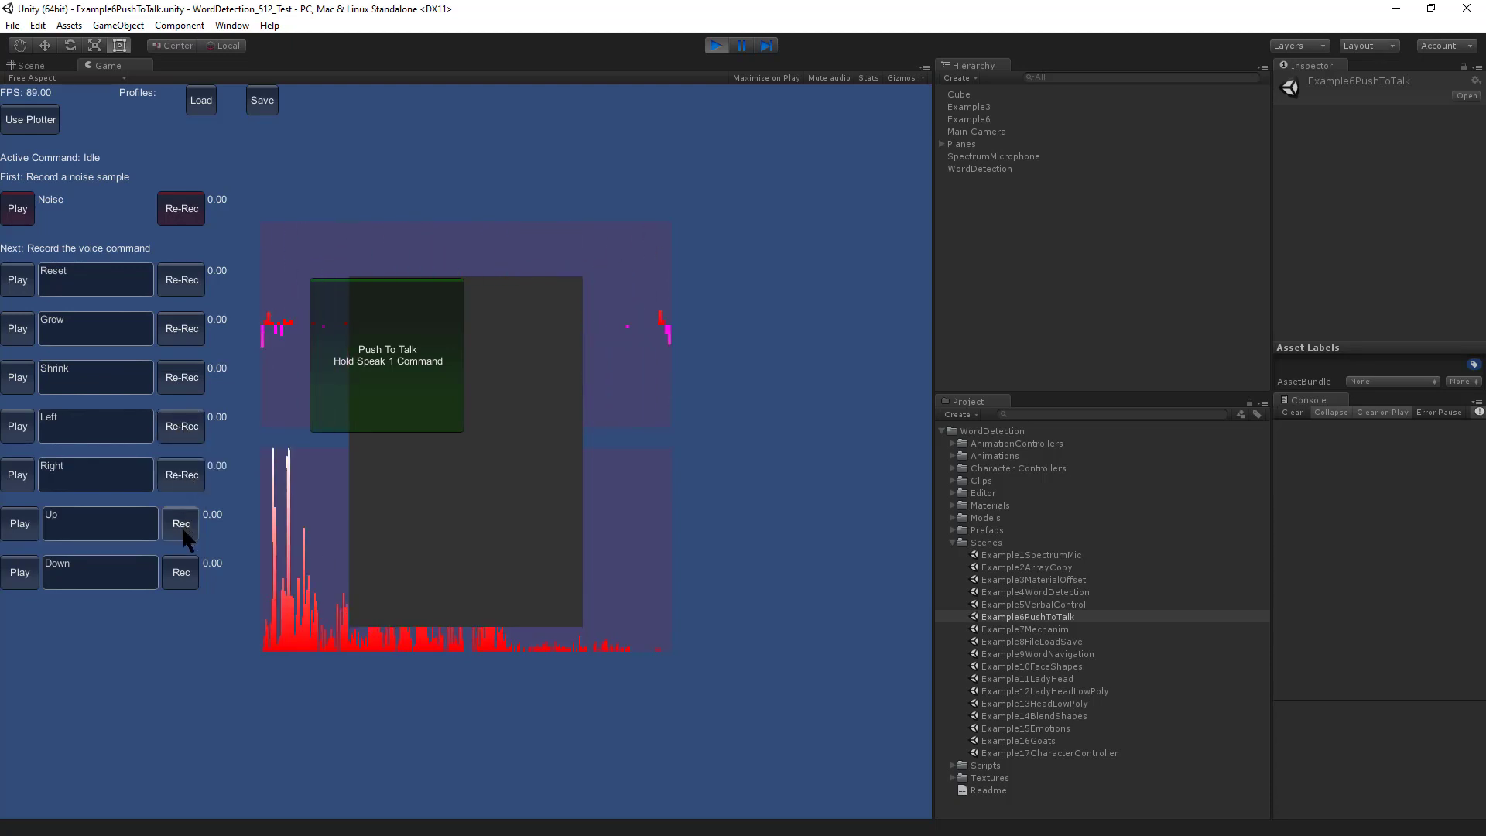
{"action": "left_click", "coordinate": [181, 527]}
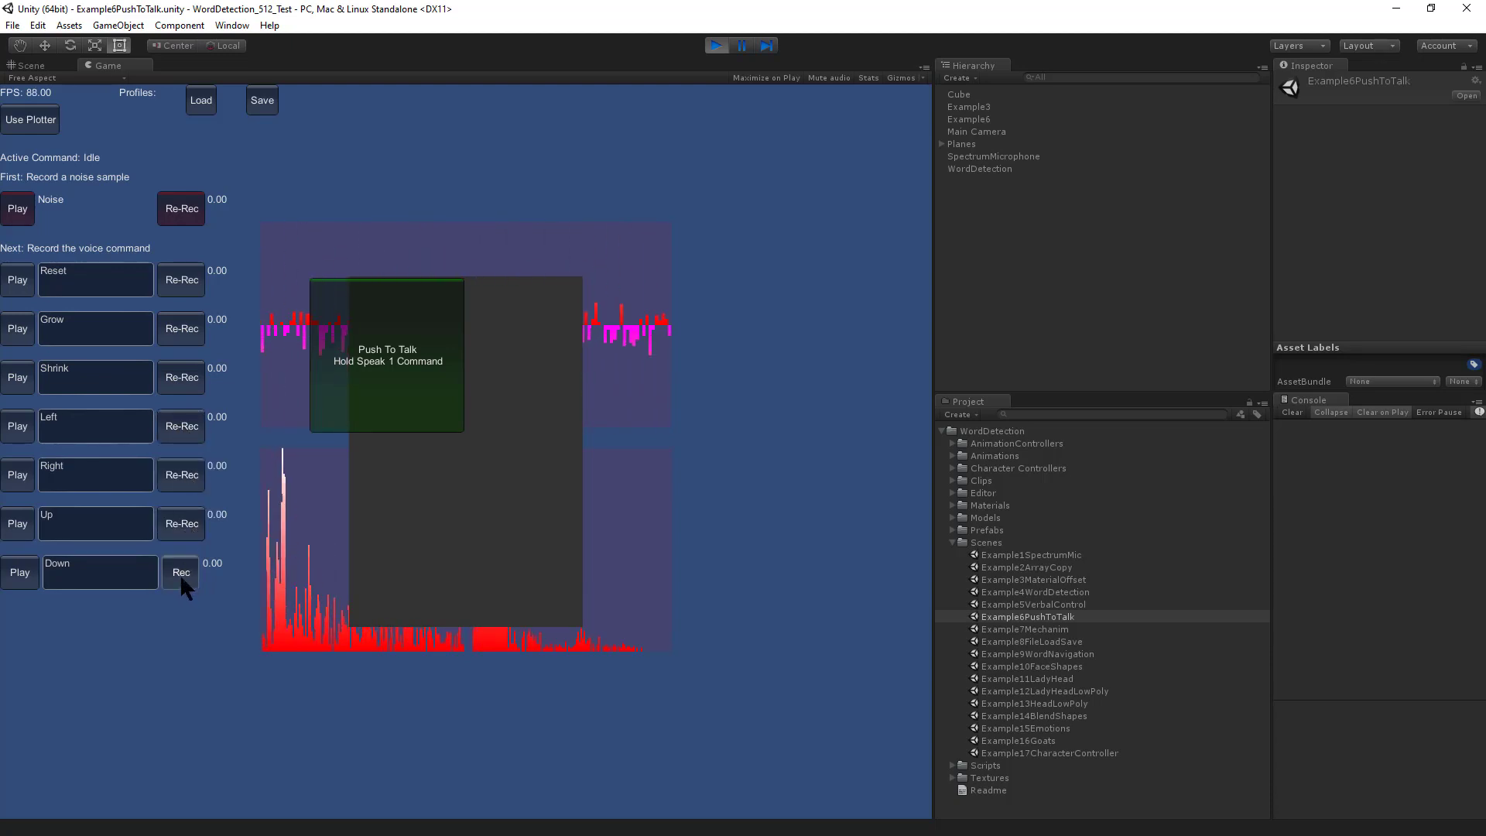
{"action": "left_click", "coordinate": [180, 573]}
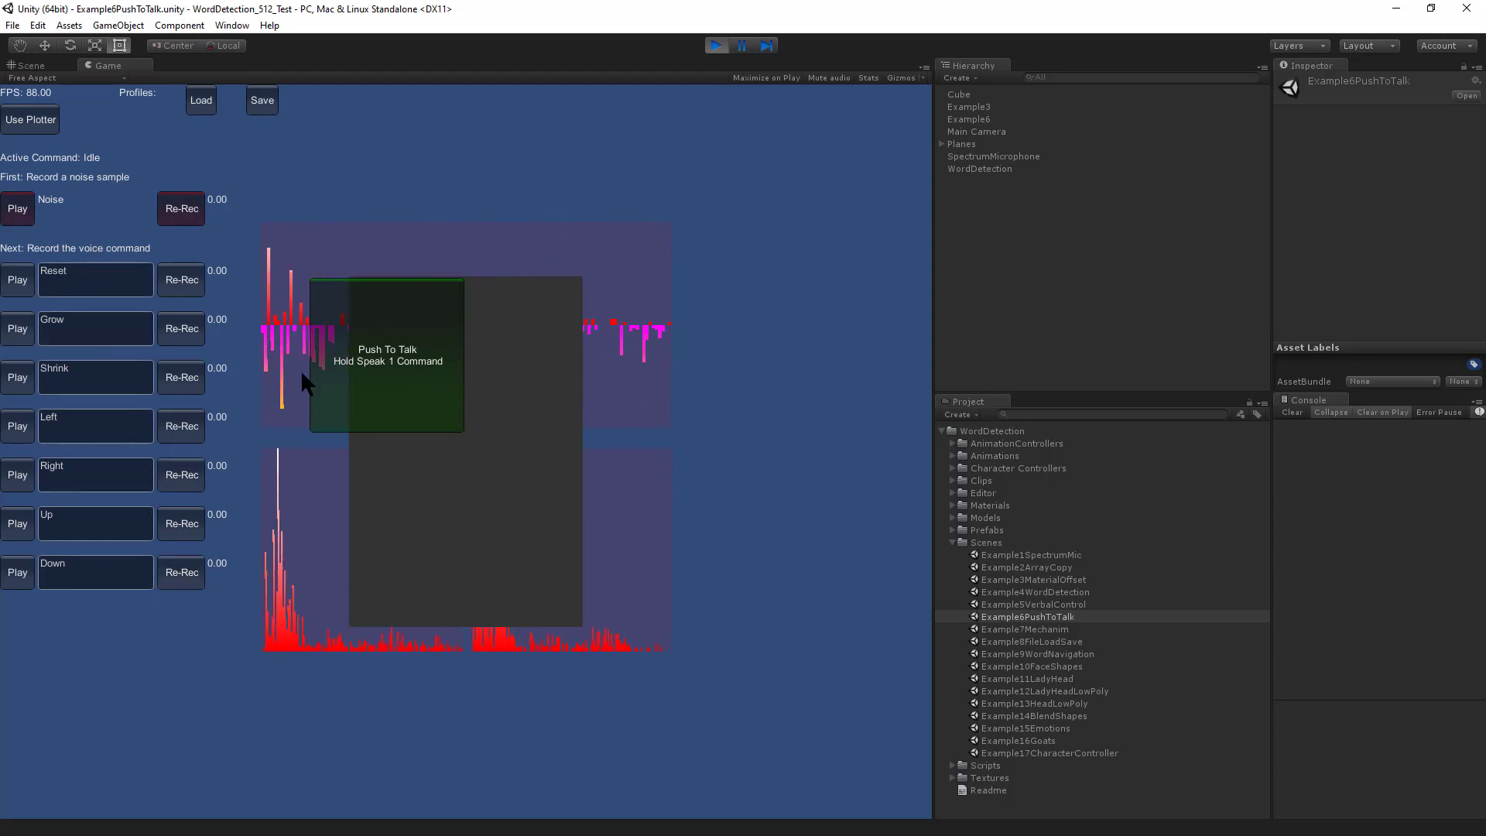
Step: Test push-to-talk detection of Right, Left, Reset, Shrink and Grow on the cube
{"action": "left_click", "coordinate": [411, 387]}
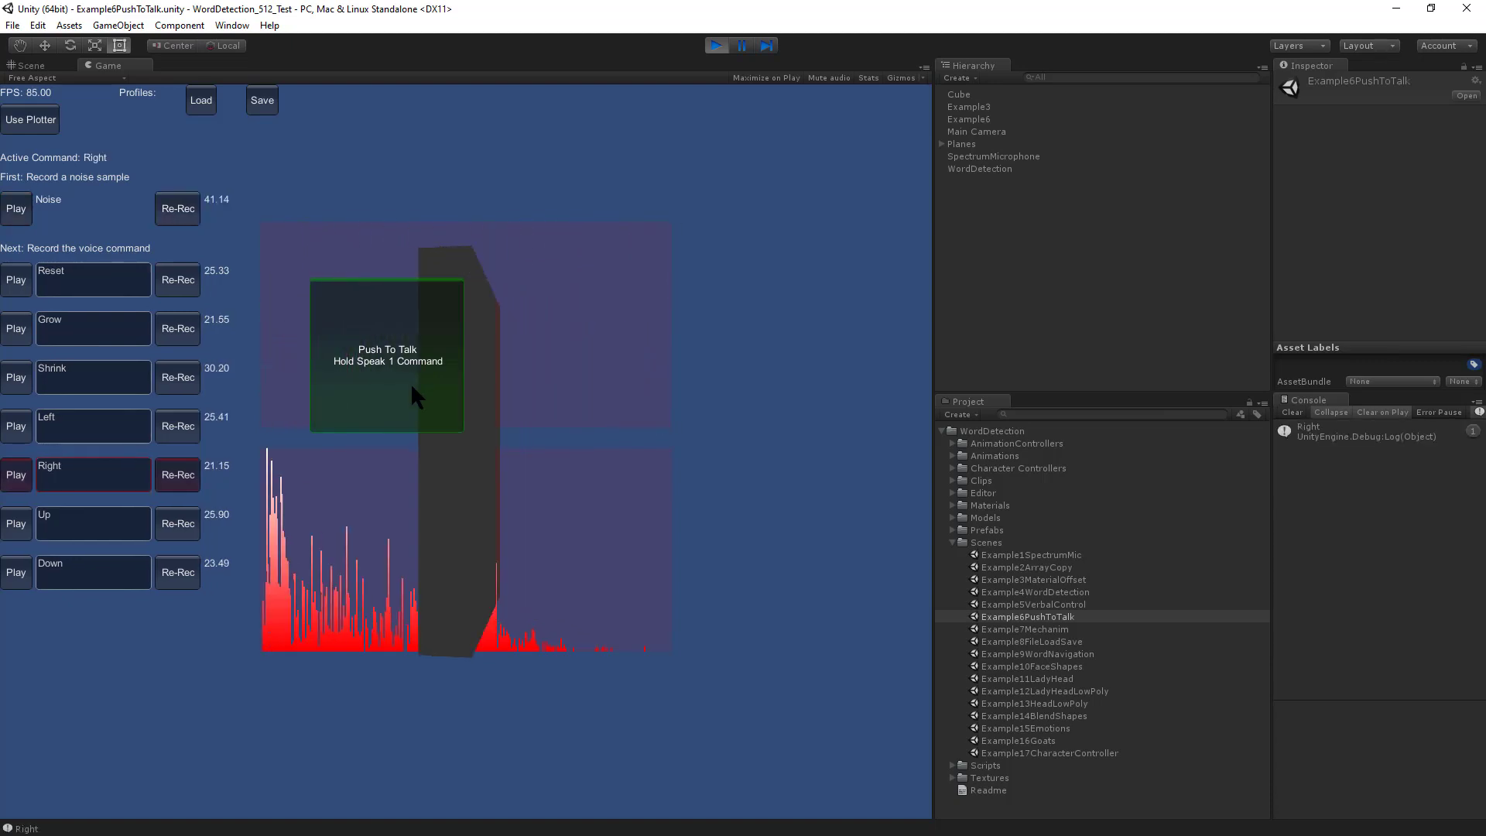
{"action": "left_click", "coordinate": [410, 382]}
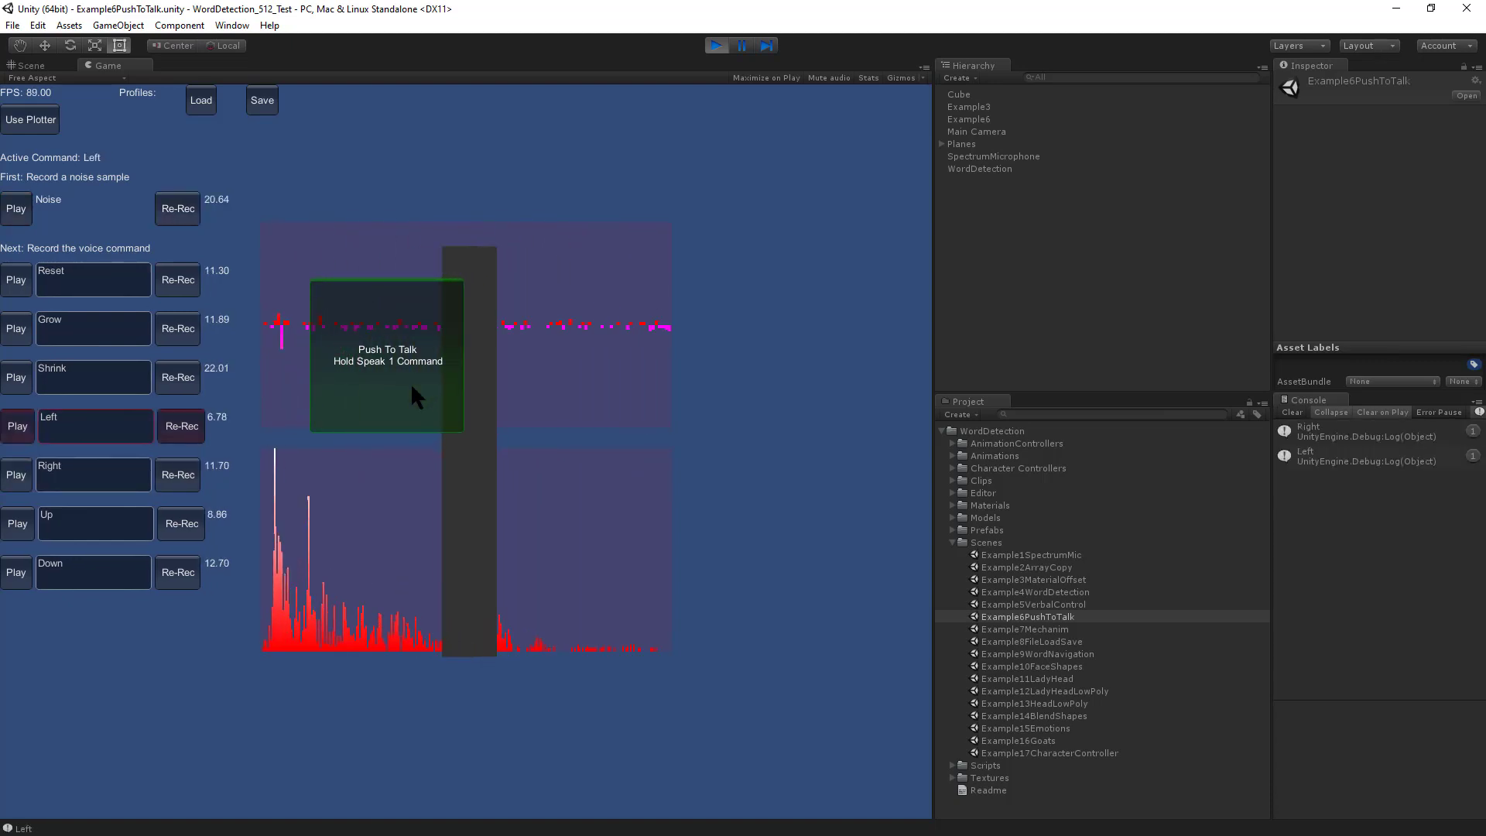
{"action": "left_click", "coordinate": [410, 383]}
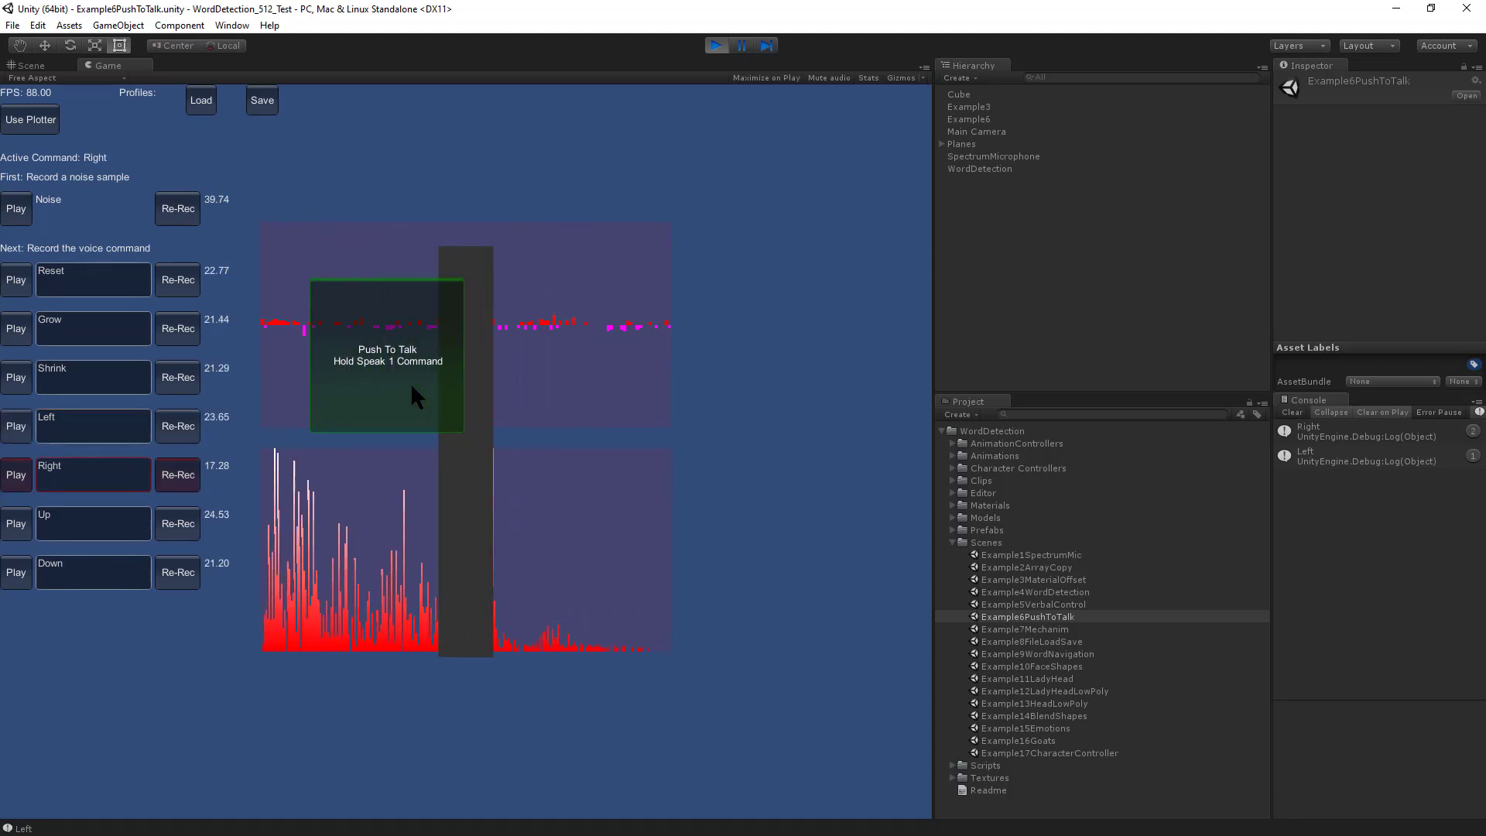
{"action": "left_click", "coordinate": [410, 382]}
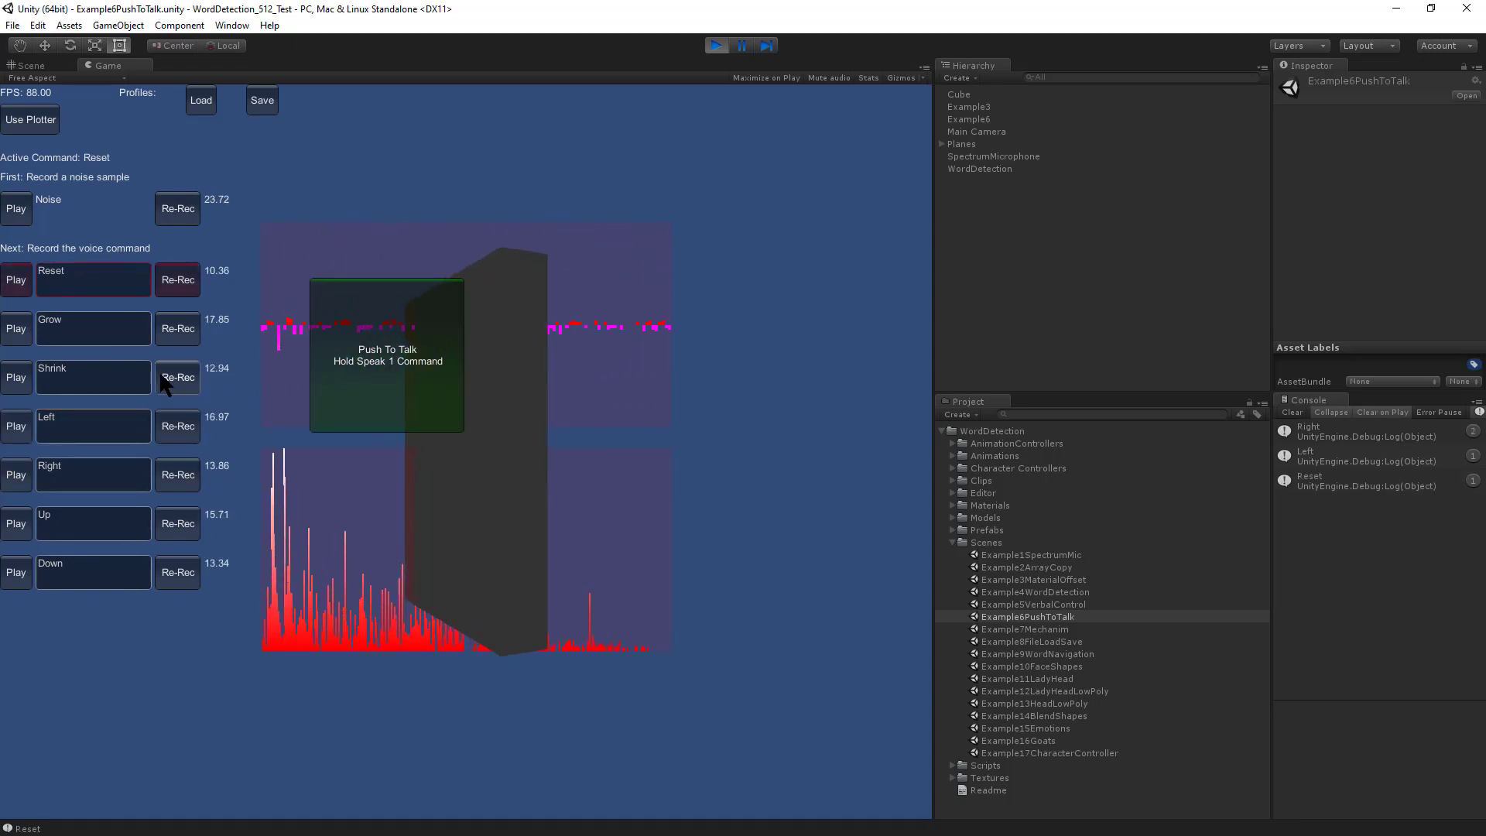
{"action": "left_click", "coordinate": [17, 376]}
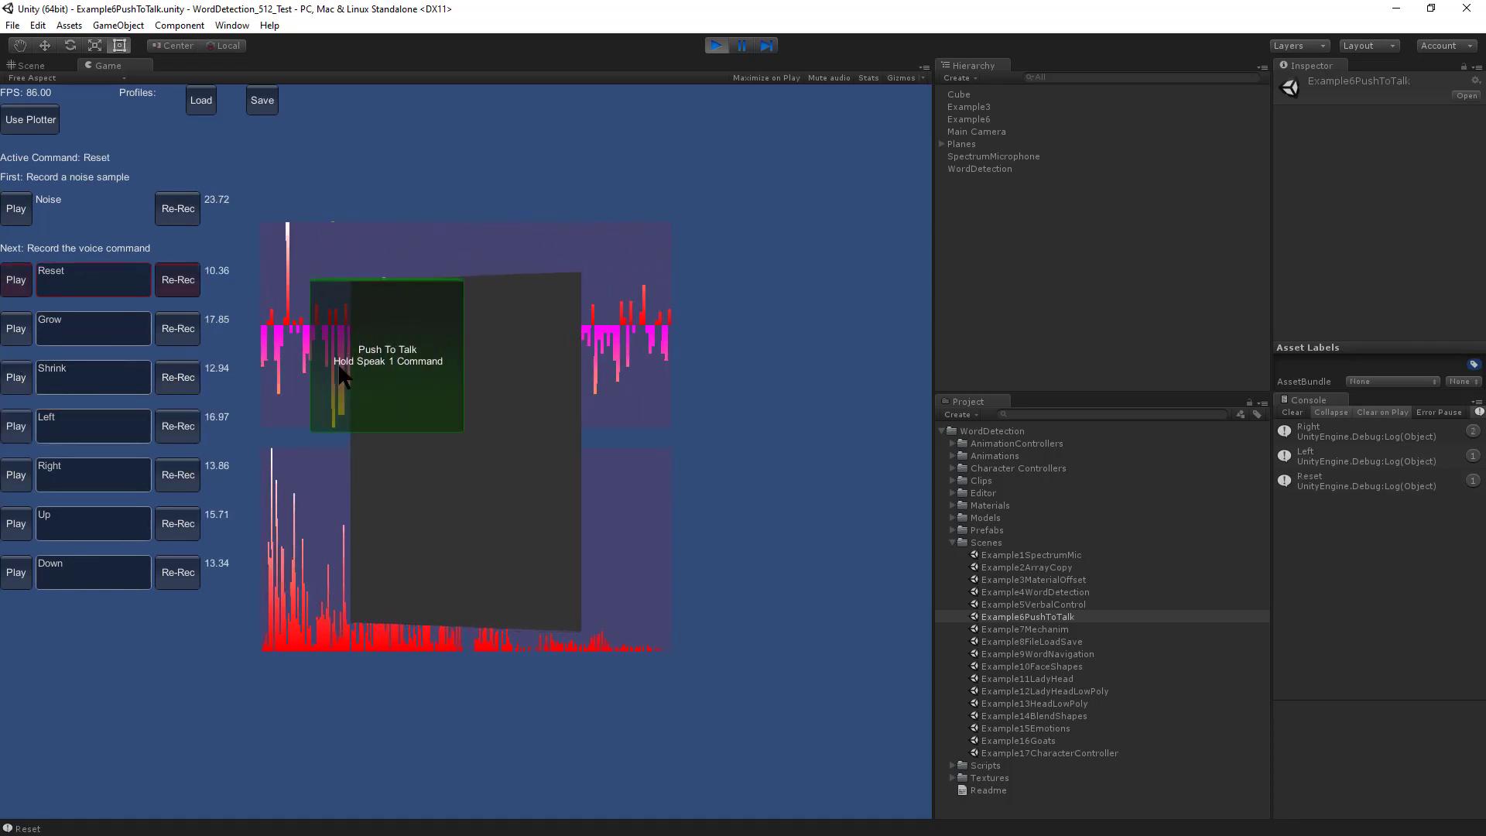
{"action": "left_click", "coordinate": [366, 370]}
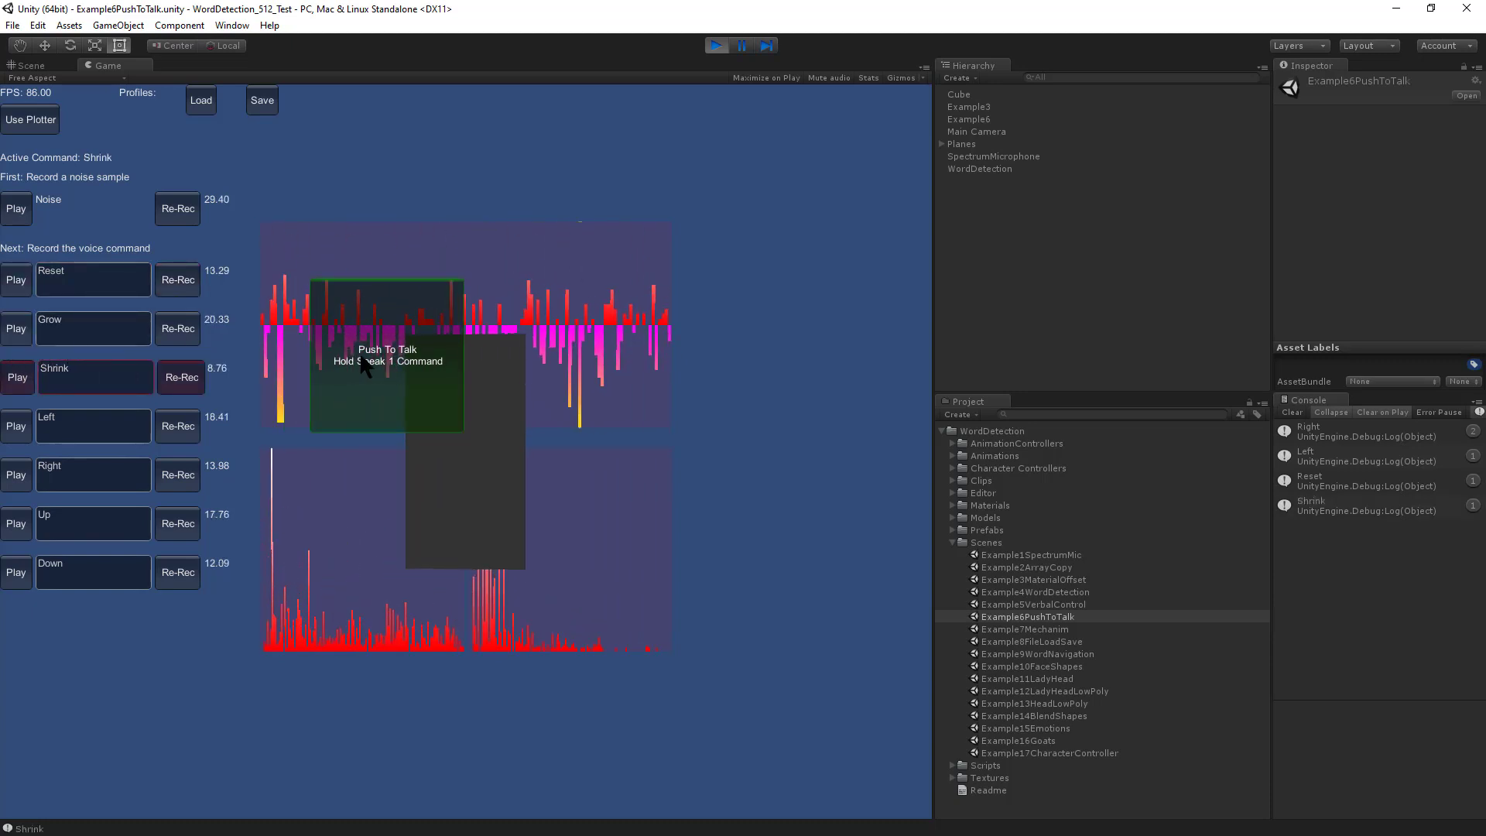
{"action": "left_click", "coordinate": [396, 364]}
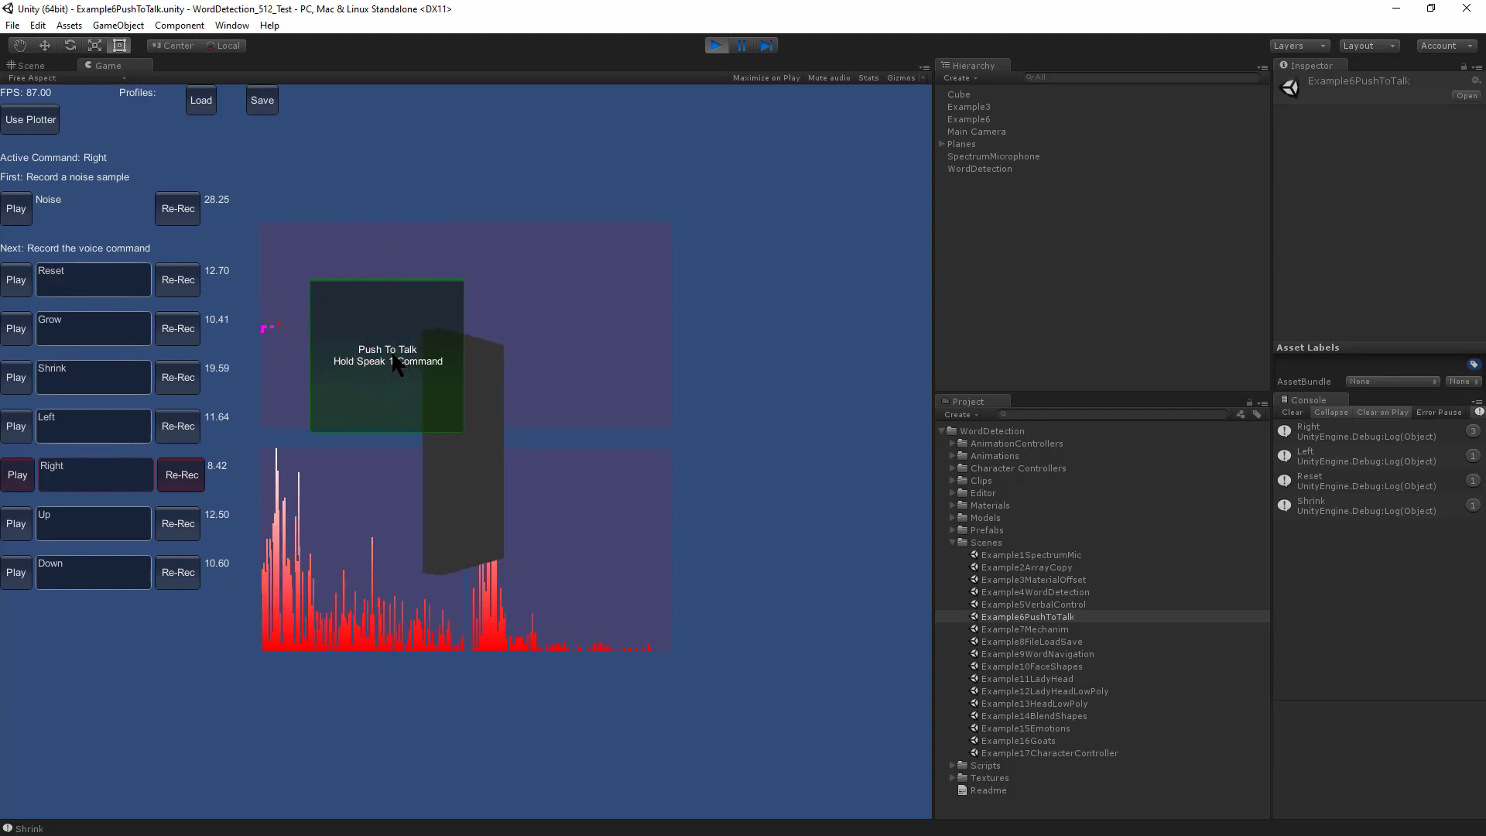
{"action": "left_click", "coordinate": [395, 363]}
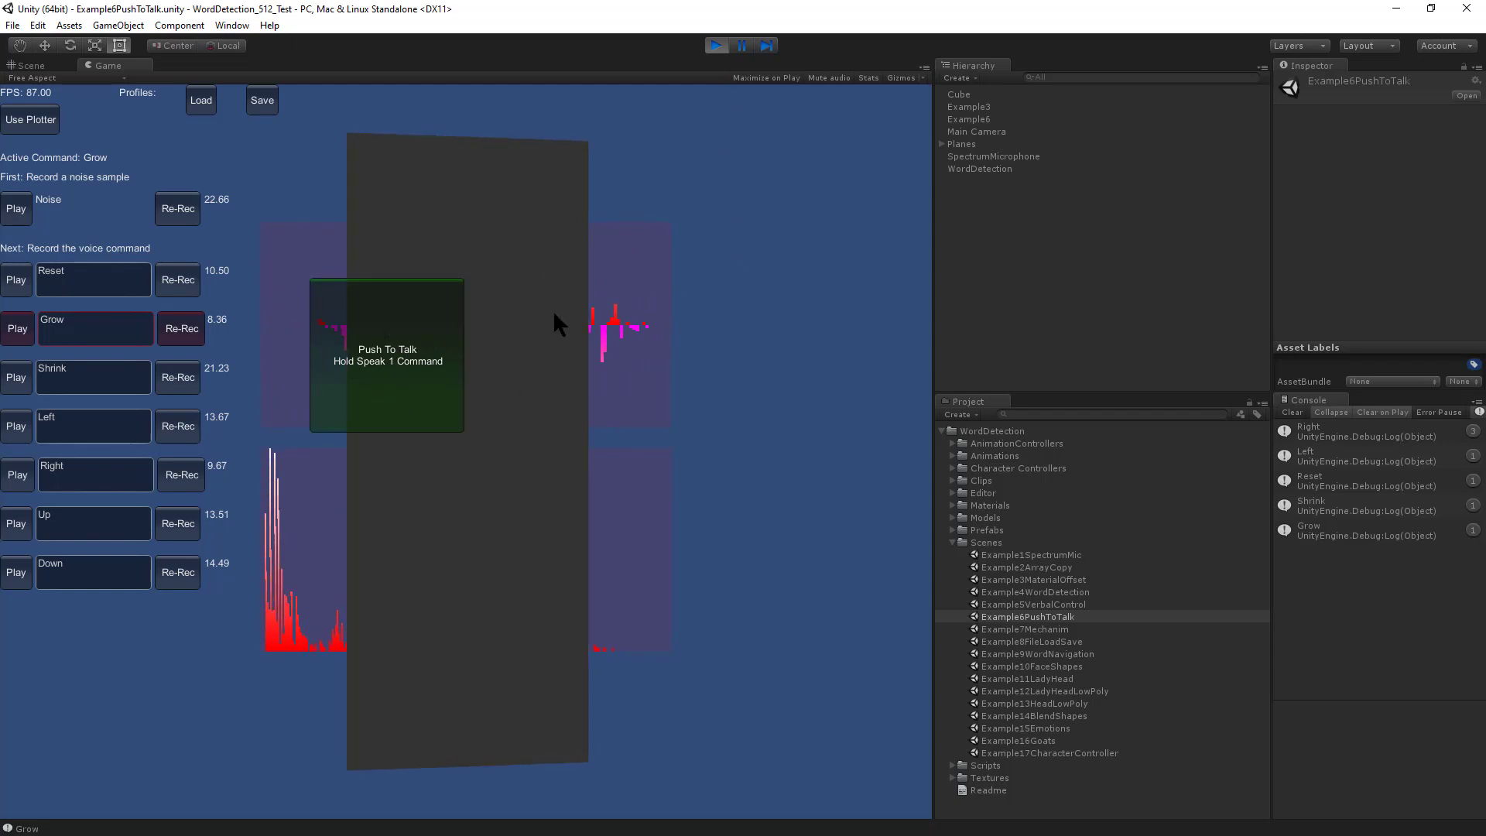
Step: Stop the push-to-talk scene and play Example7Mechanim on the Razer Kraken microphone
{"action": "left_click", "coordinate": [716, 48]}
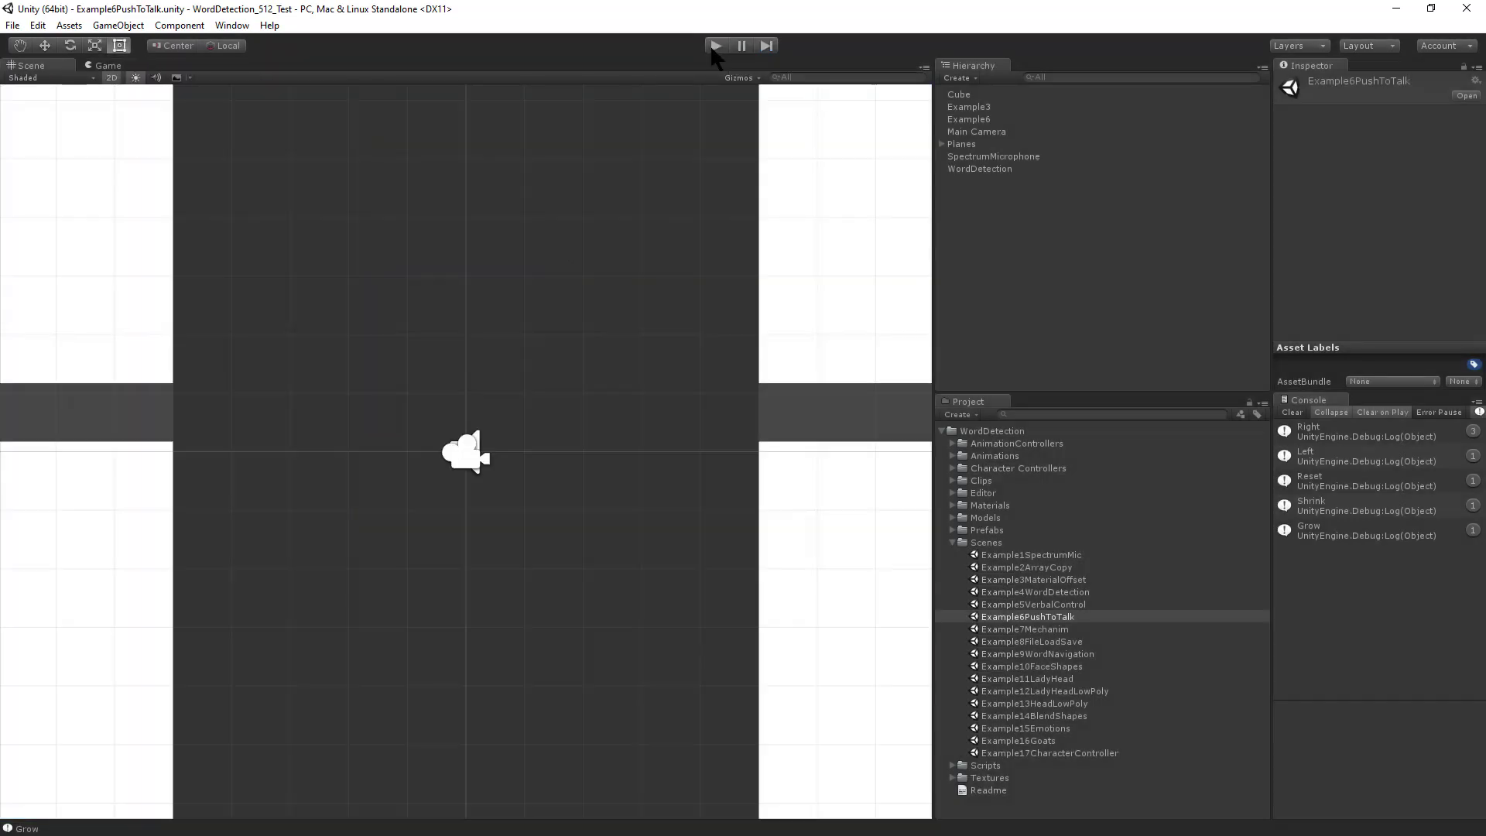
{"action": "double_click", "coordinate": [1062, 629]}
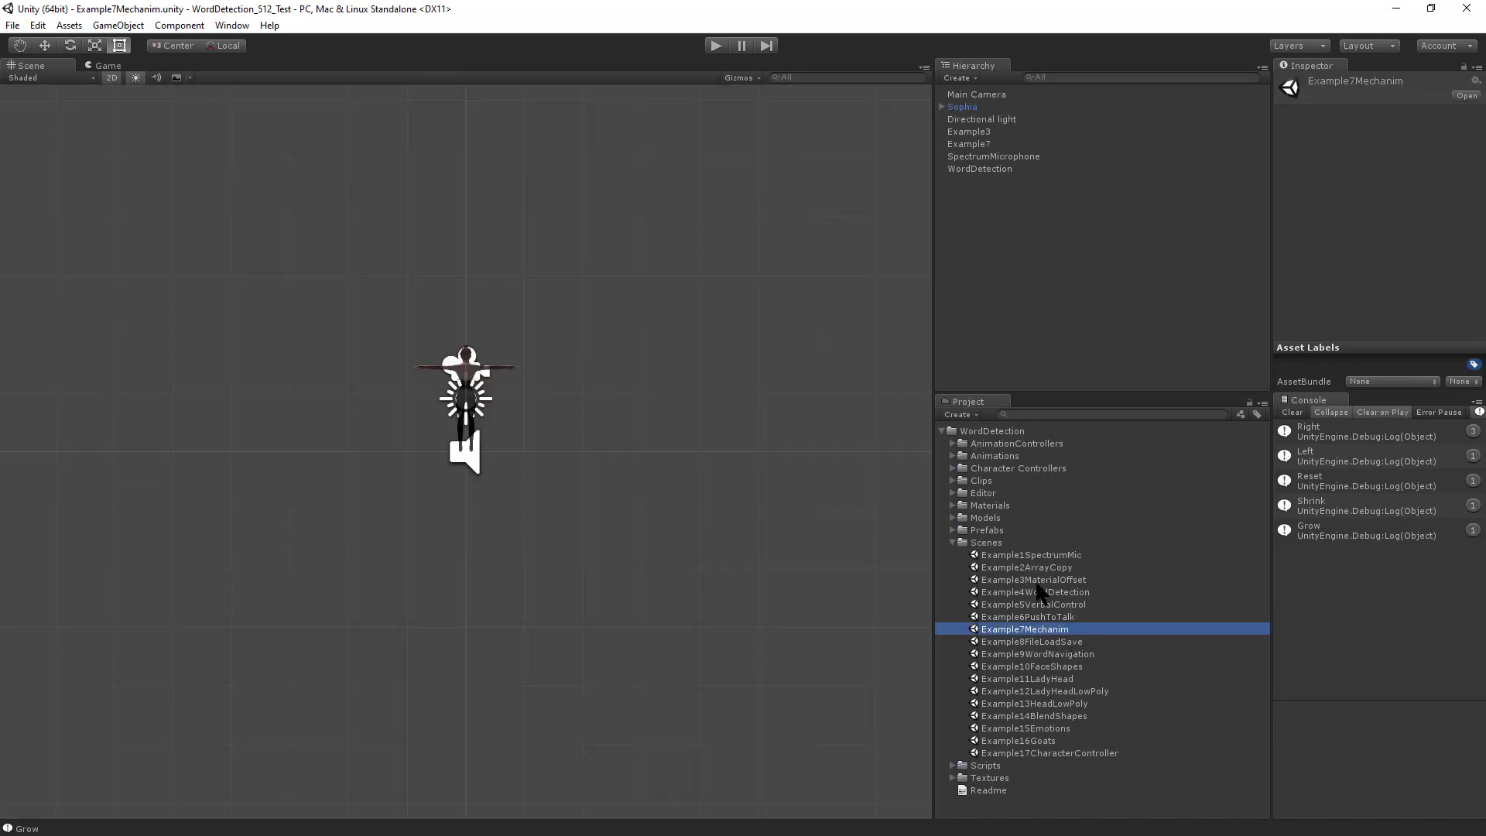
{"action": "left_click", "coordinate": [715, 46]}
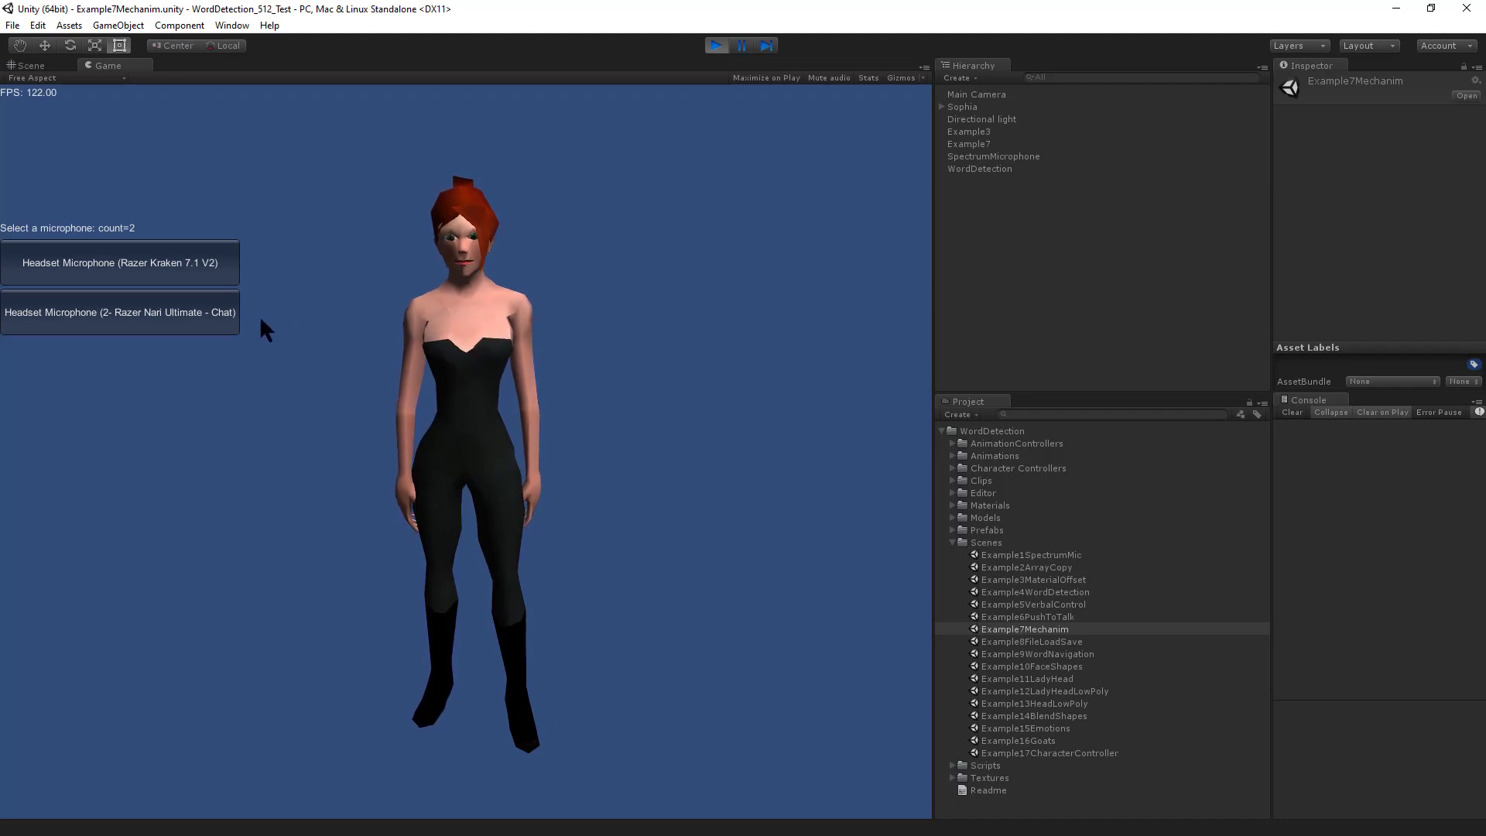
{"action": "left_click", "coordinate": [188, 270]}
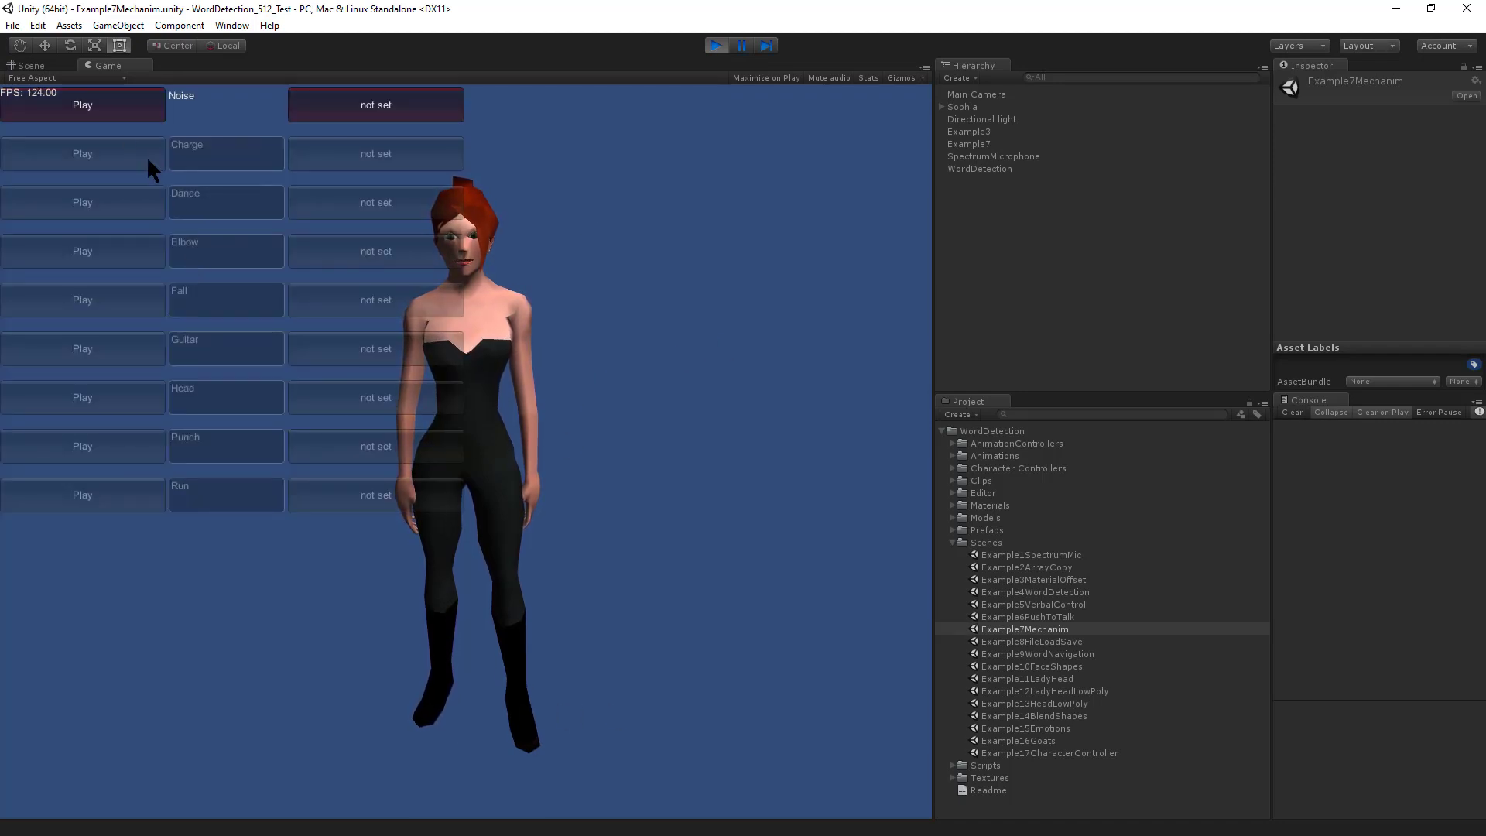
Step: Record the noise sample and Charge, Dance, Elbow, Fall, Guitar, Head, Punch, Run words
{"action": "left_click", "coordinate": [352, 108]}
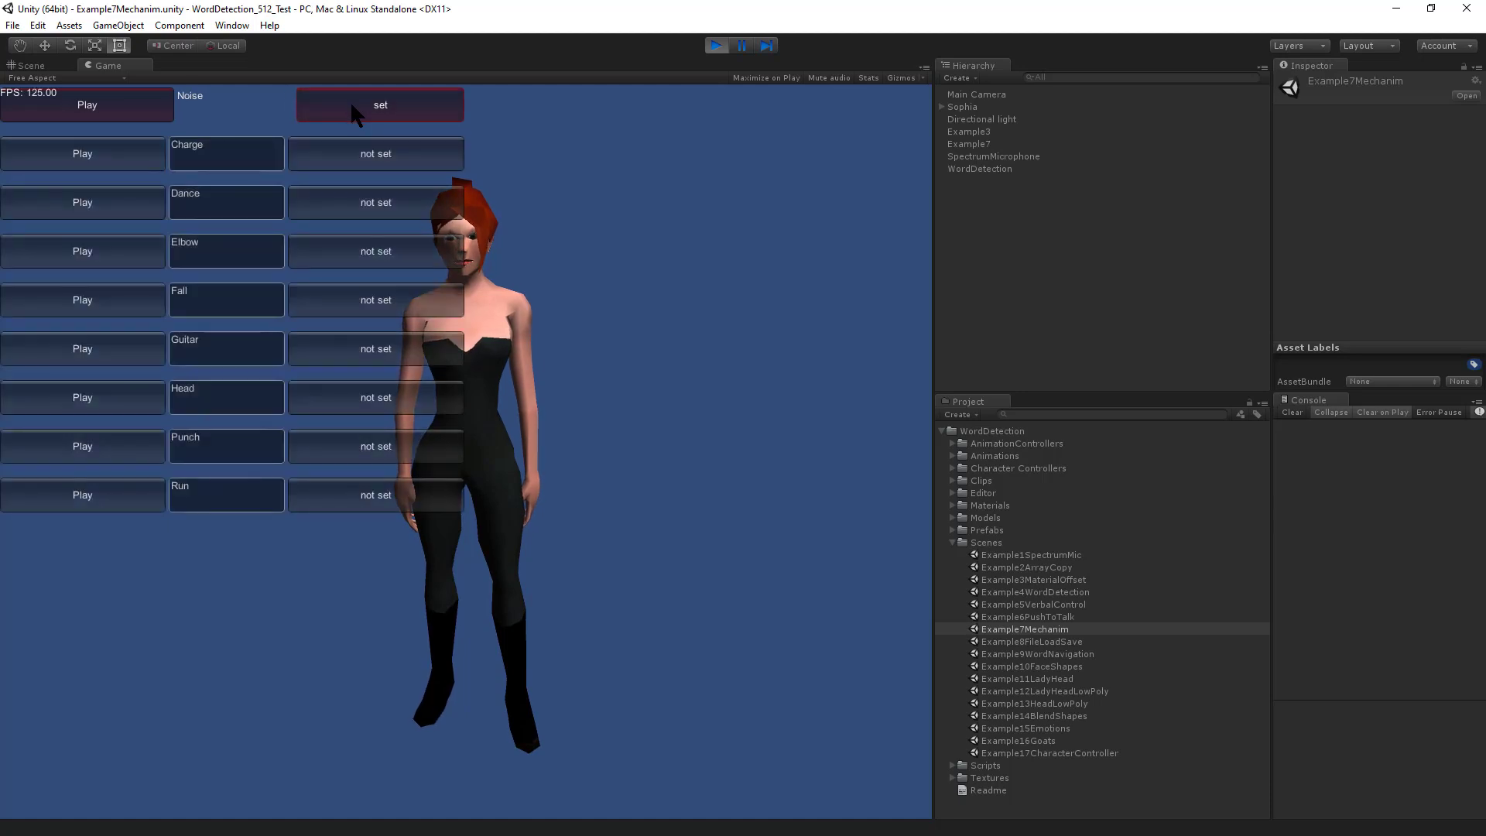
{"action": "left_click", "coordinate": [352, 159]}
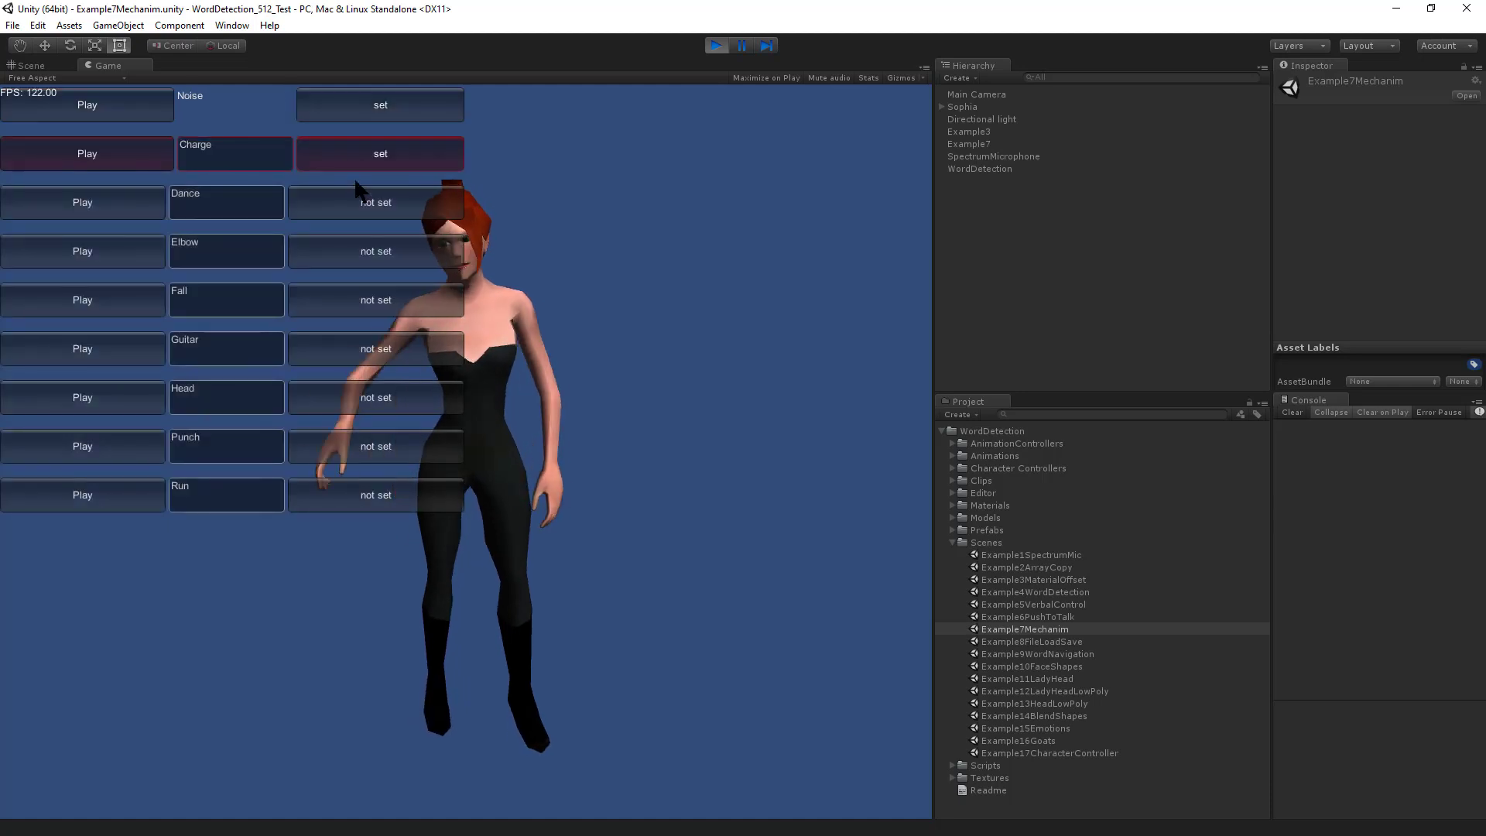
{"action": "left_click", "coordinate": [360, 204]}
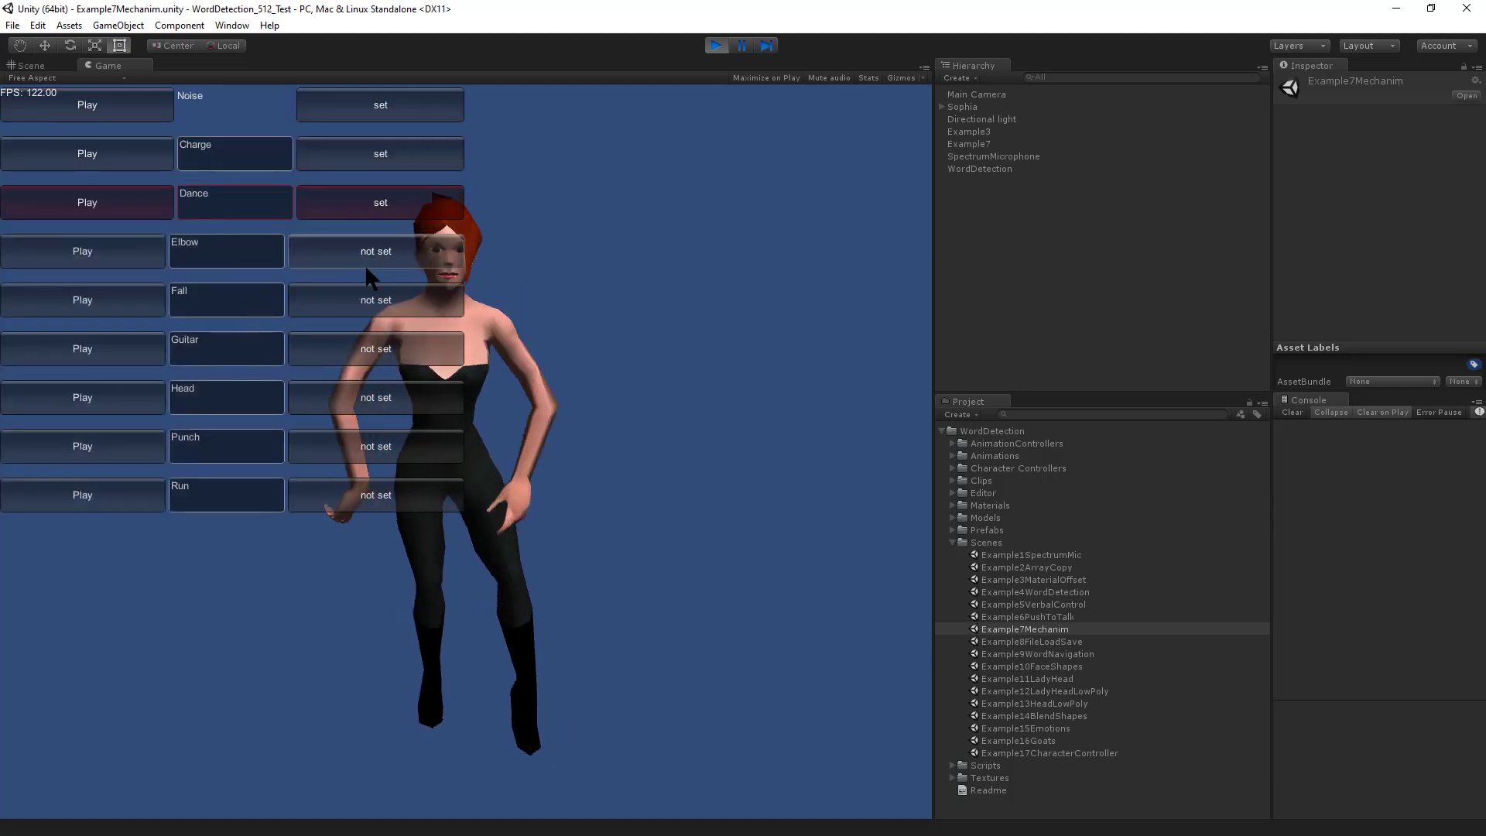
{"action": "left_click", "coordinate": [365, 261]}
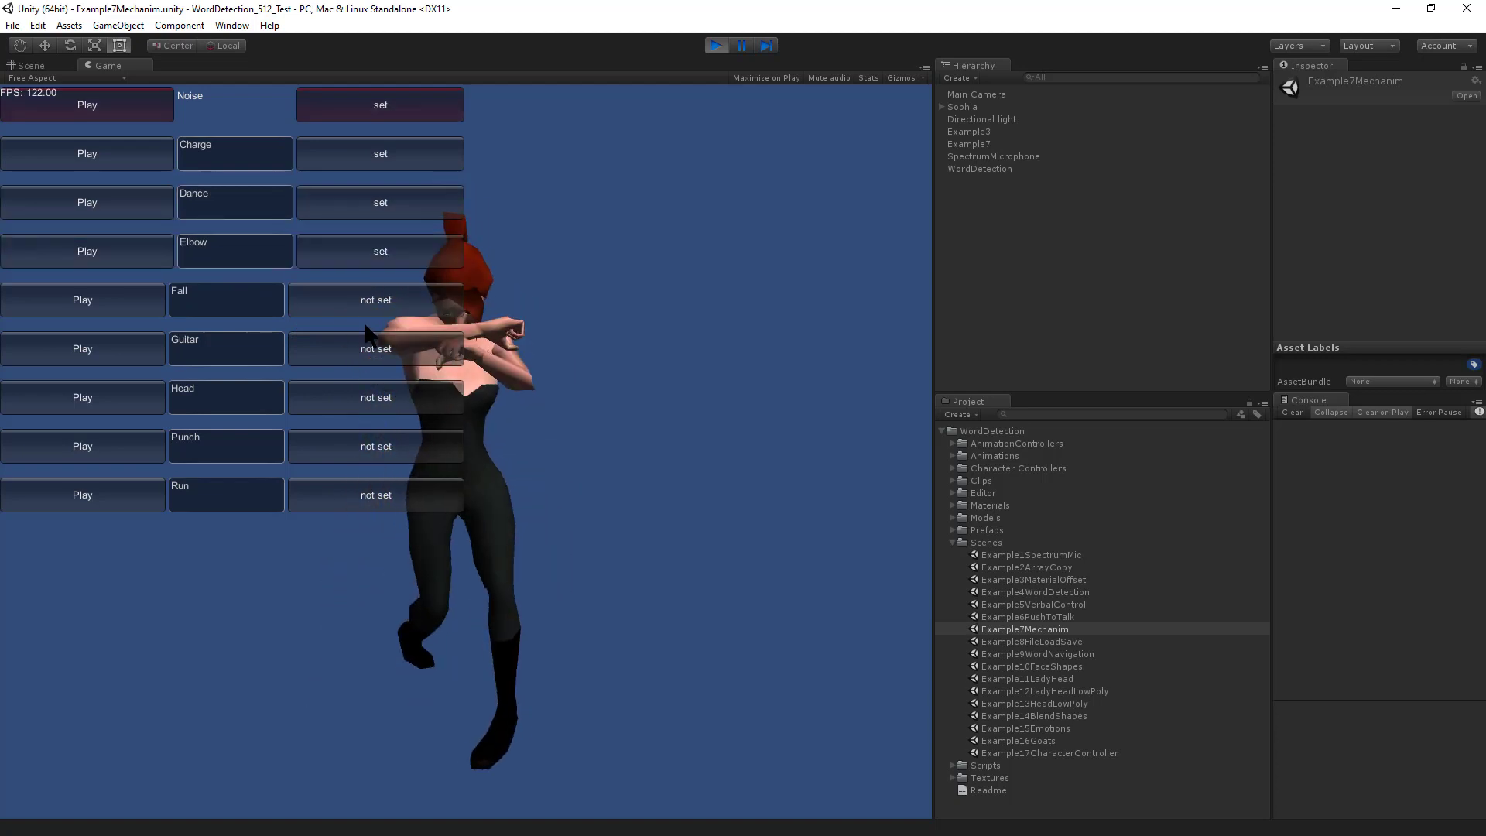
{"action": "left_click", "coordinate": [366, 315]}
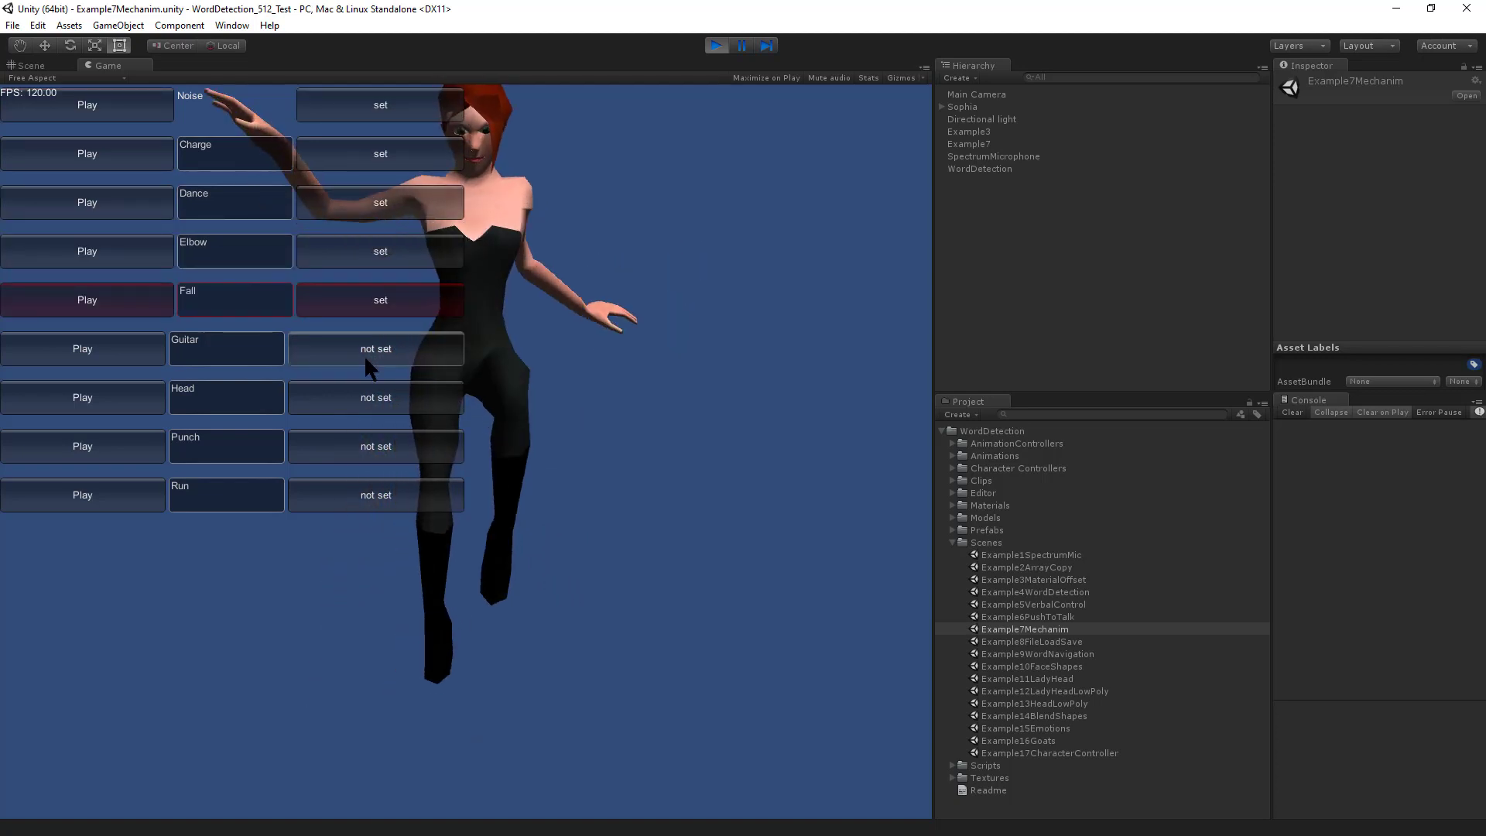
{"action": "left_click", "coordinate": [365, 353]}
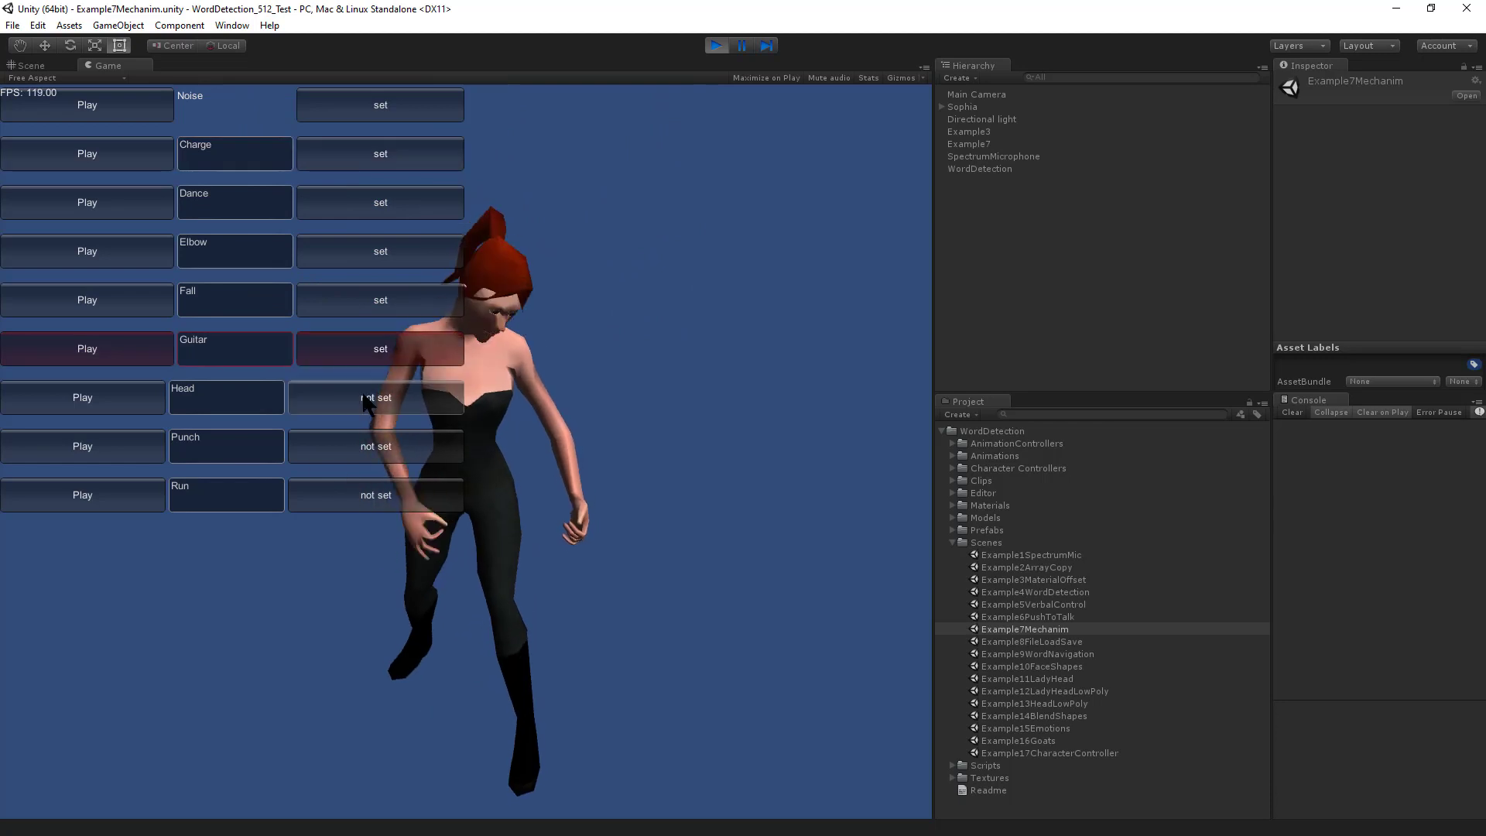
{"action": "left_click", "coordinate": [366, 410]}
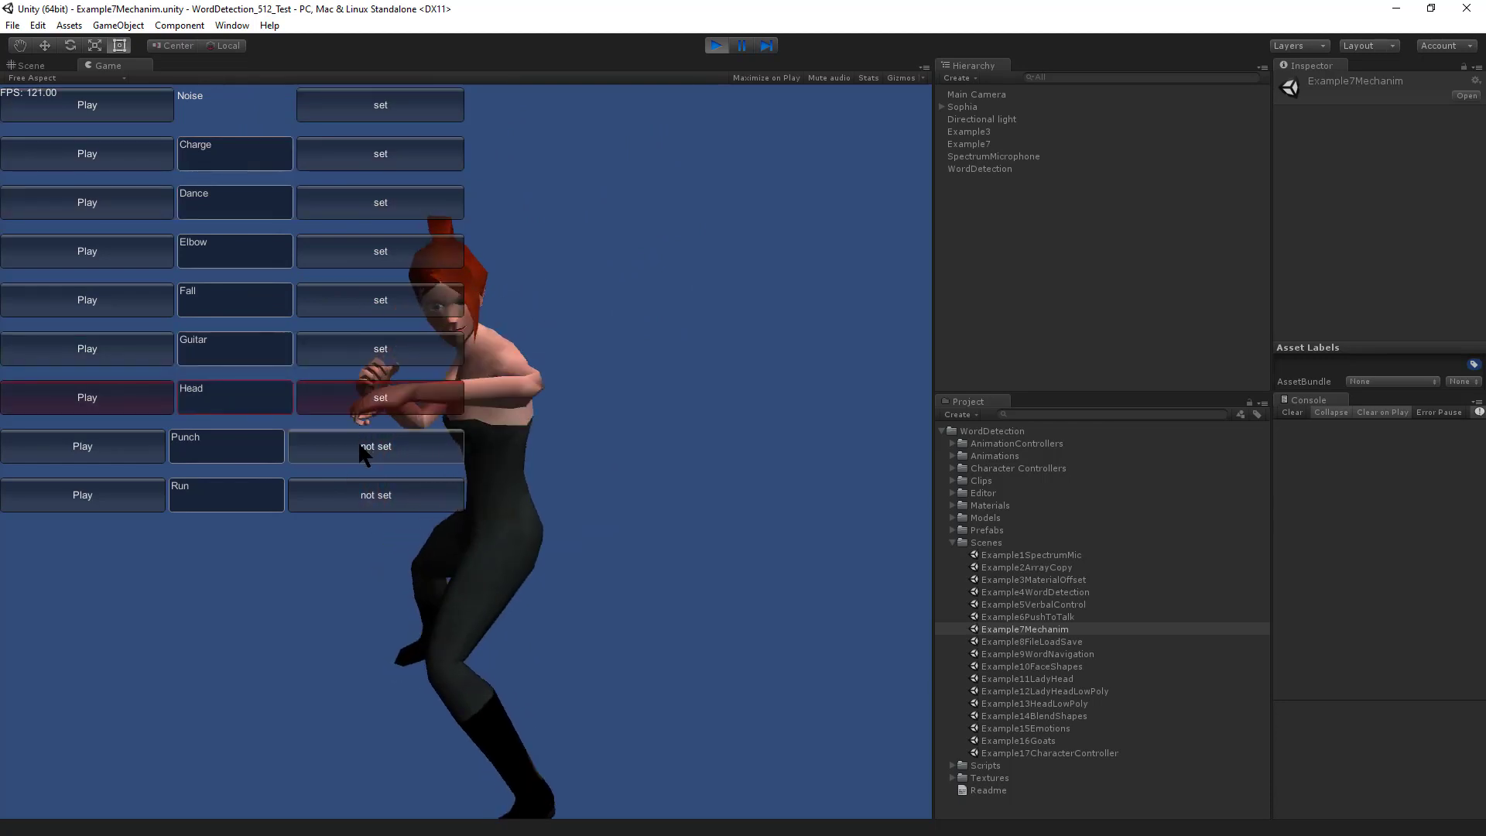
{"action": "left_click", "coordinate": [357, 447]}
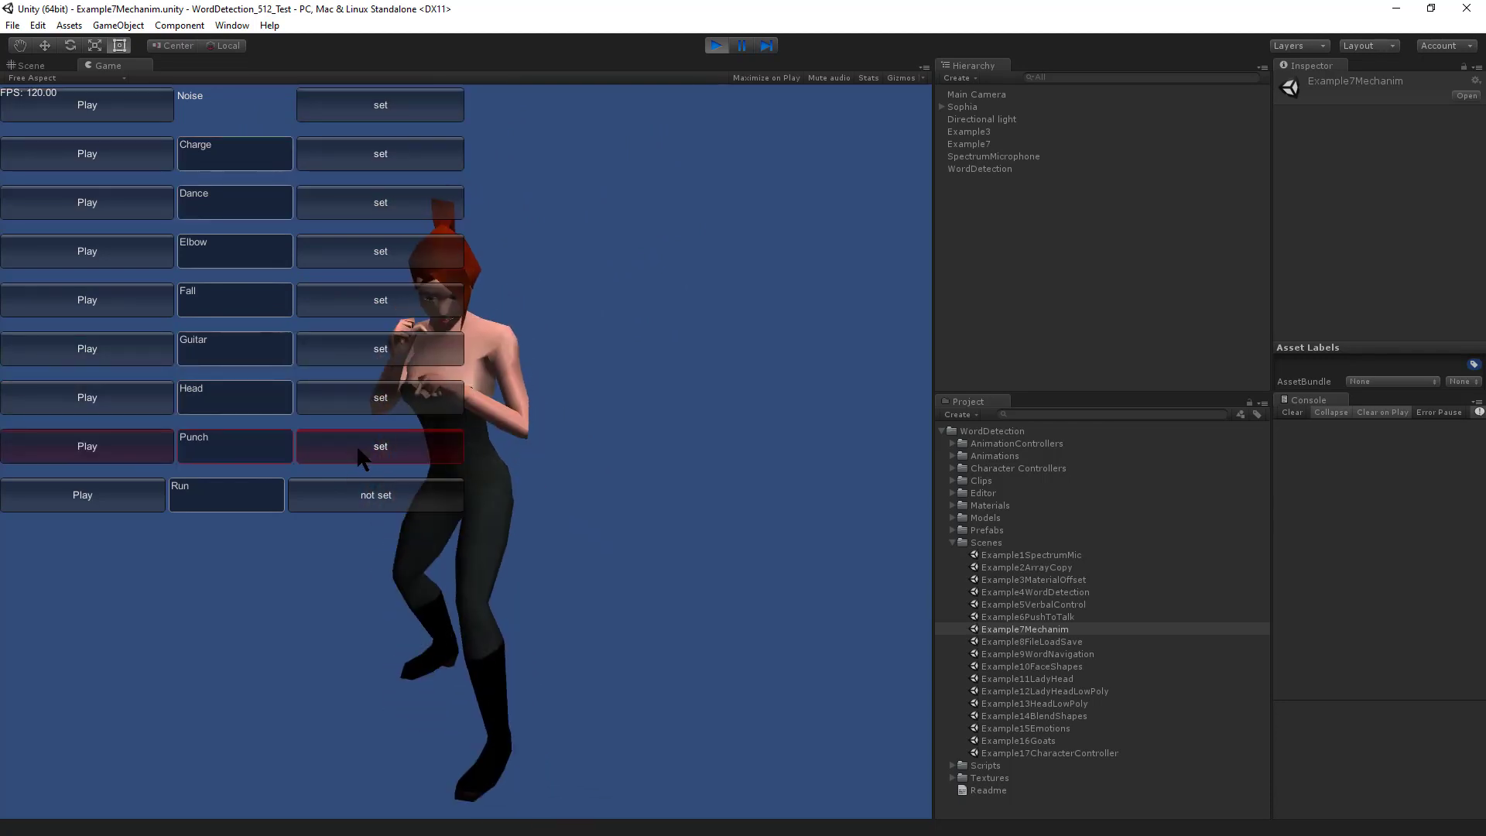
{"action": "left_click", "coordinate": [364, 498]}
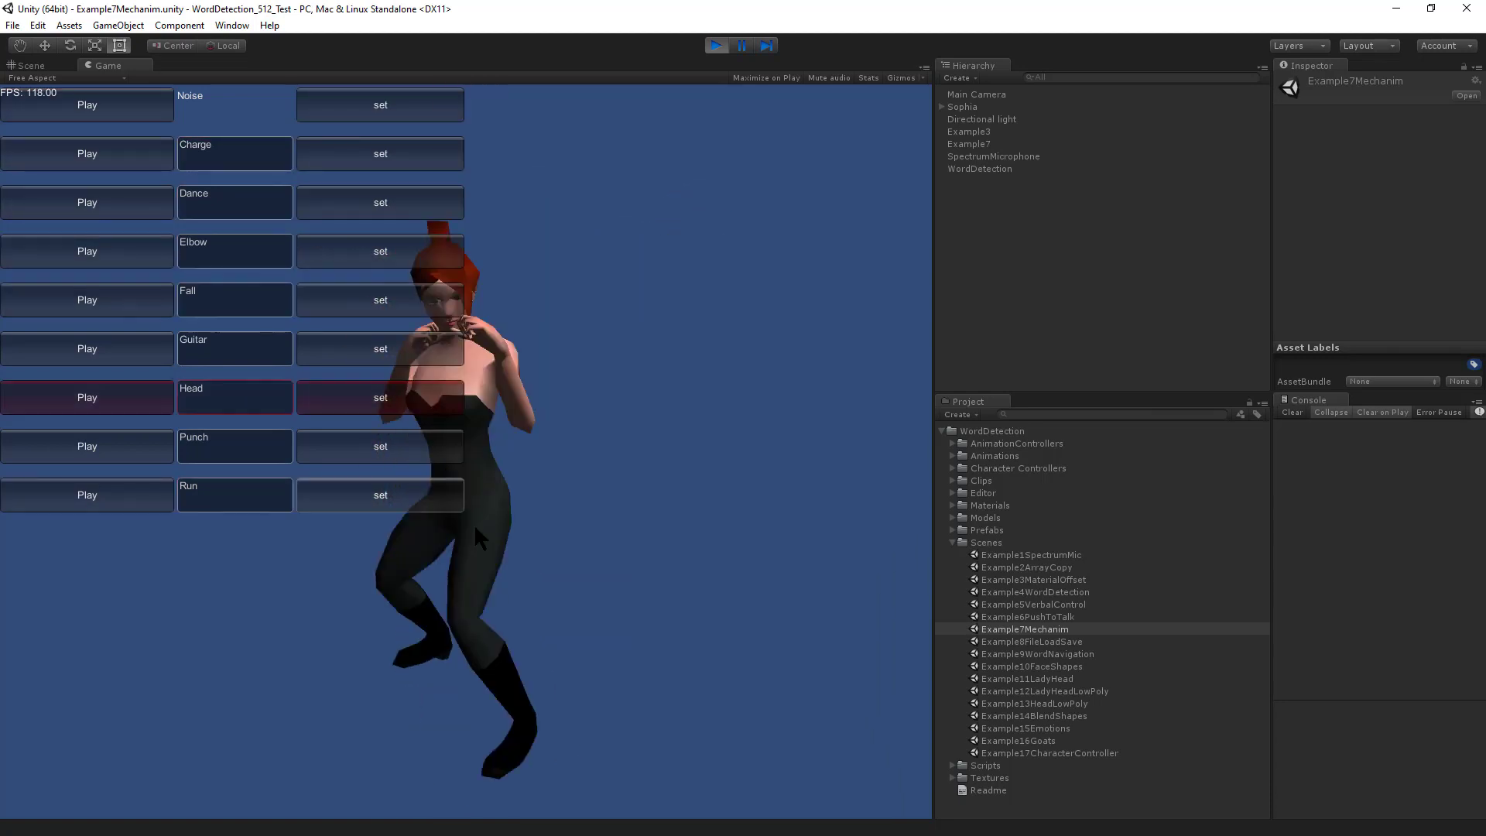
Step: Run Example8FileLoadSave with the headset mic, record Noise, Reset and Grow, and replay the noise
{"action": "left_click", "coordinate": [712, 48]}
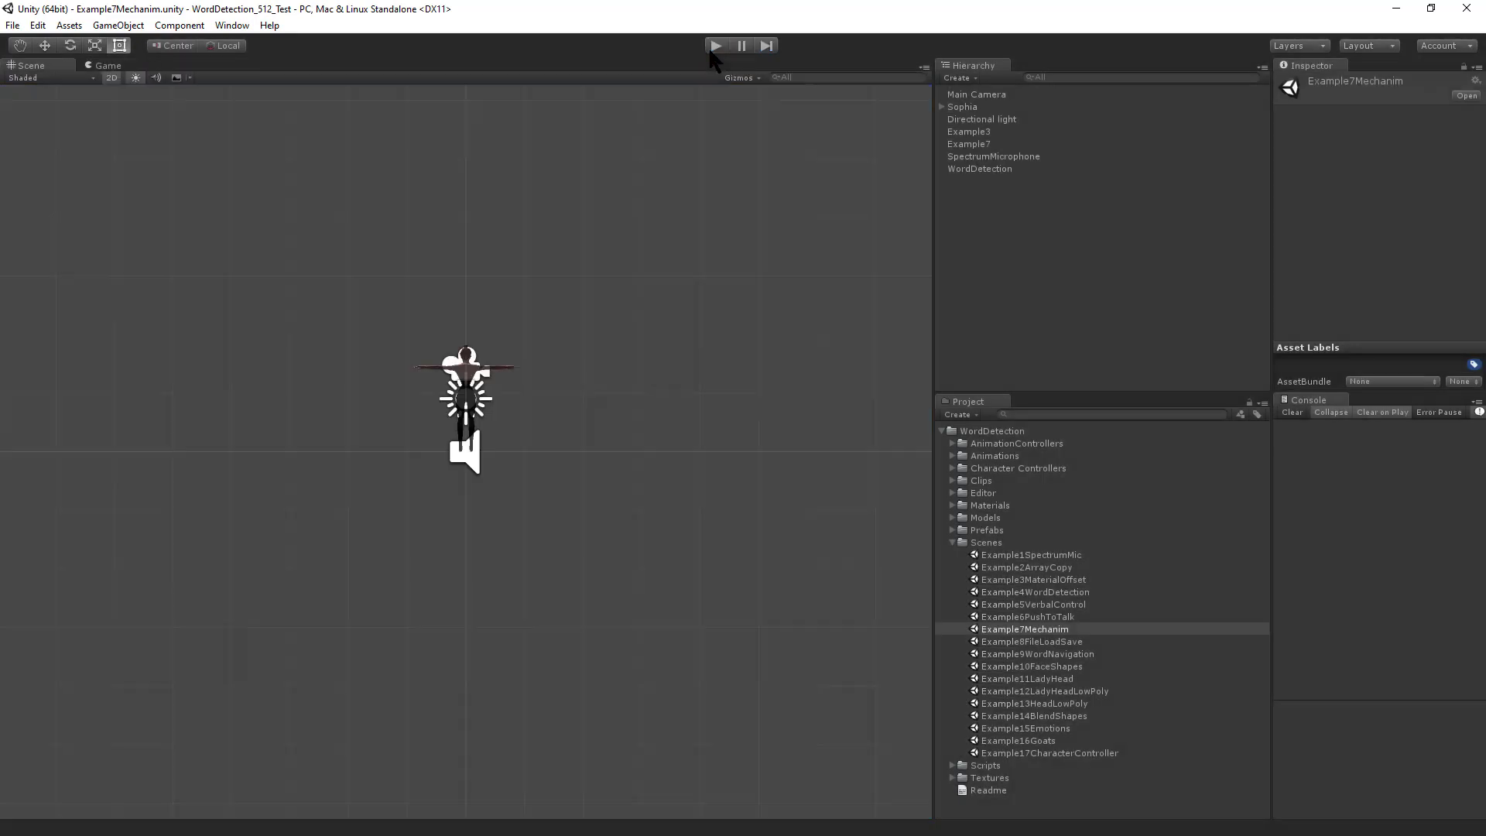
{"action": "double_click", "coordinate": [1061, 646]}
{"action": "left_click", "coordinate": [718, 47]}
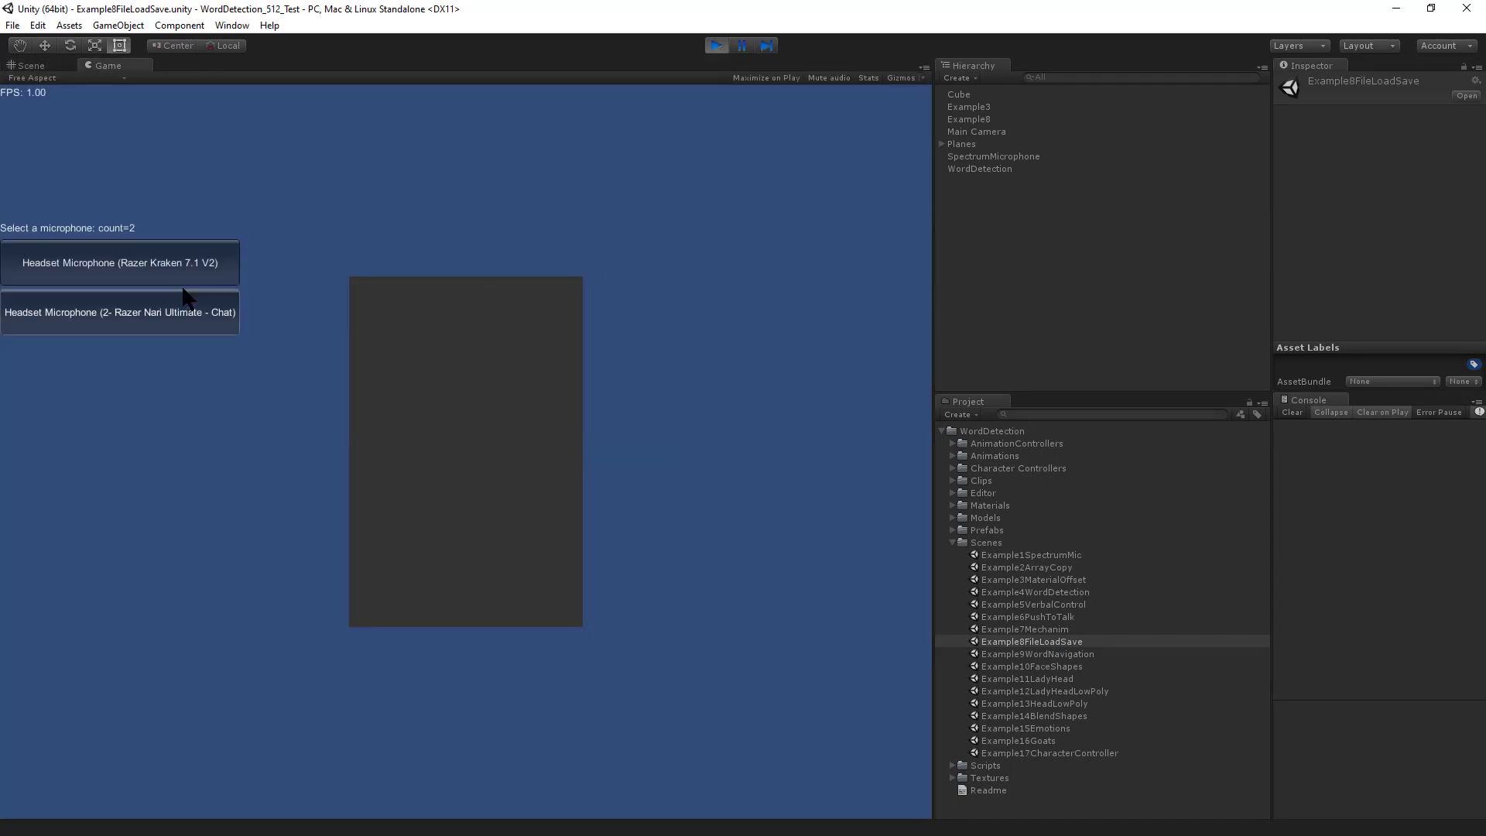
{"action": "left_click", "coordinate": [159, 254]}
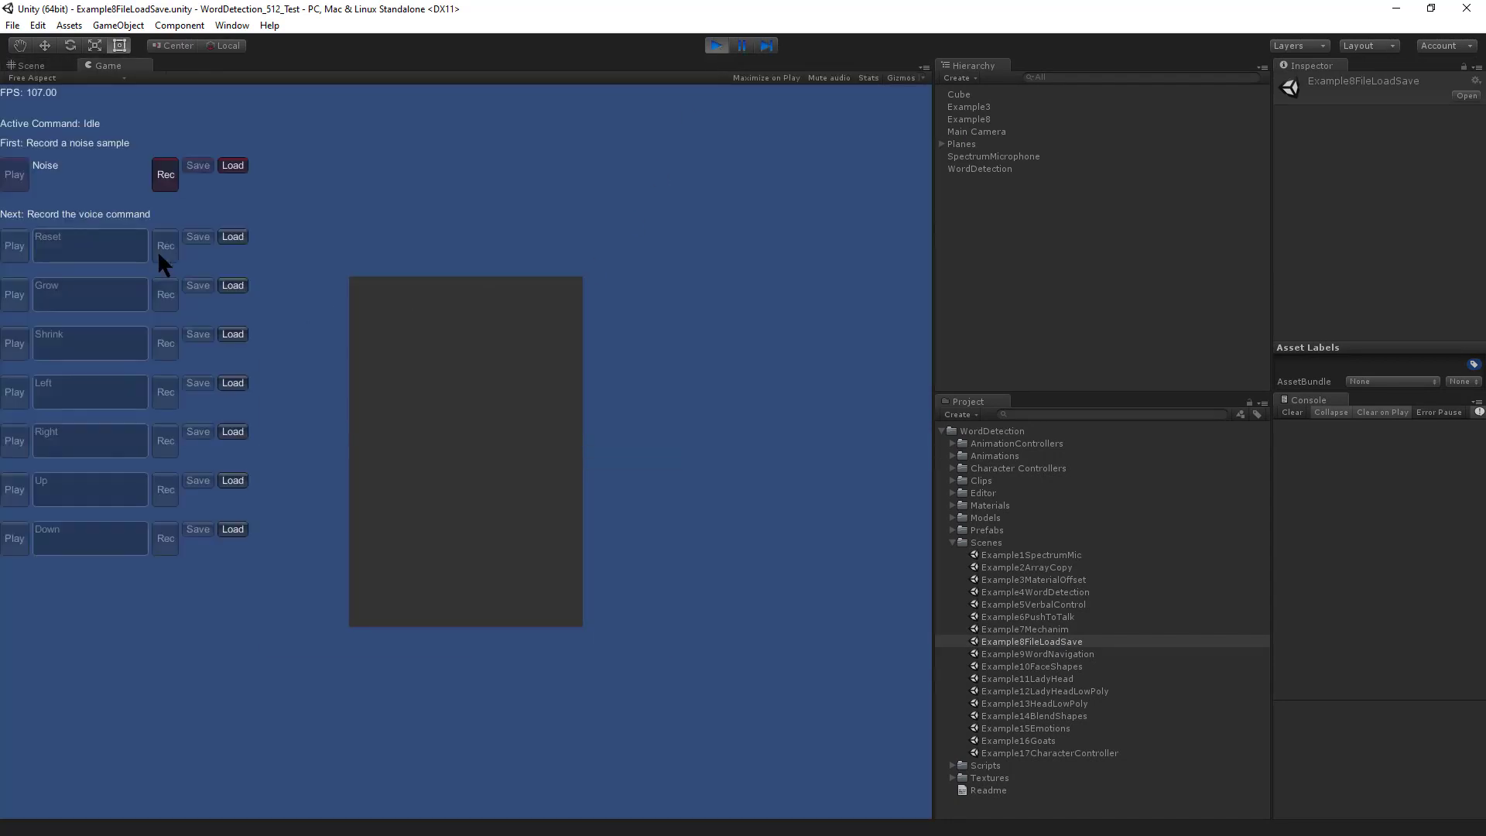
{"action": "left_click", "coordinate": [166, 178]}
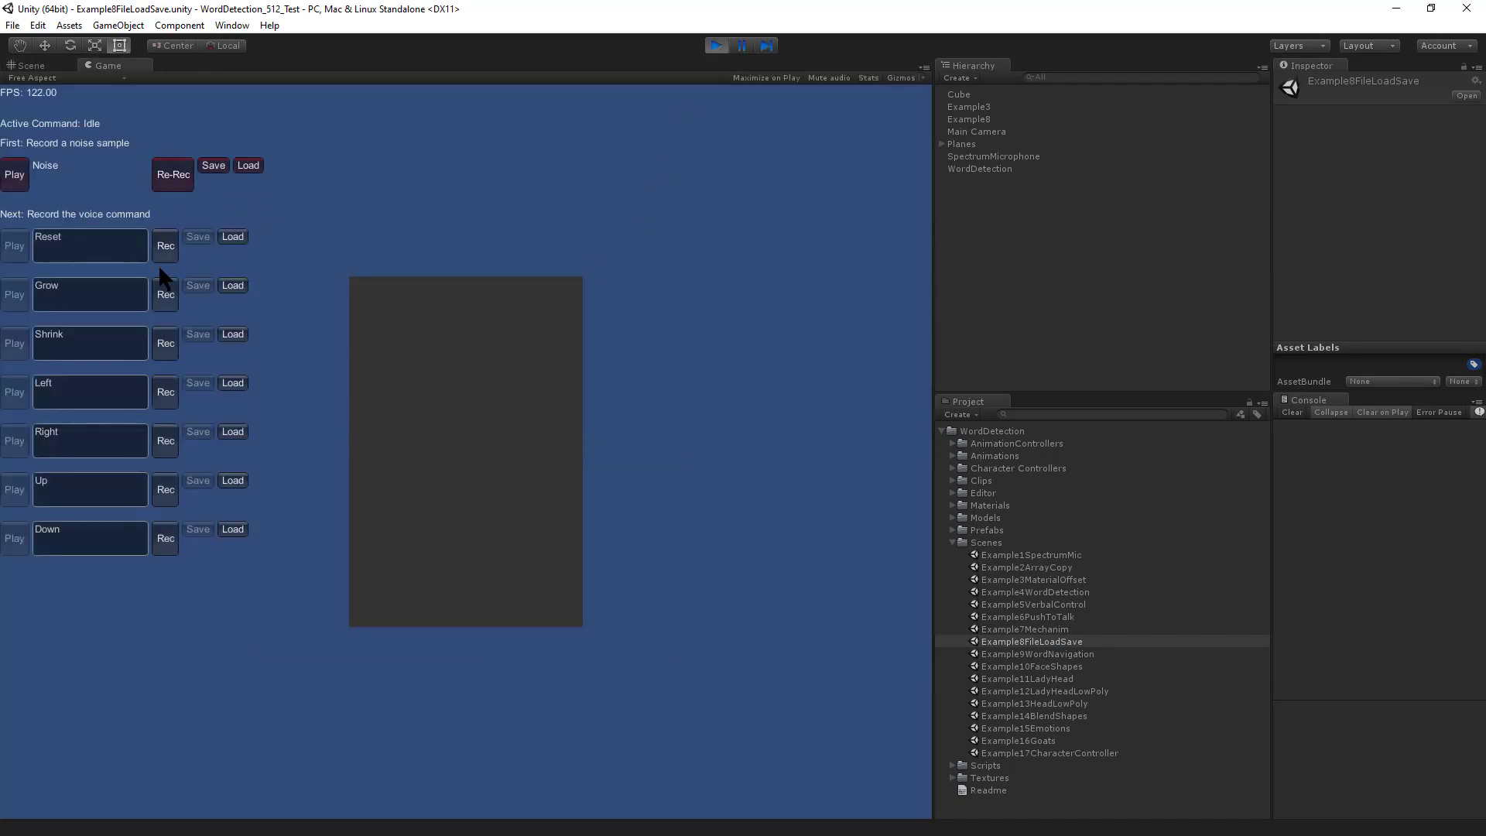
{"action": "left_click", "coordinate": [162, 255]}
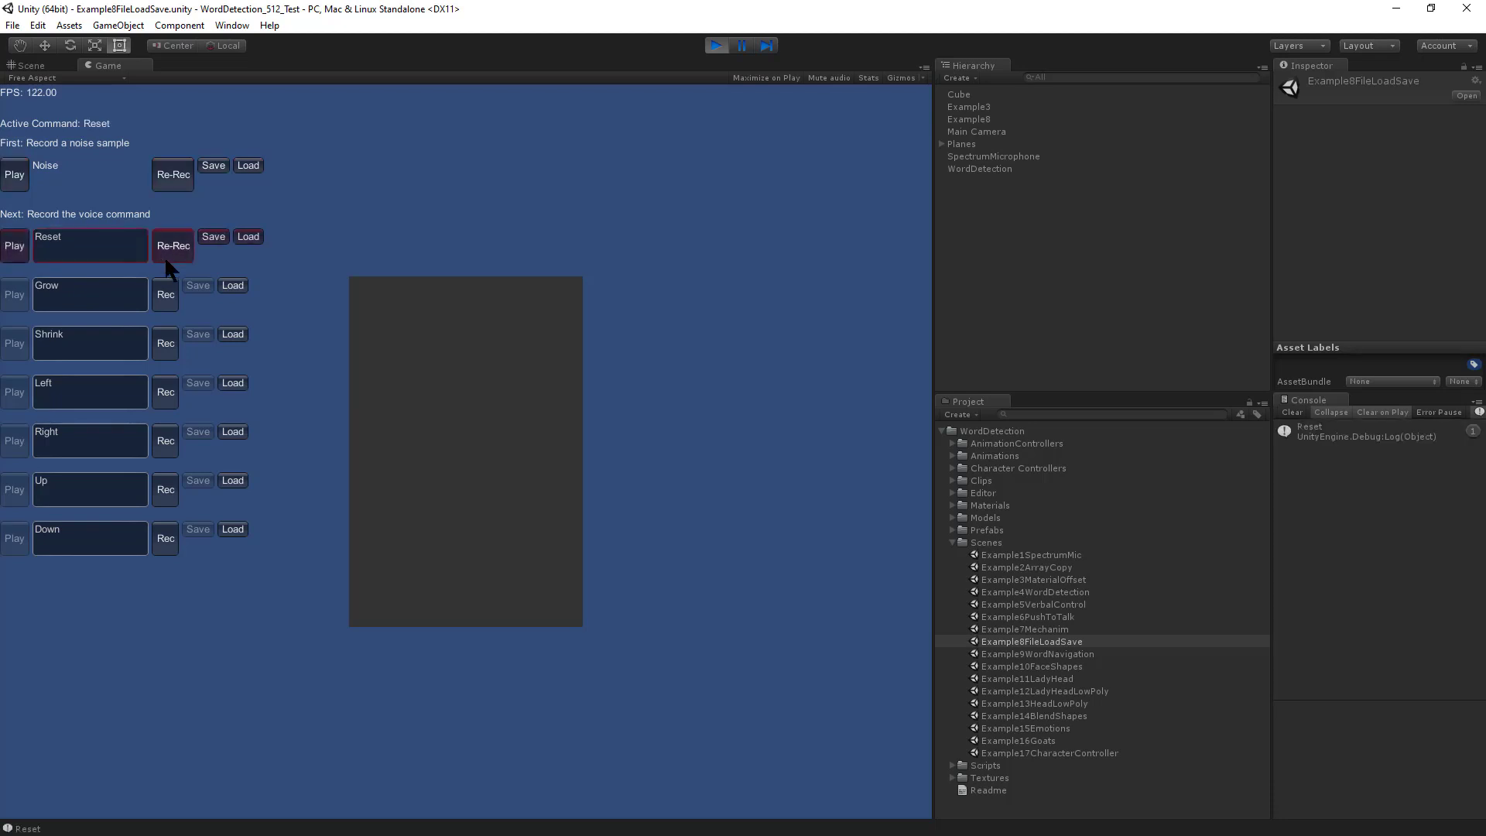
{"action": "left_click", "coordinate": [164, 297]}
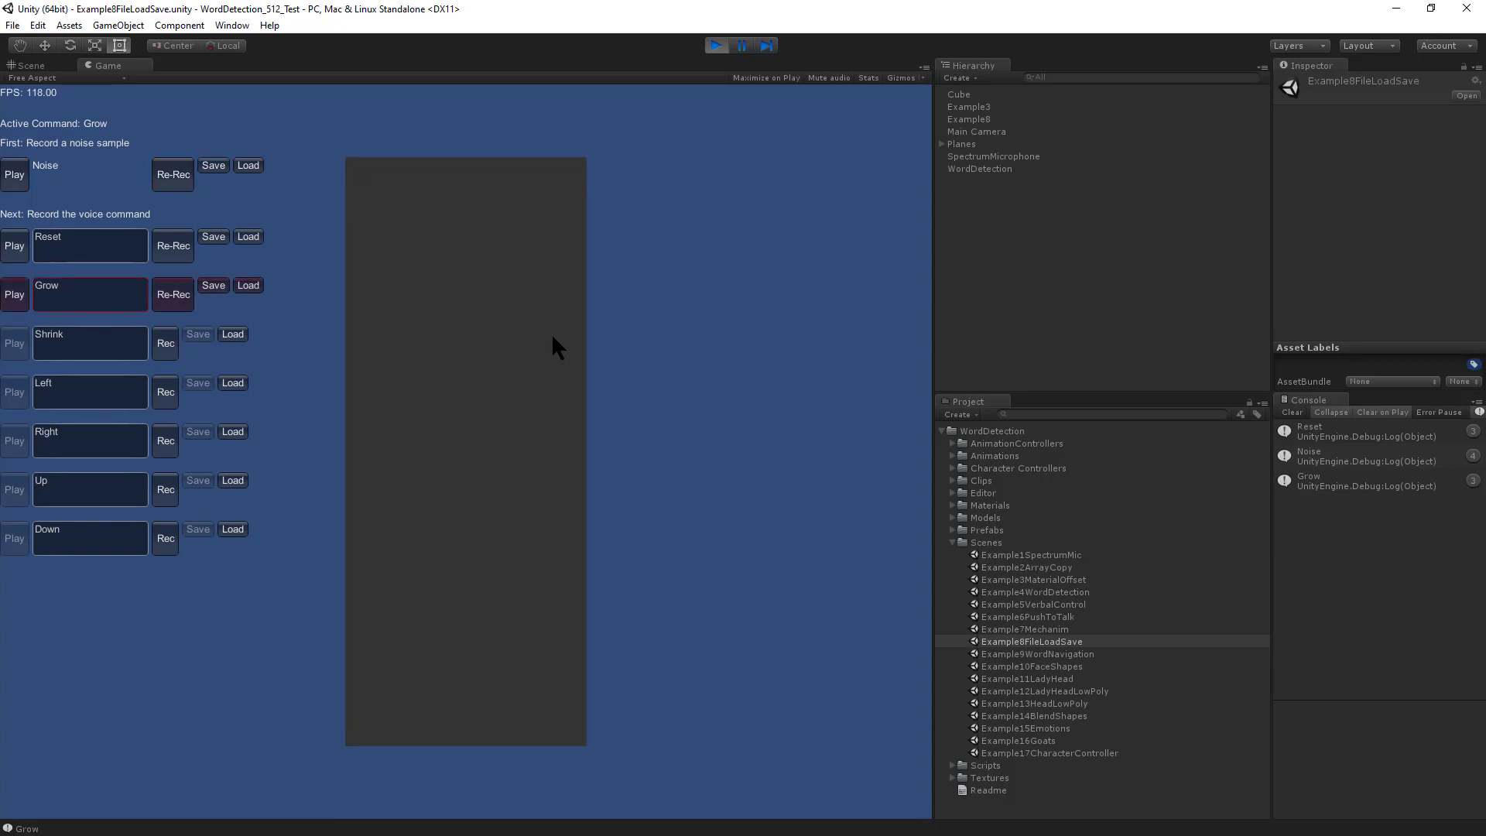
{"action": "left_click", "coordinate": [172, 180]}
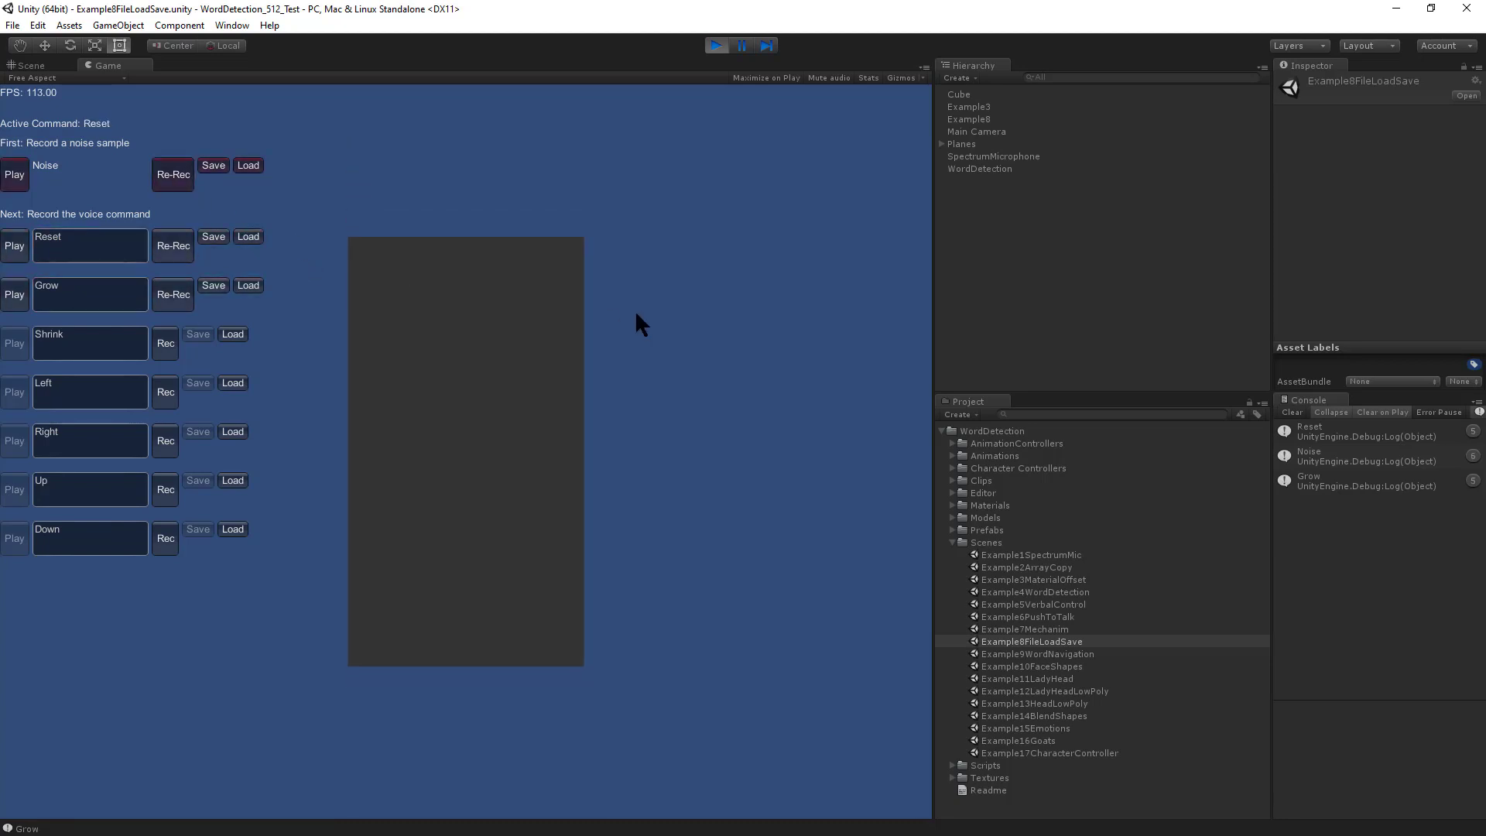
Step: Try saving and loading the Reset profile, cancel both dialogs, then stop play mode
{"action": "left_click", "coordinate": [210, 239]}
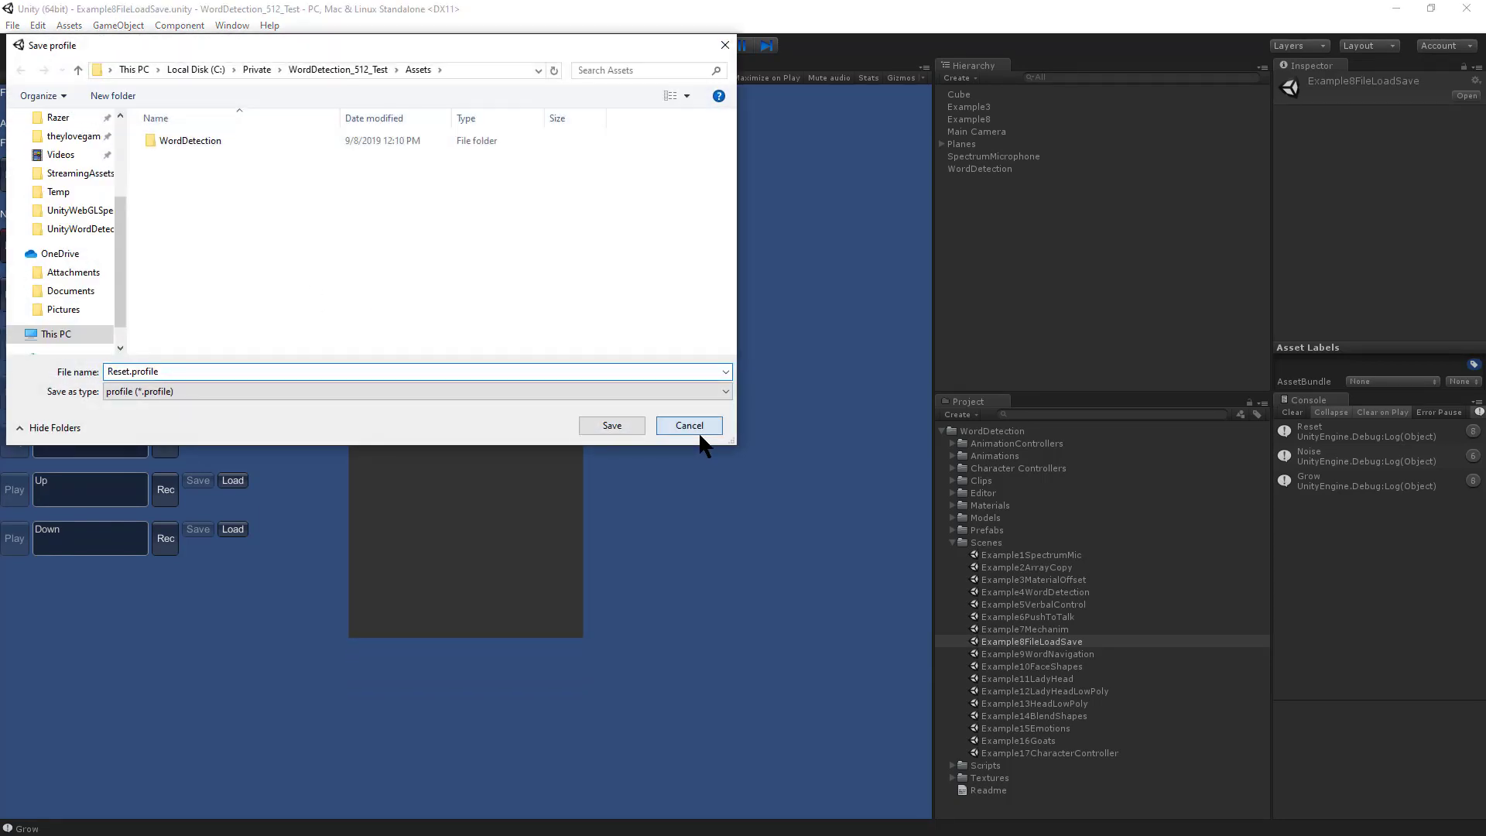
{"action": "left_click", "coordinate": [699, 432]}
{"action": "left_click", "coordinate": [242, 236]}
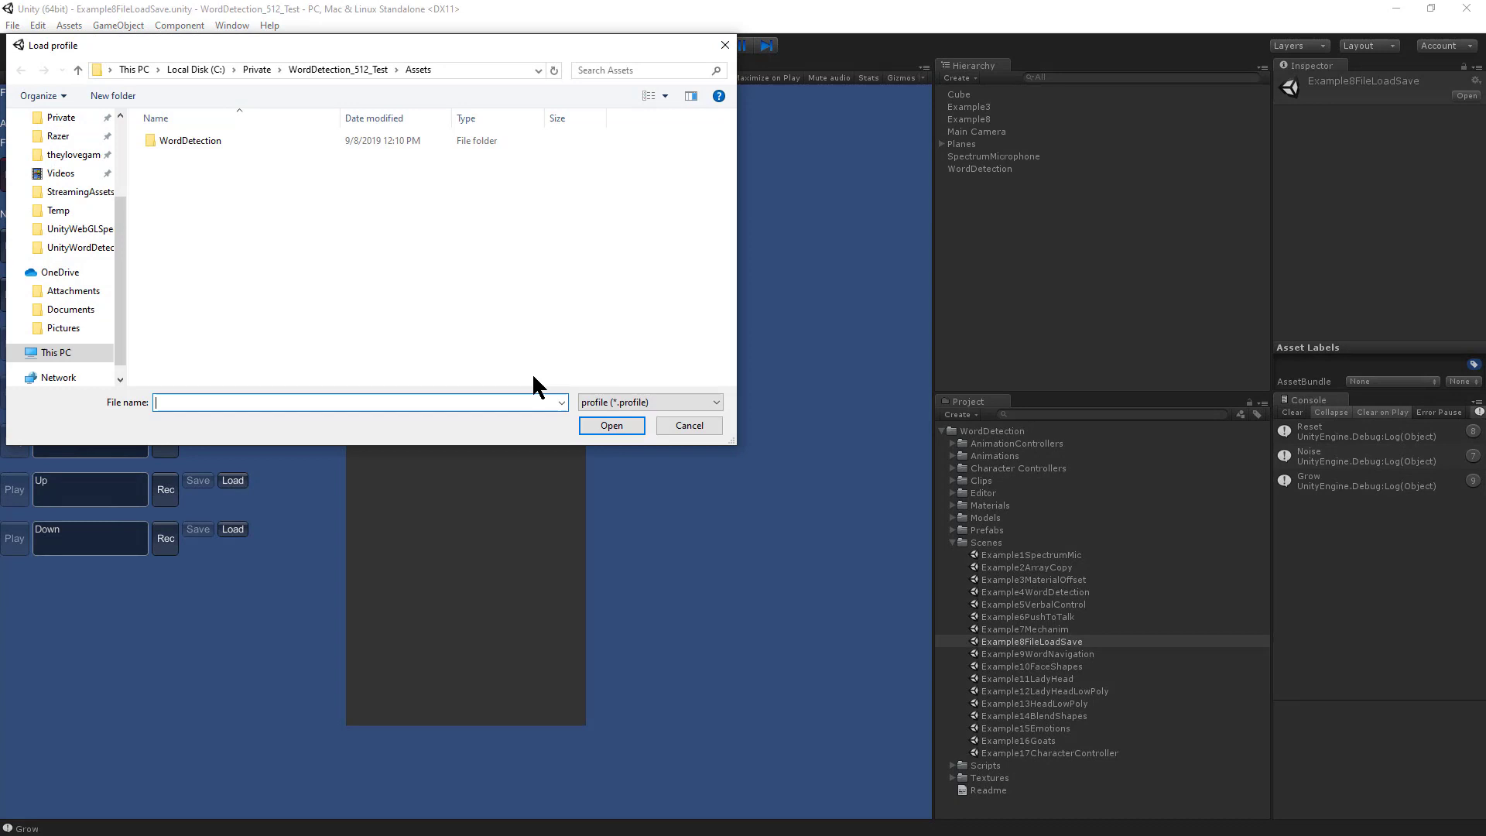
{"action": "left_click", "coordinate": [689, 425]}
{"action": "left_click", "coordinate": [713, 45]}
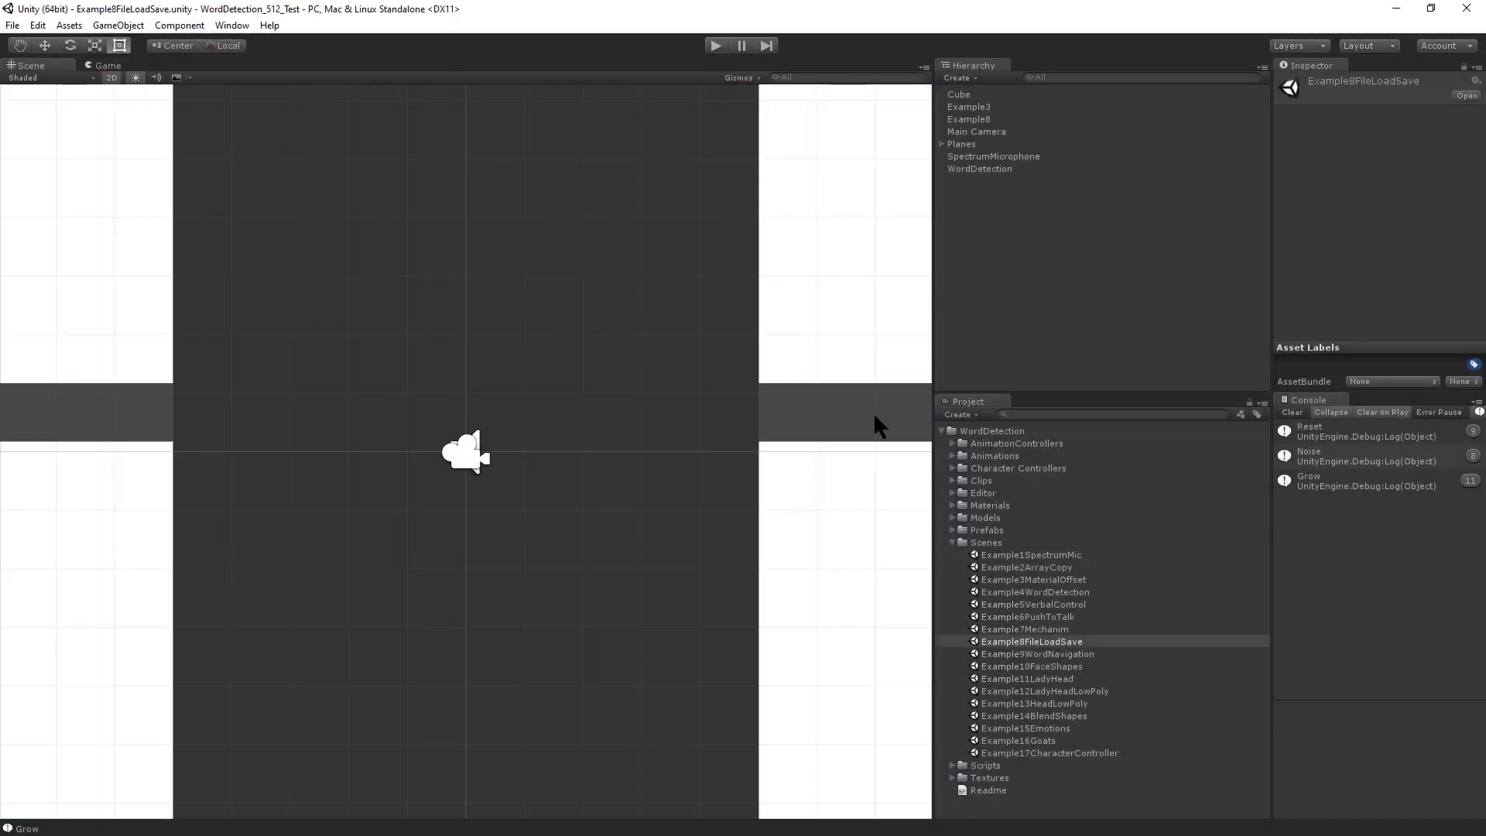
Step: Run Example9WordNavigation with the Razer Kraken mic and record the Noise and Back samples
{"action": "left_click", "coordinate": [1060, 655]}
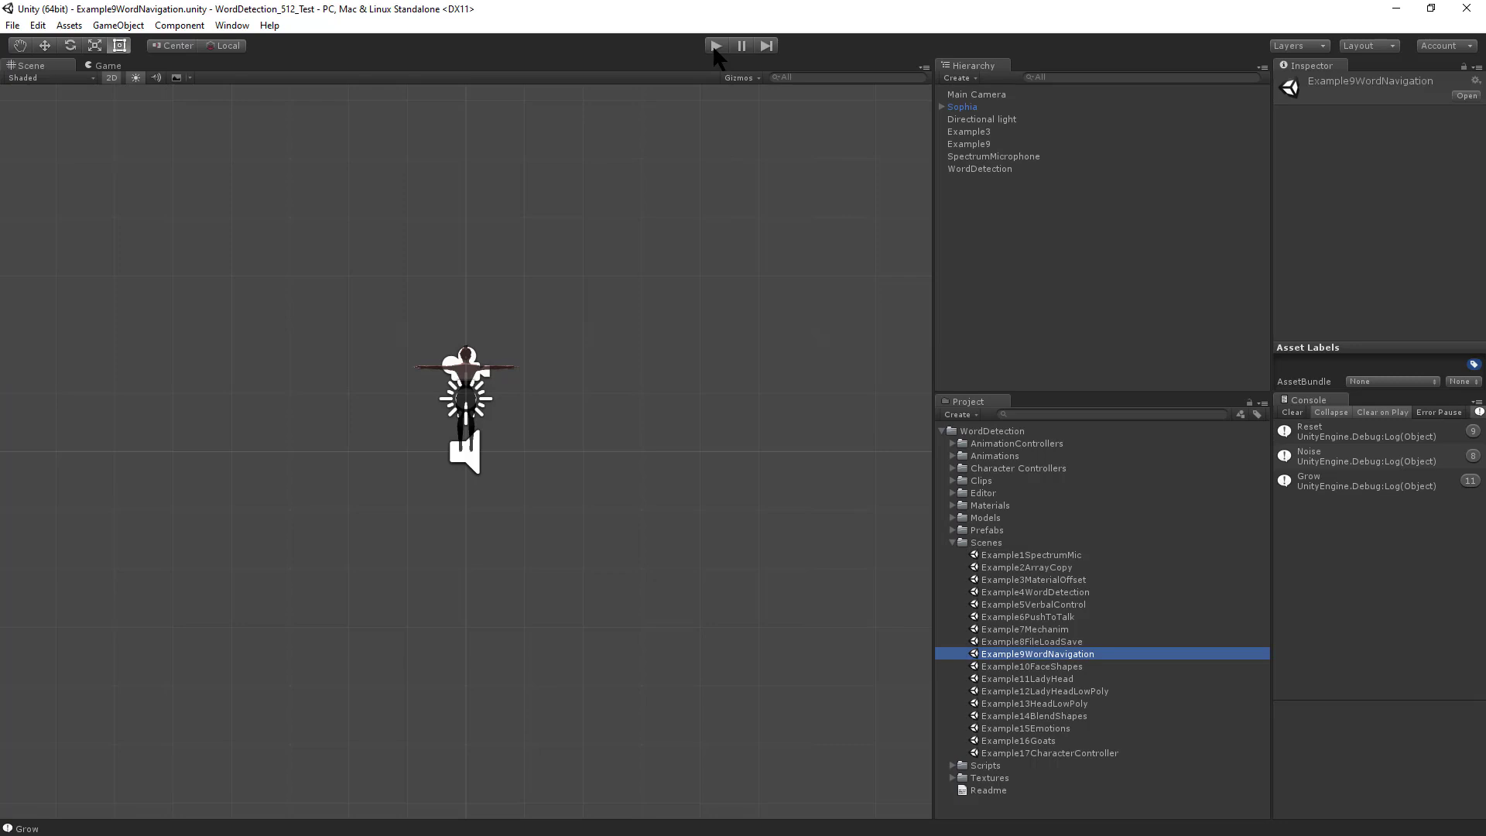
{"action": "left_click", "coordinate": [716, 46]}
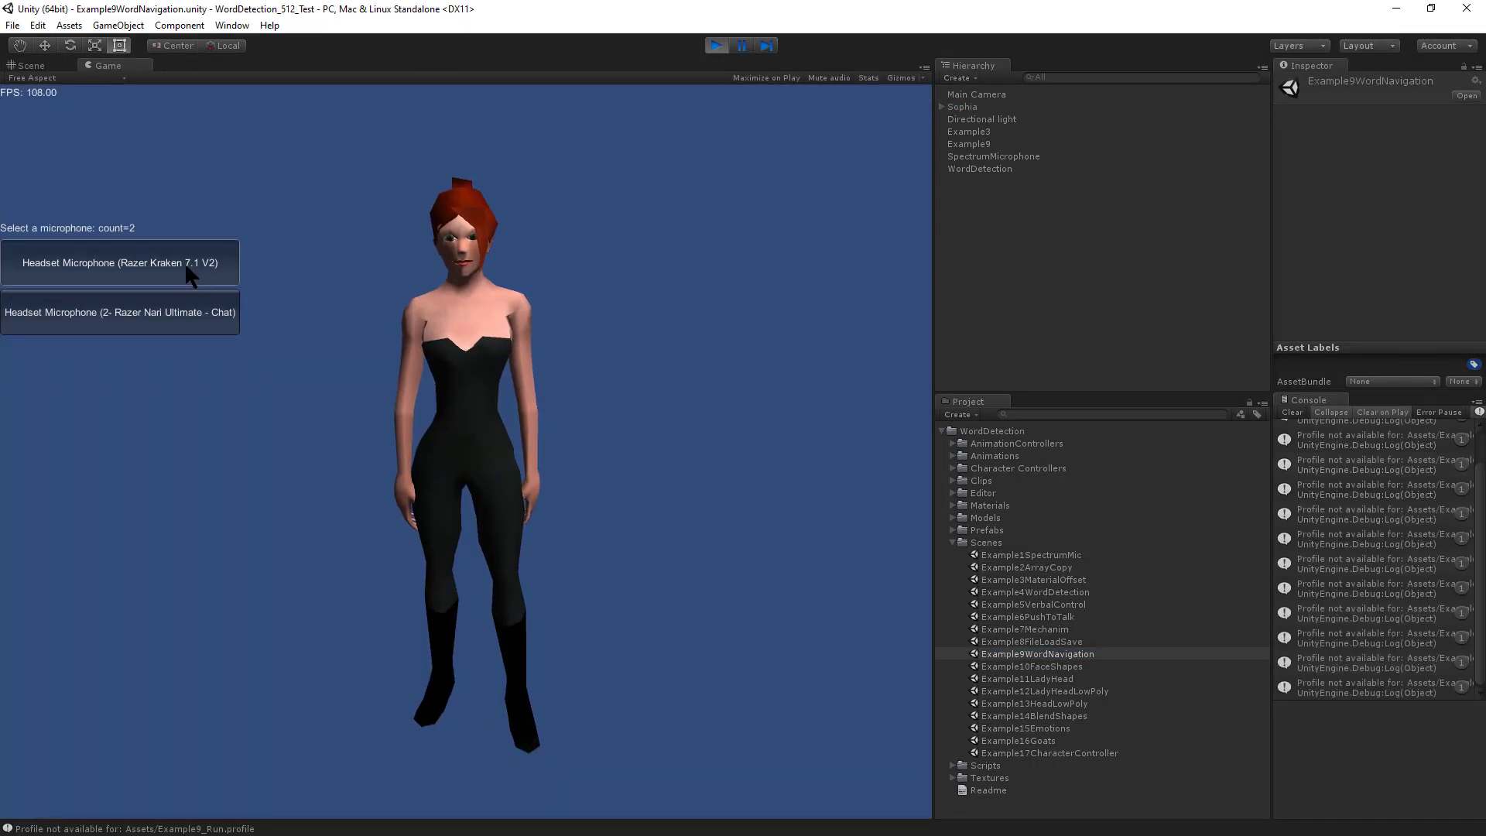
{"action": "left_click", "coordinate": [185, 264]}
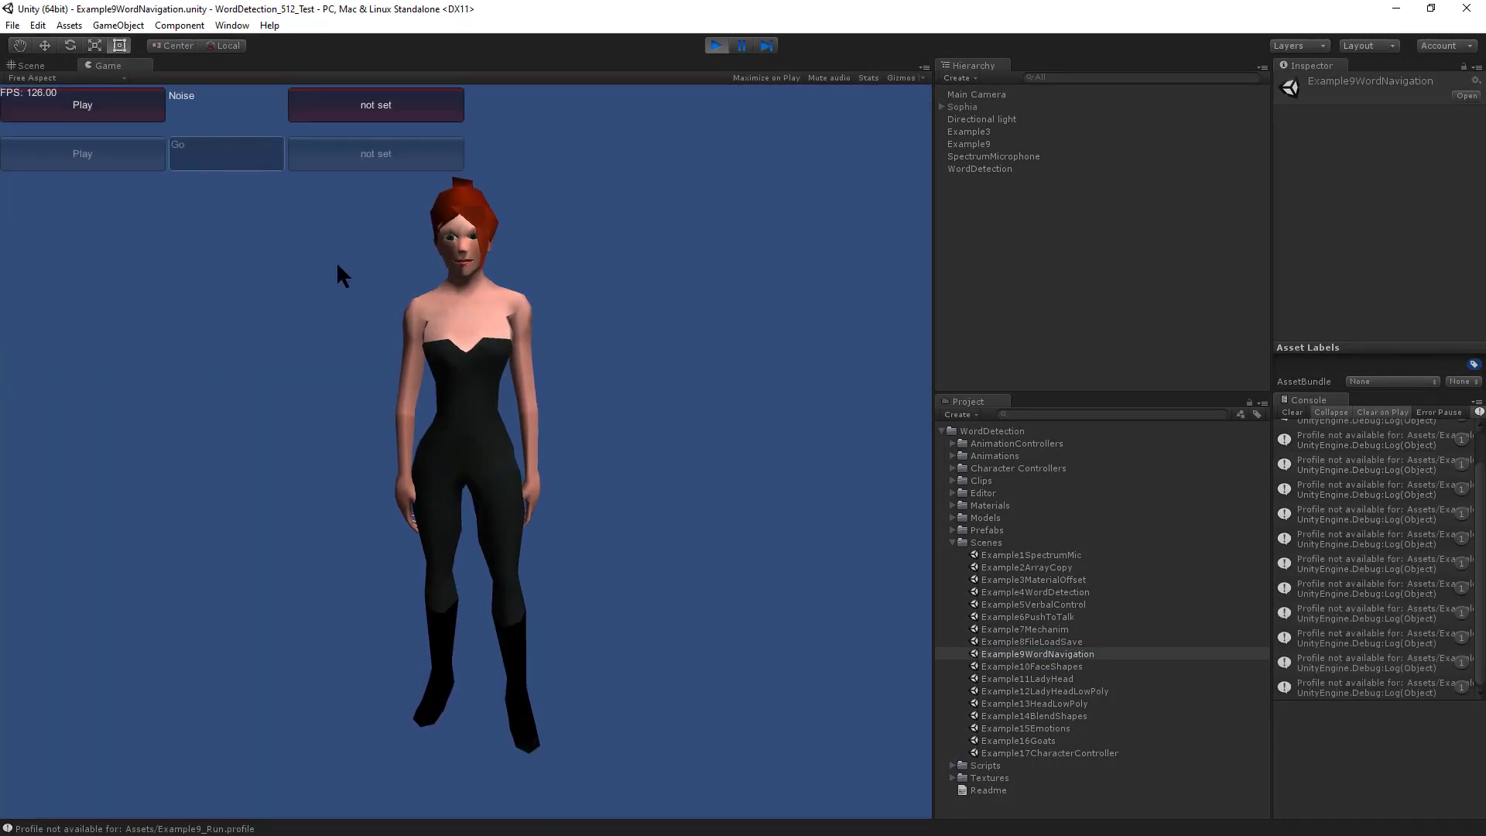
{"action": "left_click", "coordinate": [399, 102]}
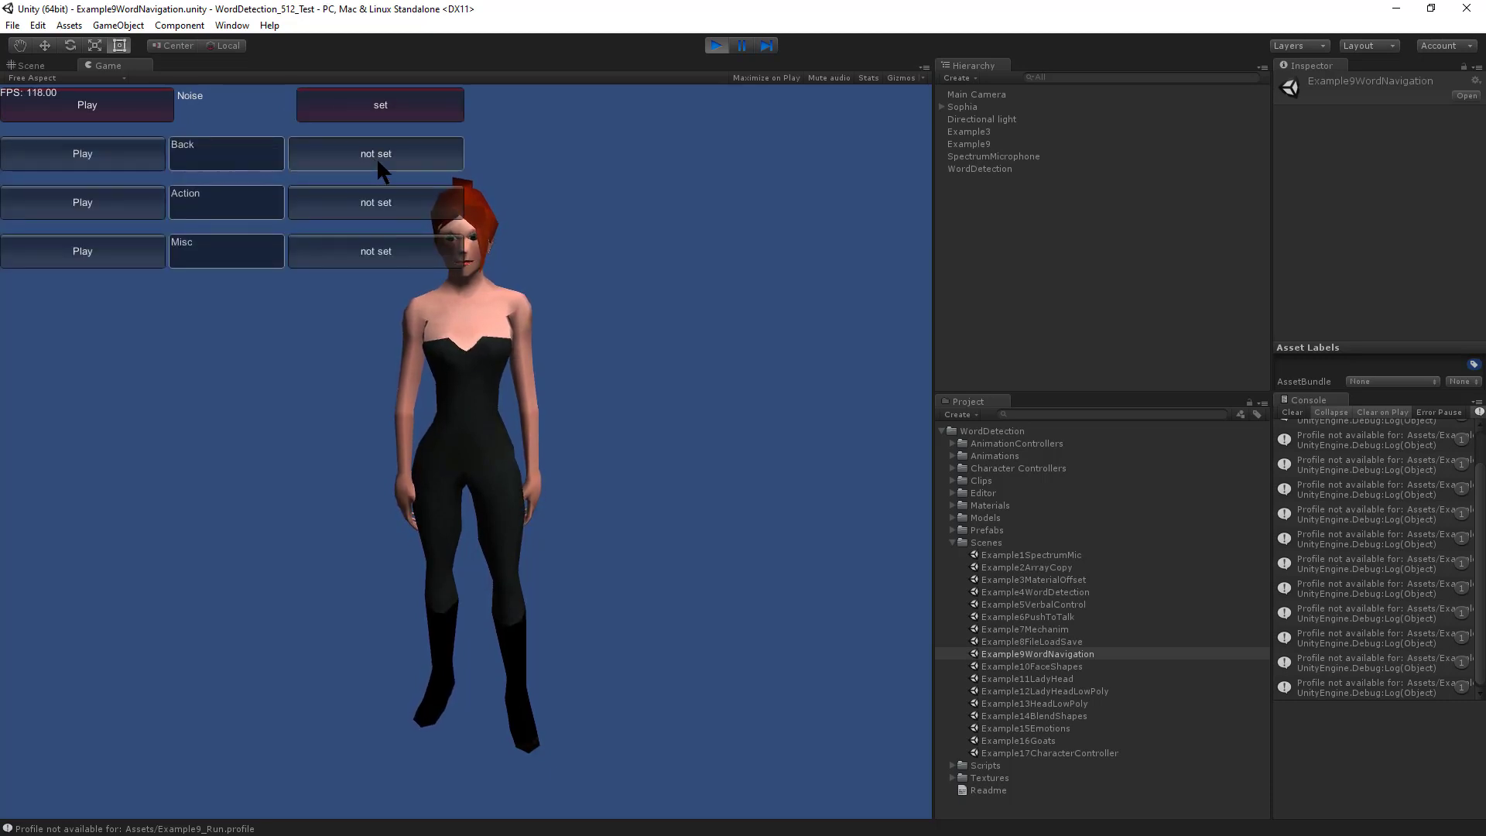
{"action": "left_click", "coordinate": [377, 152]}
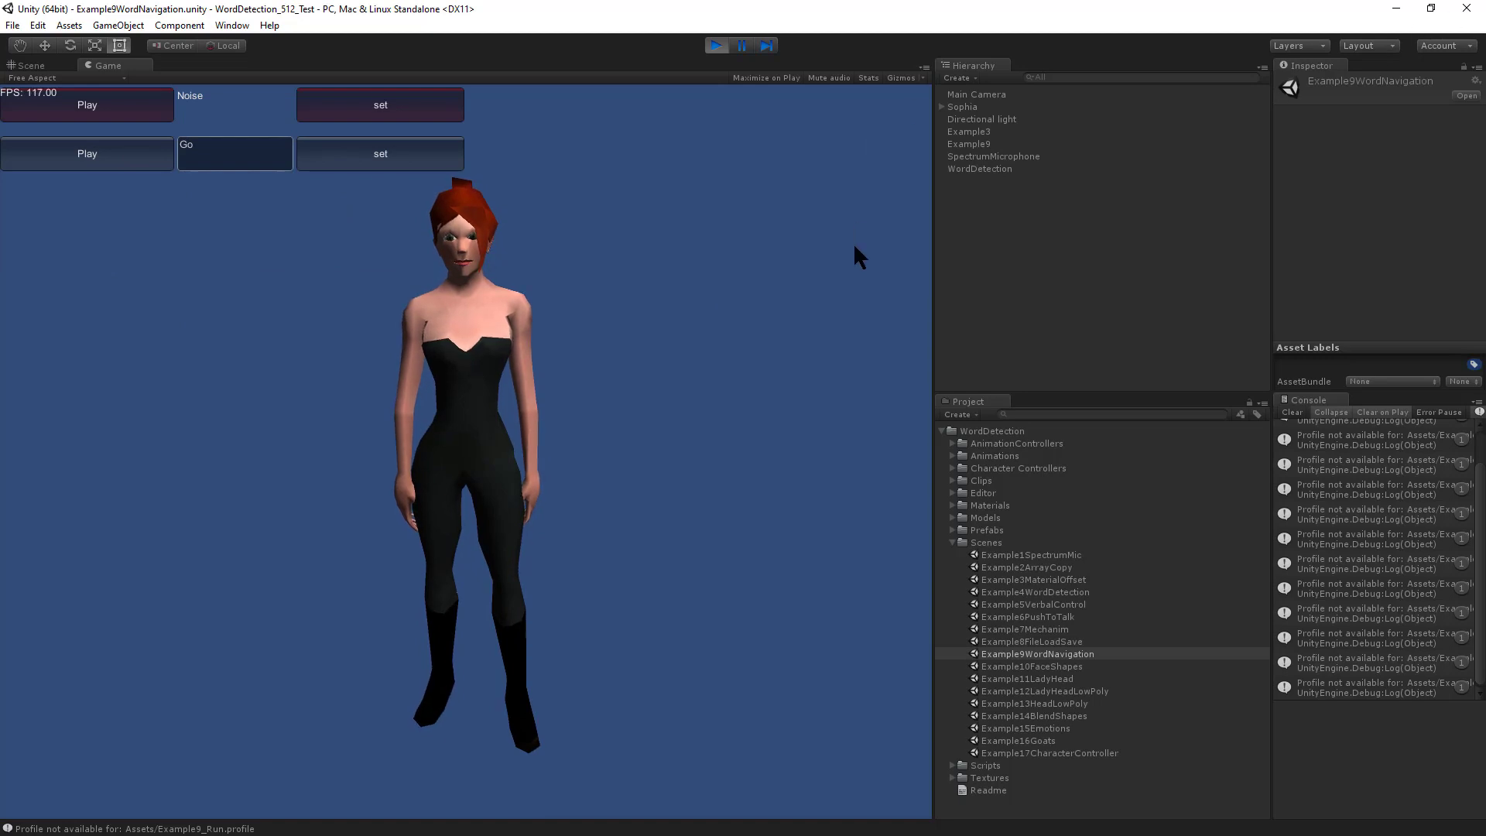
{"action": "left_click", "coordinate": [104, 154]}
{"action": "left_click", "coordinate": [368, 166]}
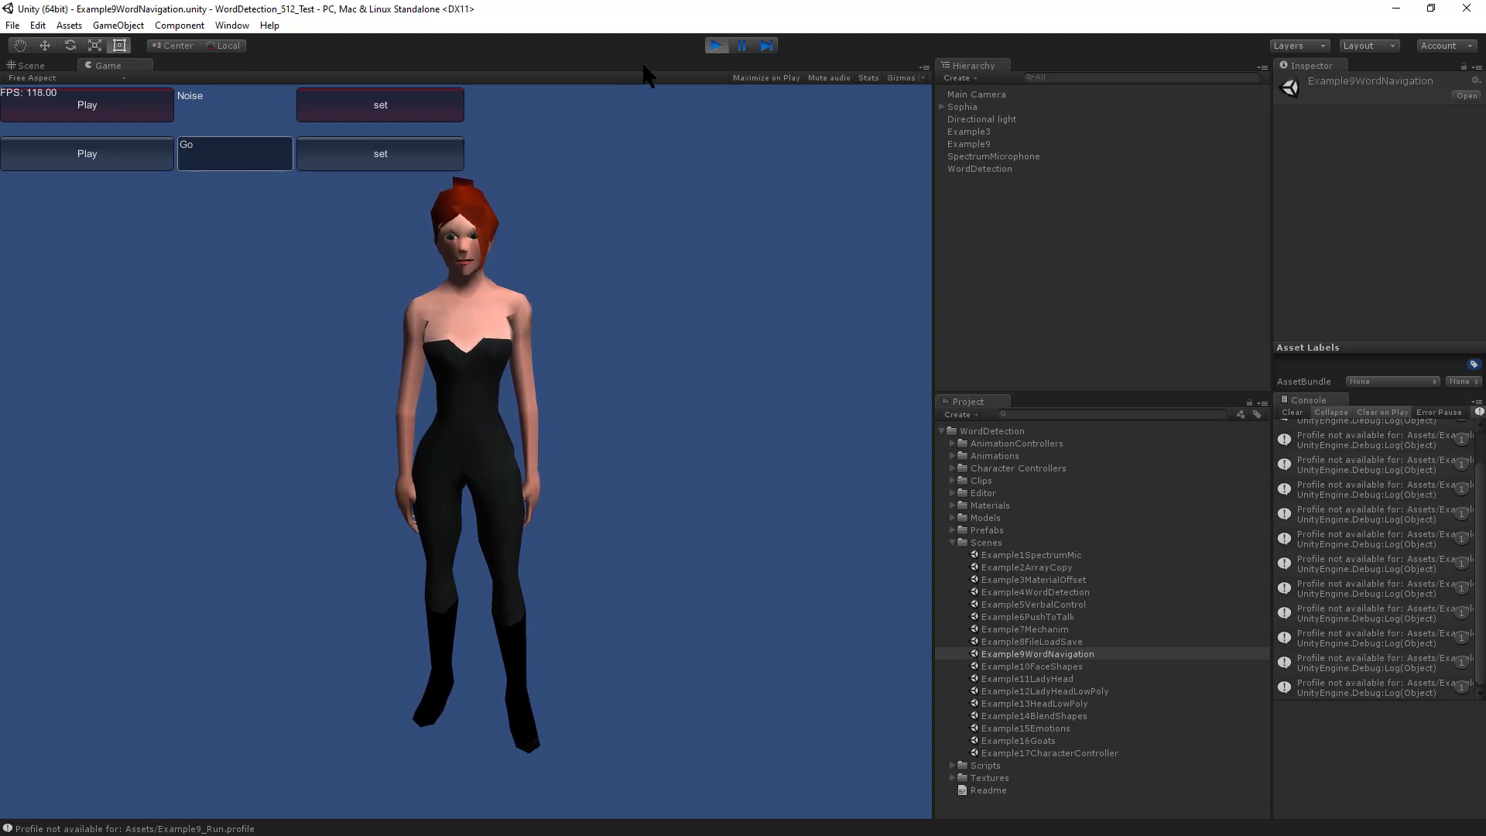
Step: Switch to Example10FaceShapes, run it with the Razer Kraken mic, and record a noise sample
{"action": "left_click", "coordinate": [714, 45]}
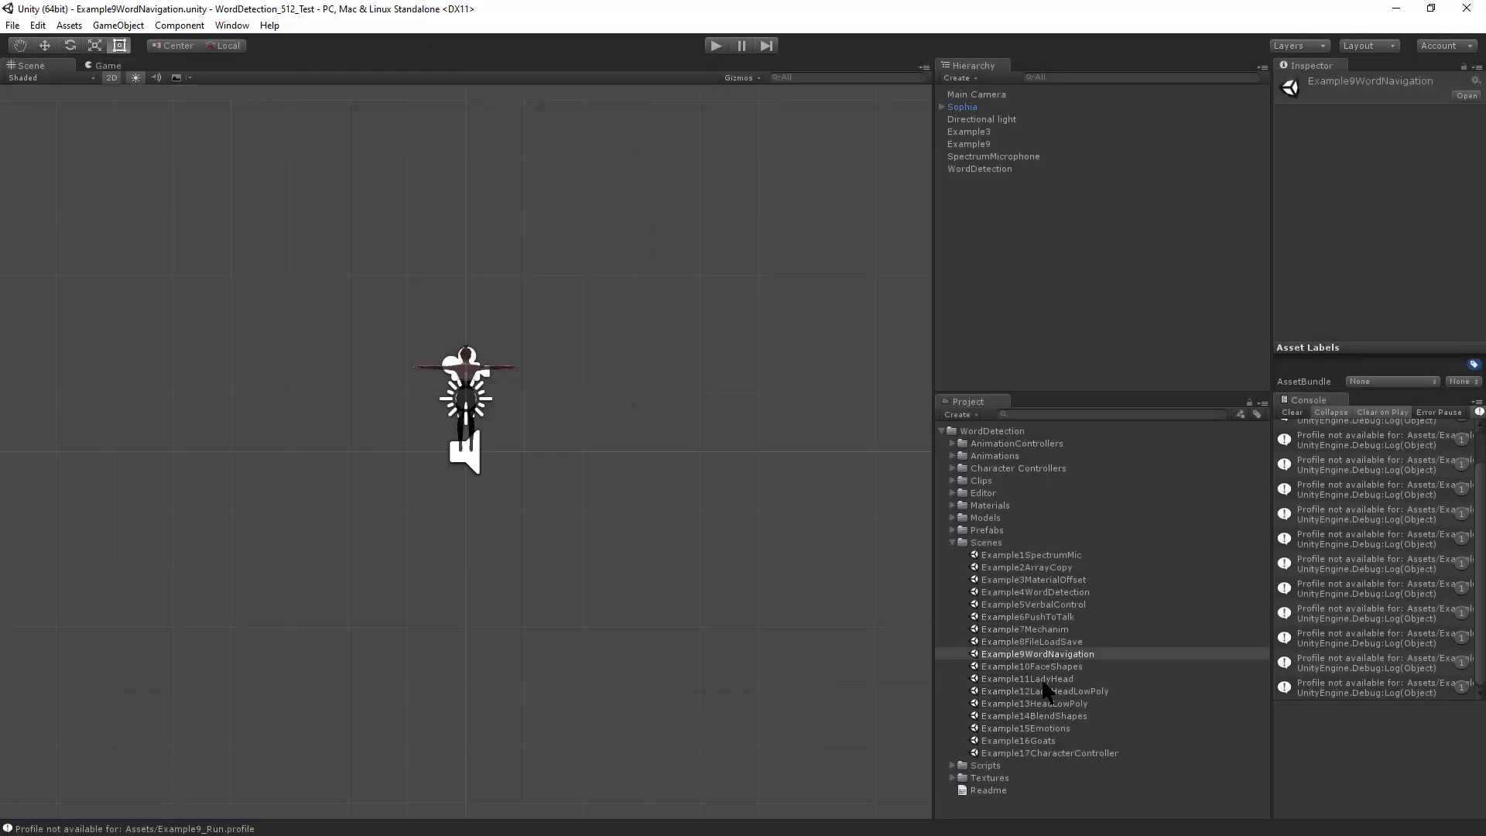
{"action": "double_click", "coordinate": [1043, 667]}
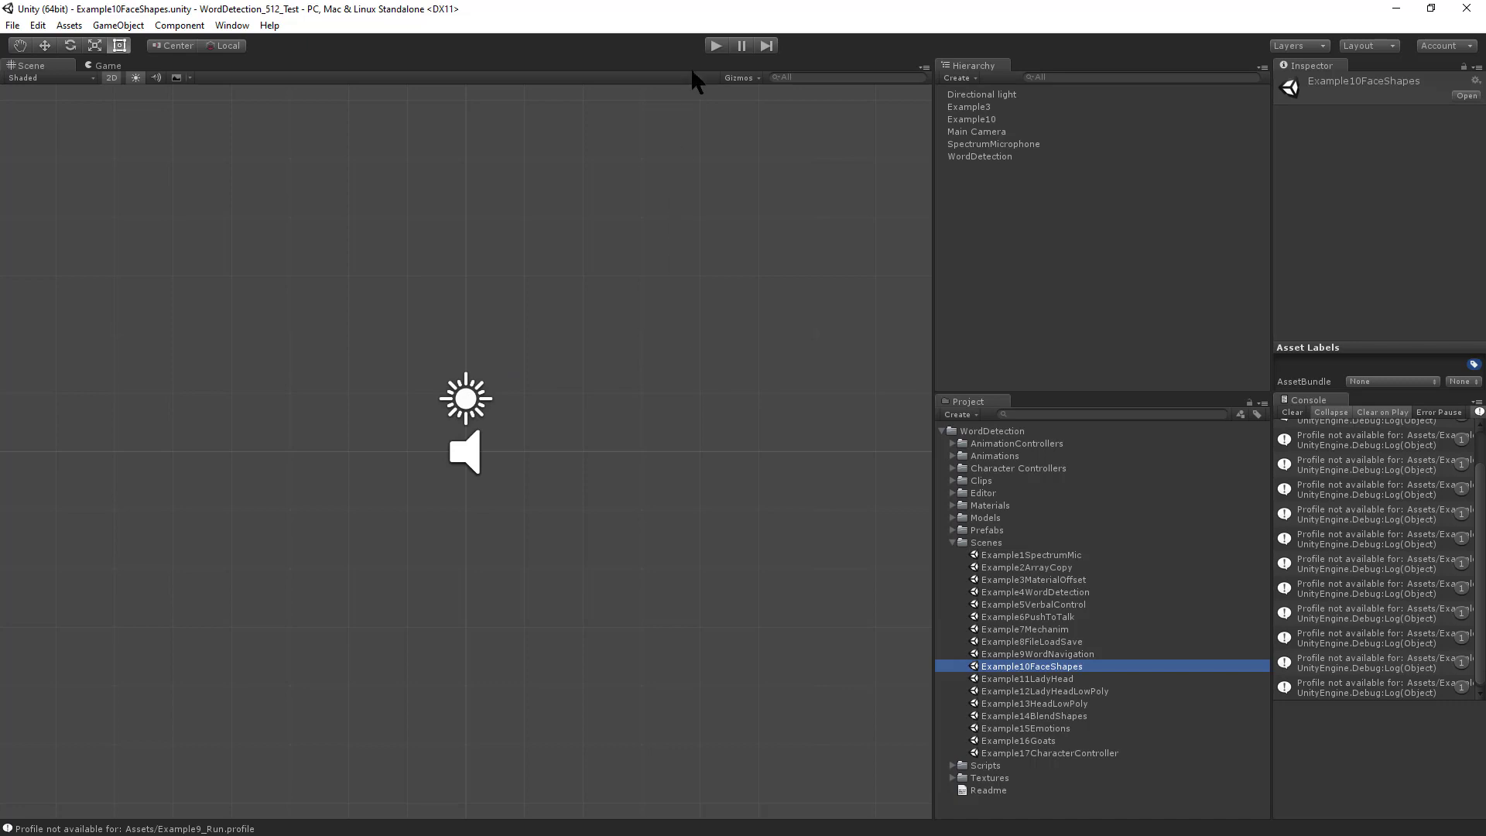
{"action": "left_click", "coordinate": [716, 46]}
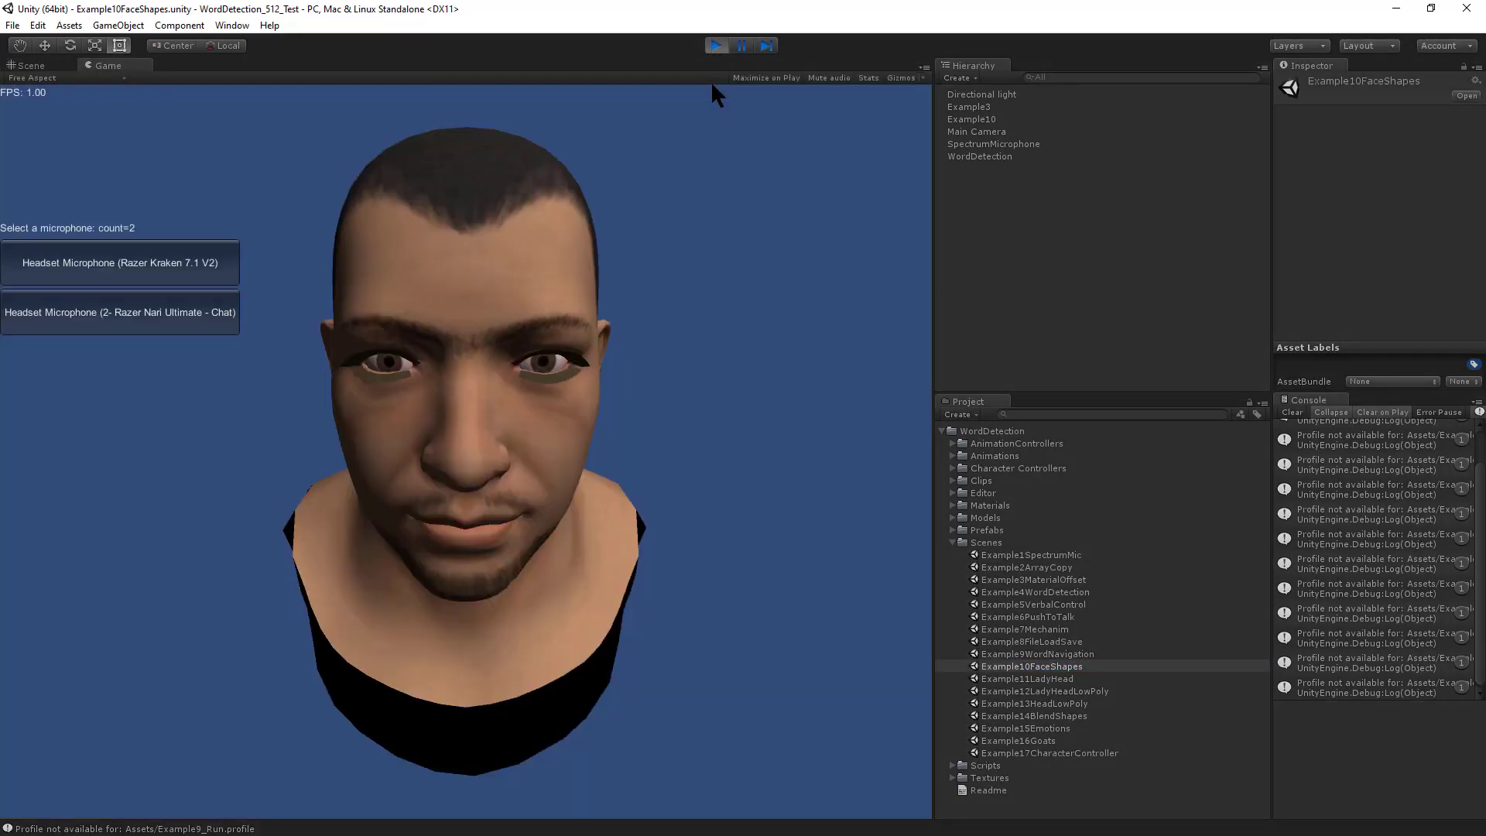
{"action": "left_click", "coordinate": [211, 268]}
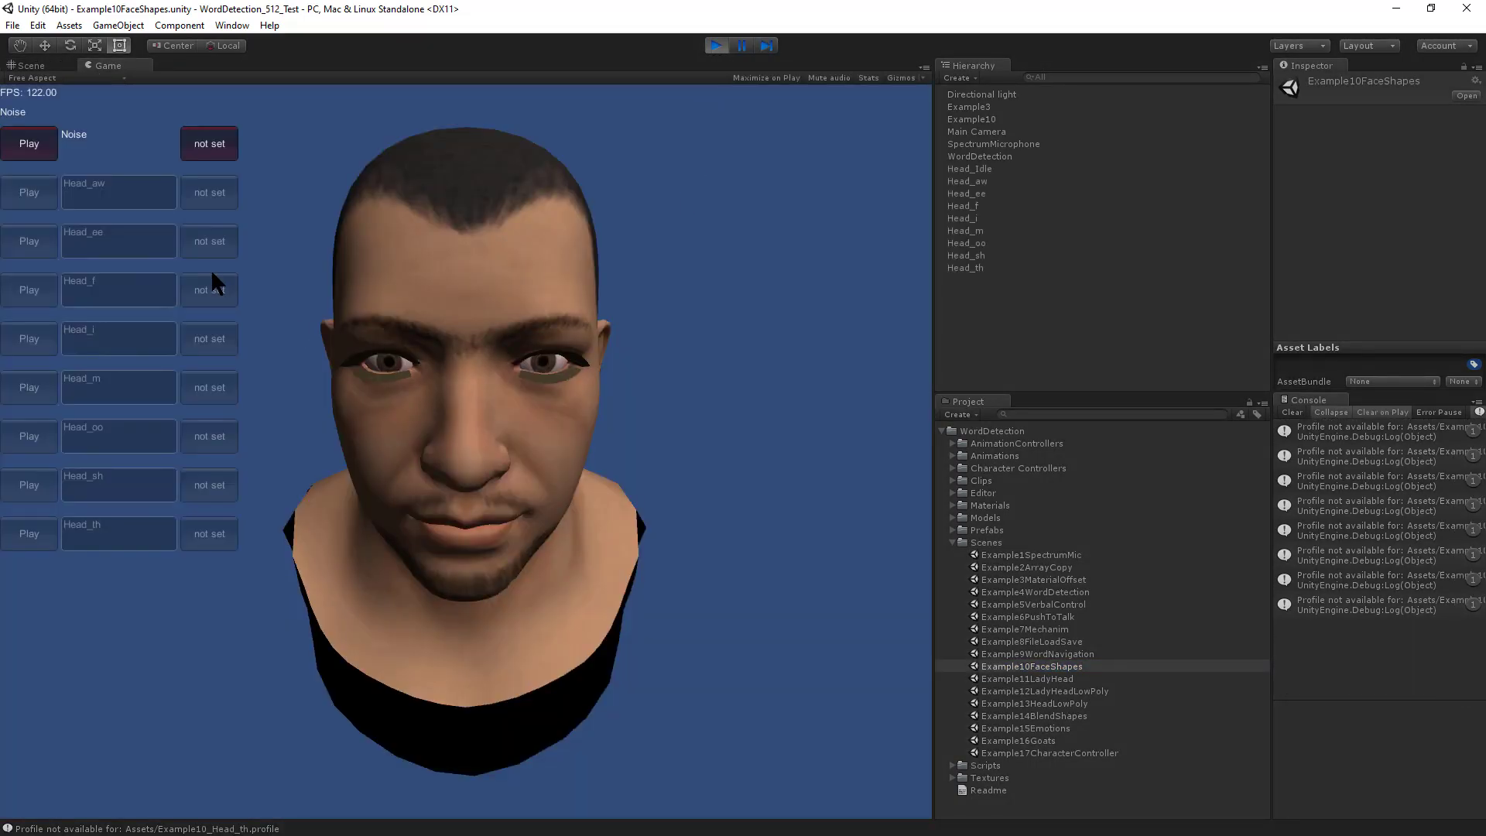
{"action": "left_click", "coordinate": [227, 149]}
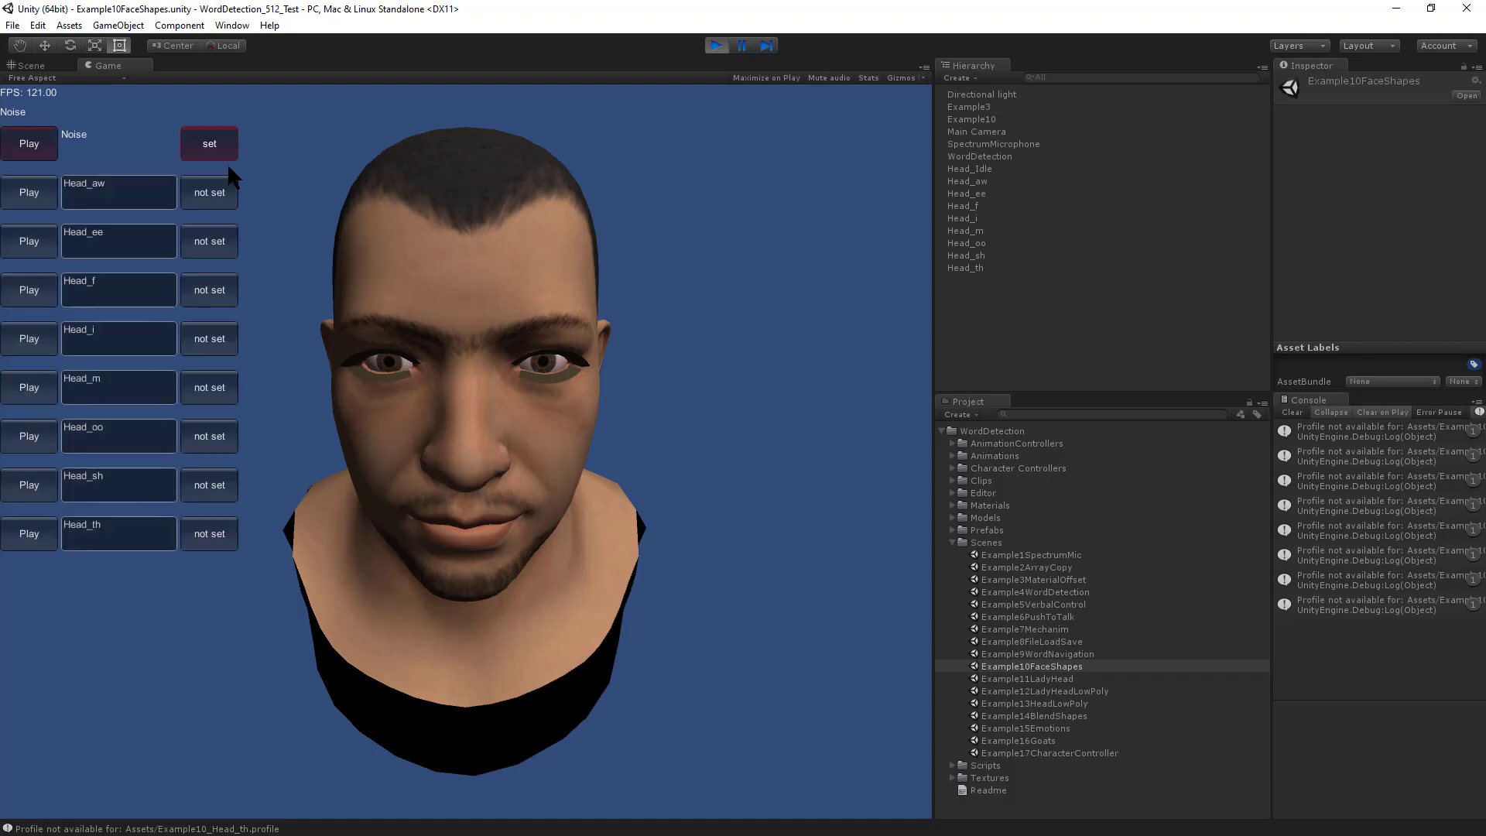
Step: Record the Head_aw, Head_ee, Head_f, Head_i, Head_oo, Head_sh and Head_th word samples
{"action": "left_click", "coordinate": [216, 200]}
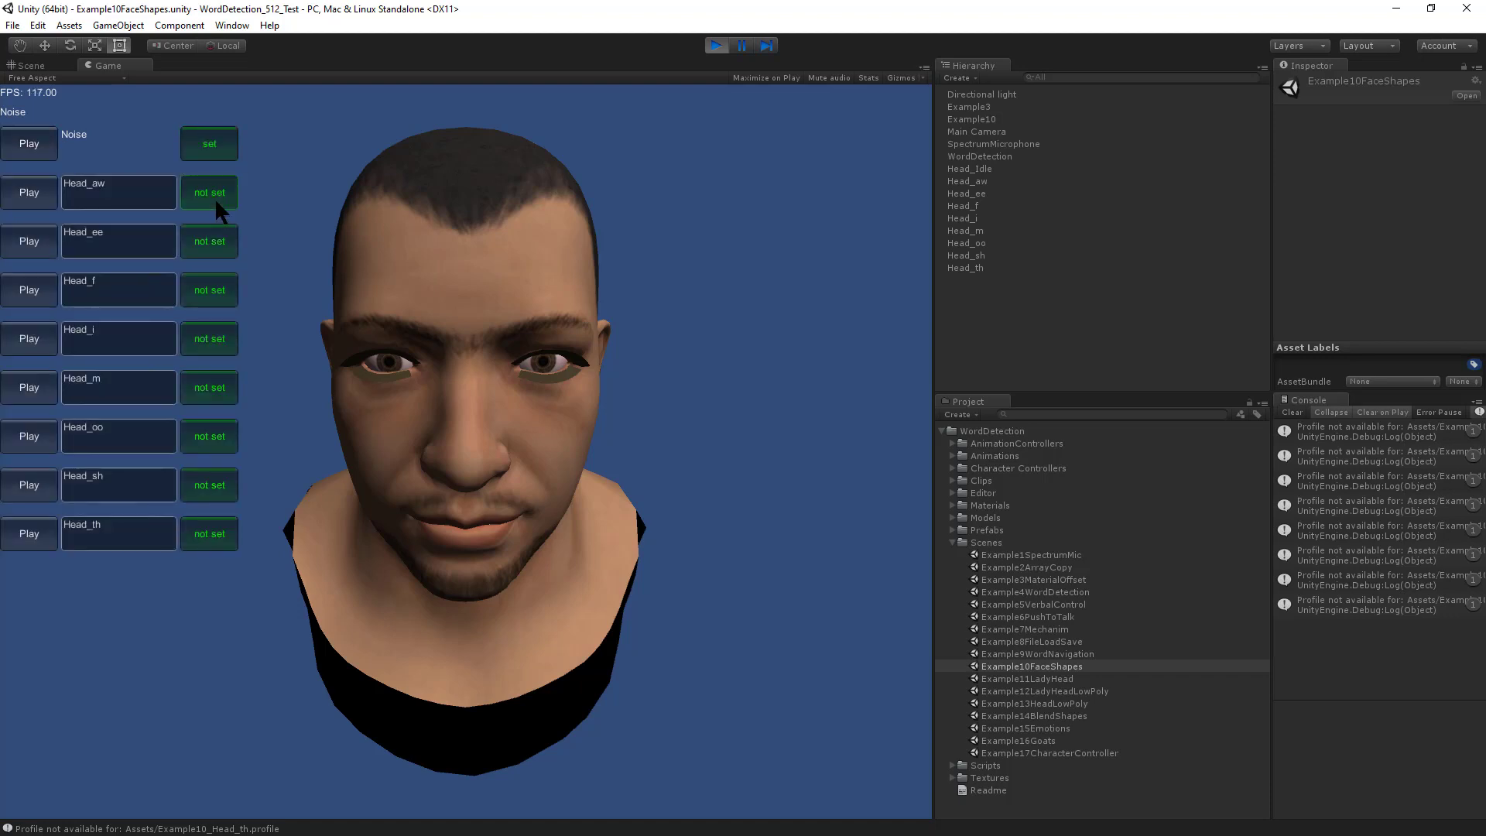
{"action": "left_click", "coordinate": [202, 243]}
{"action": "left_click", "coordinate": [202, 291]}
{"action": "left_click", "coordinate": [209, 342]}
{"action": "left_click", "coordinate": [209, 435]}
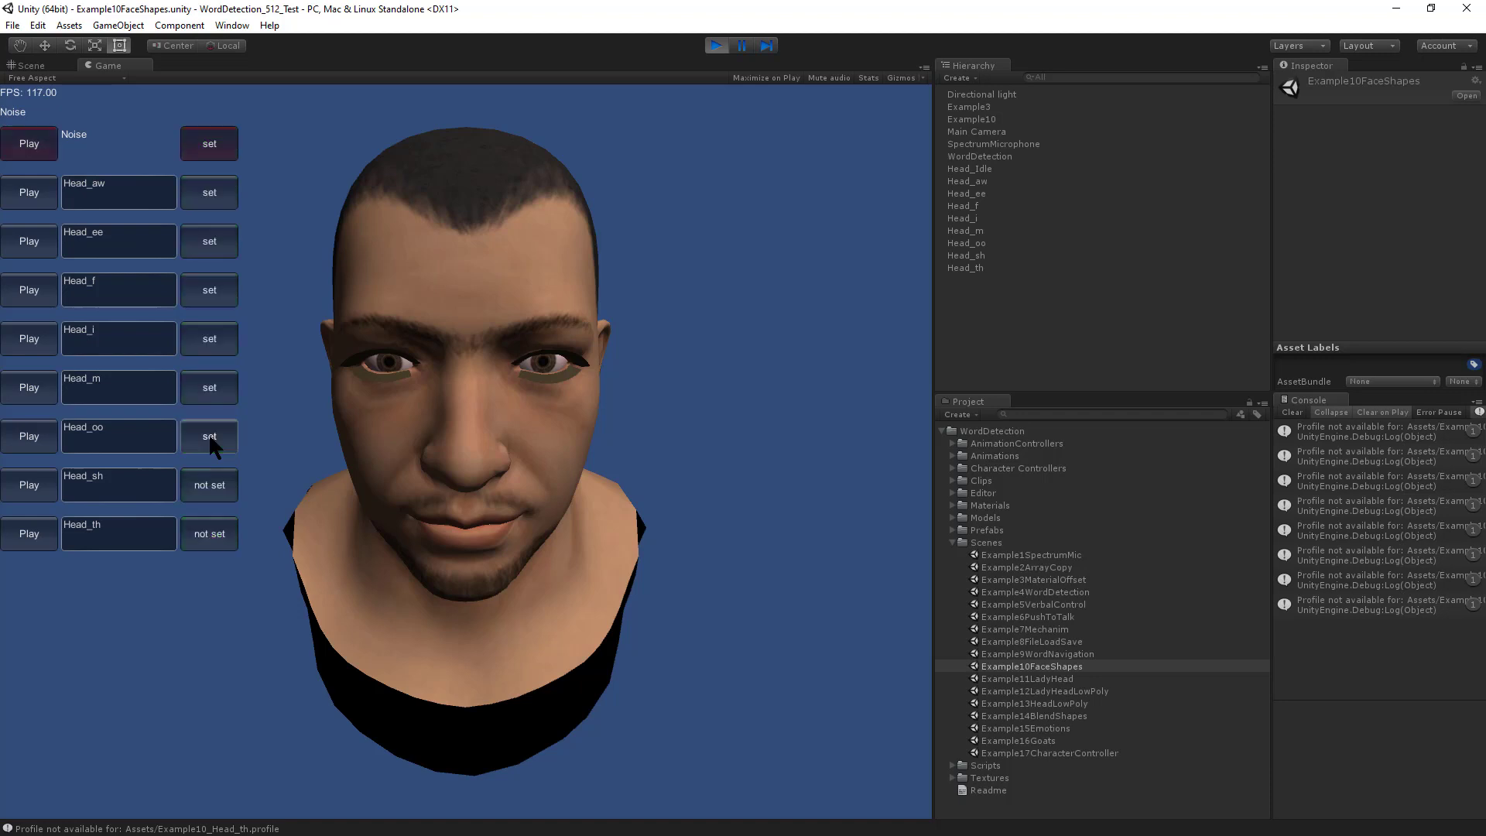
{"action": "left_click", "coordinate": [212, 486]}
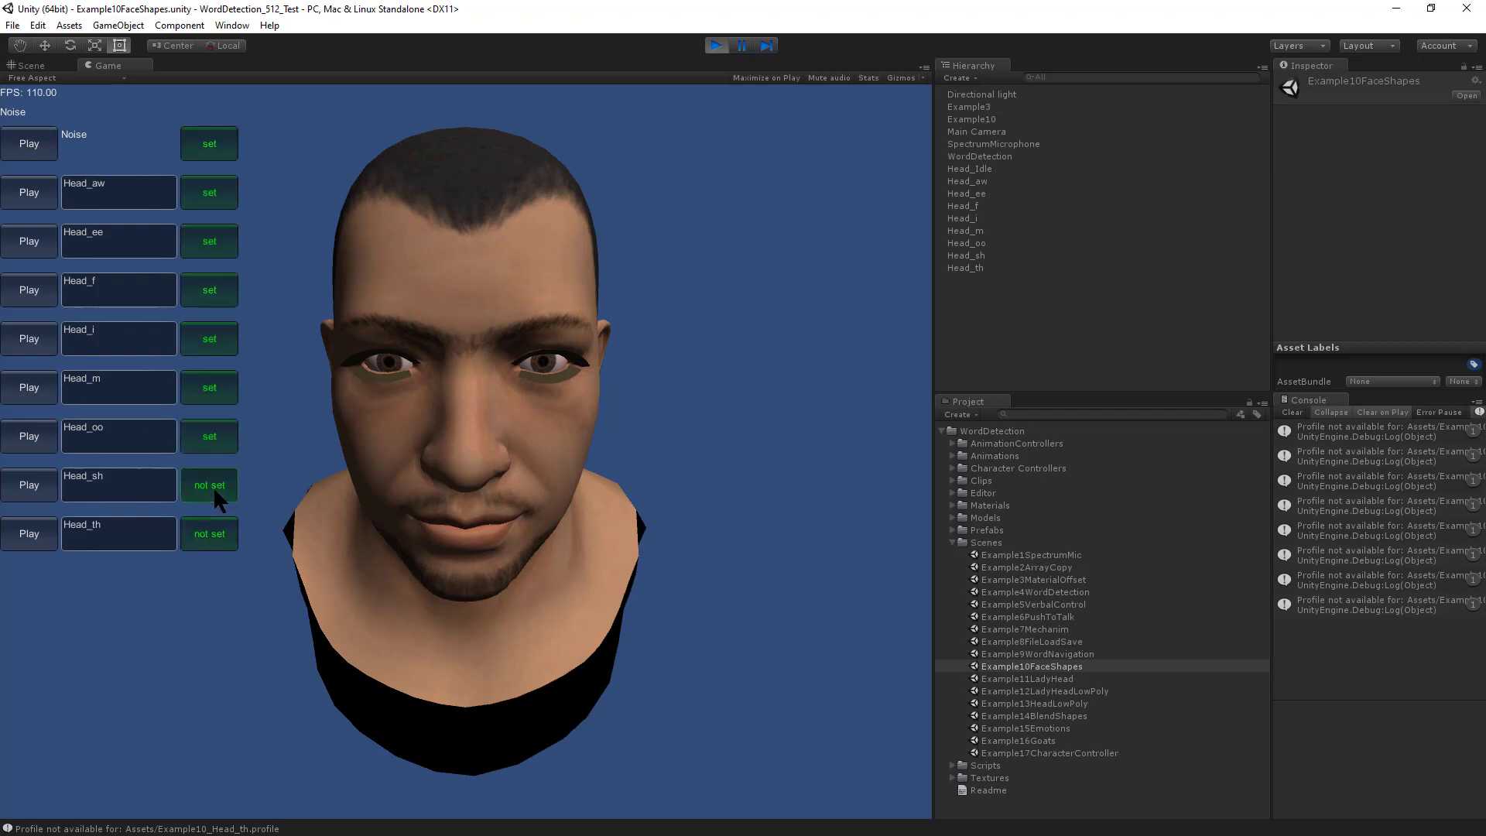
{"action": "left_click", "coordinate": [206, 533]}
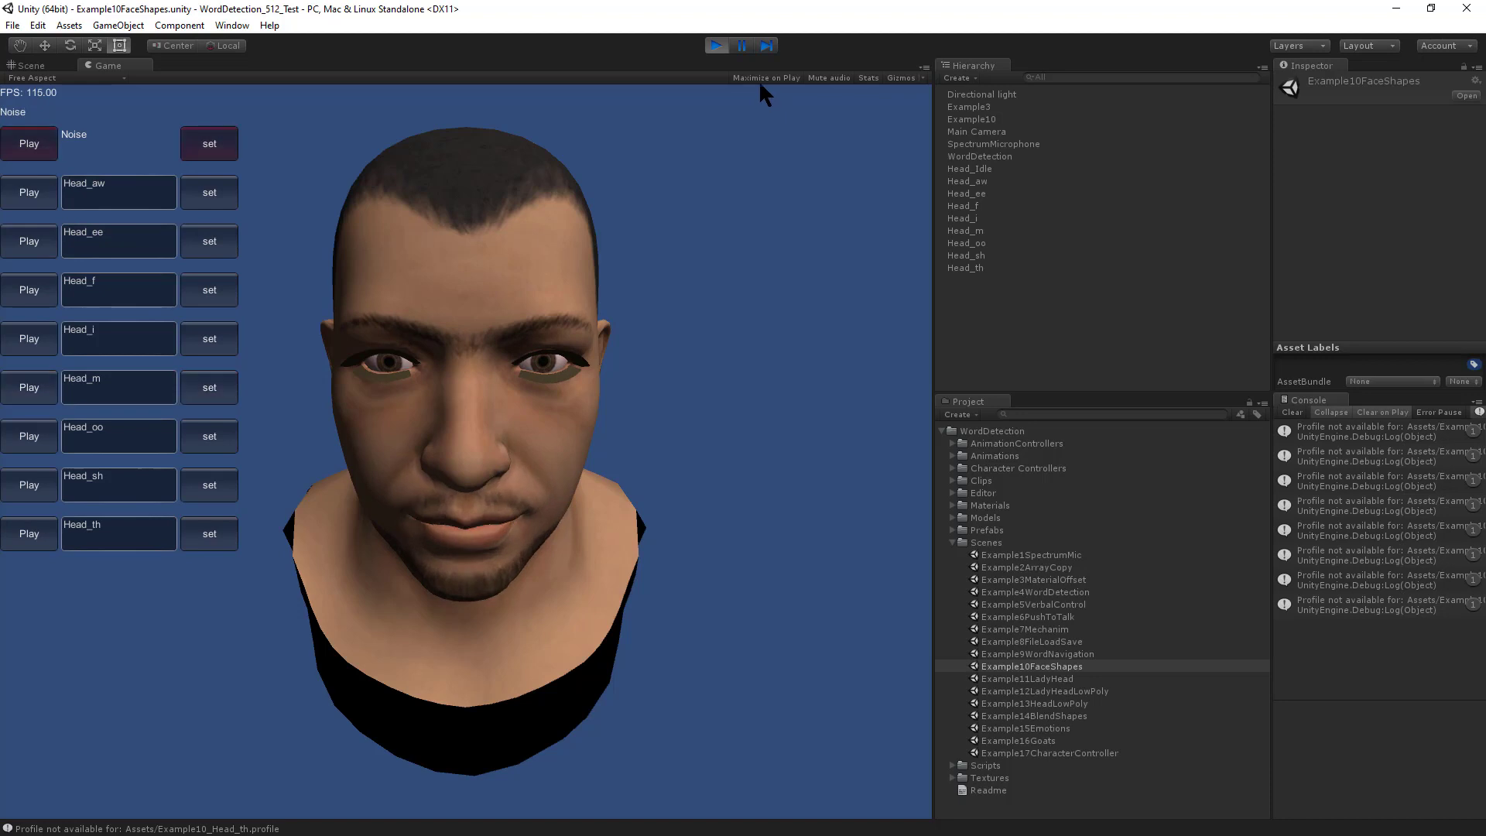
Step: Open Example11LadyHead and try a first run with the second headset microphone
{"action": "key", "text": "ctrl+p"}
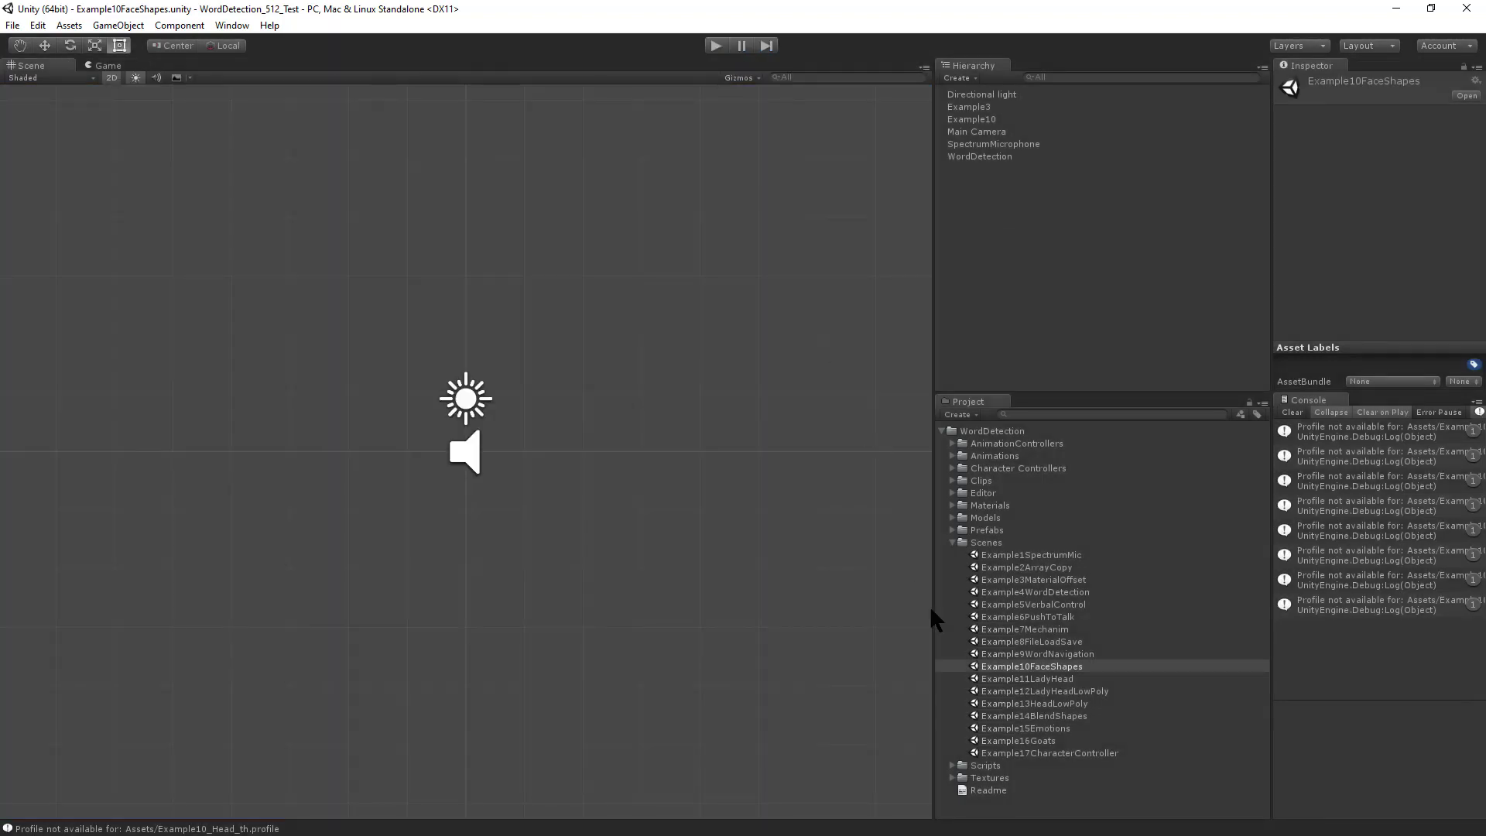
{"action": "double_click", "coordinate": [1049, 679]}
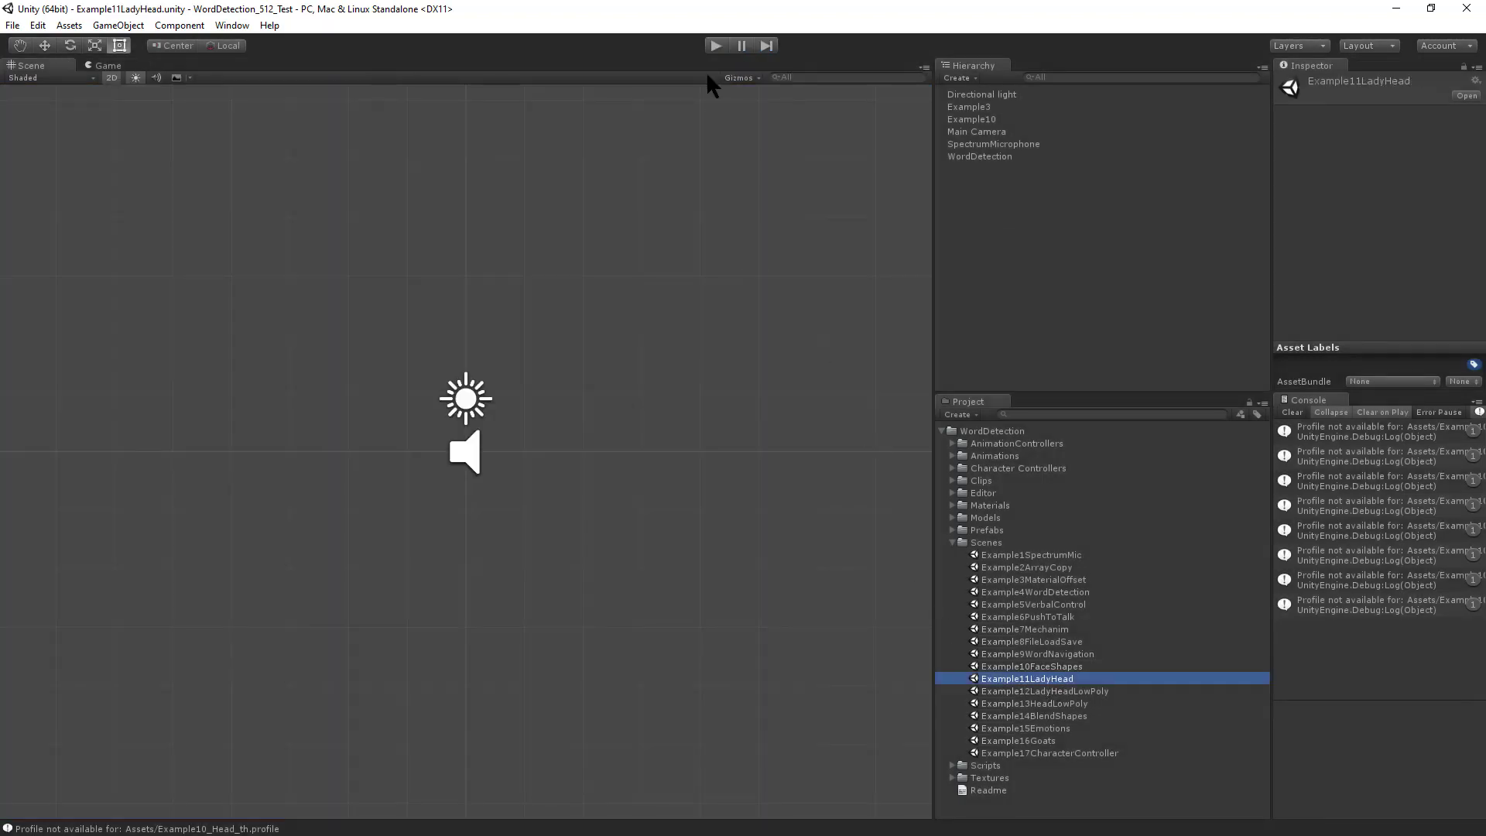
{"action": "left_click", "coordinate": [716, 46]}
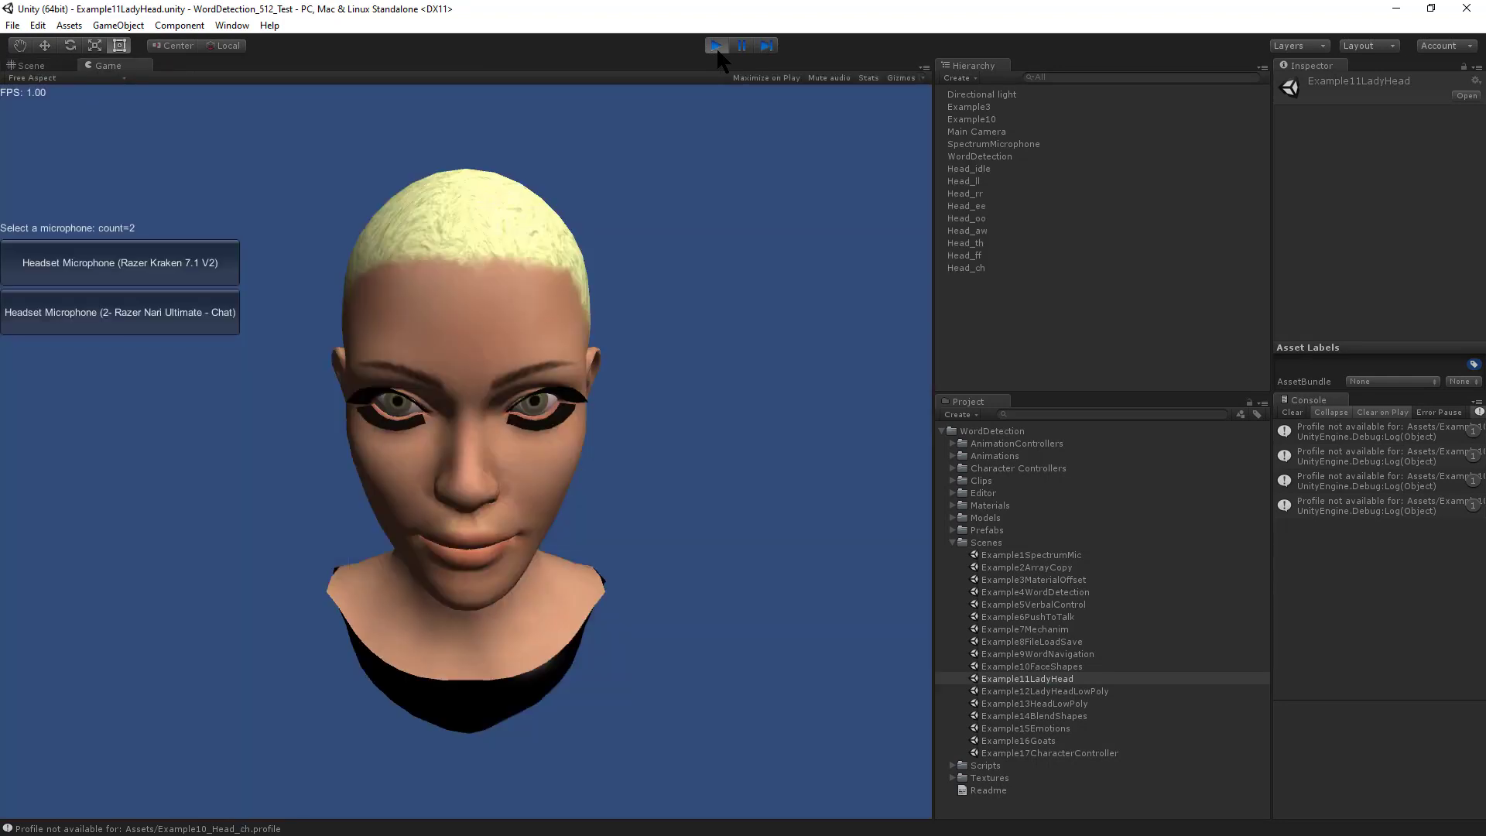
{"action": "left_click", "coordinate": [714, 42]}
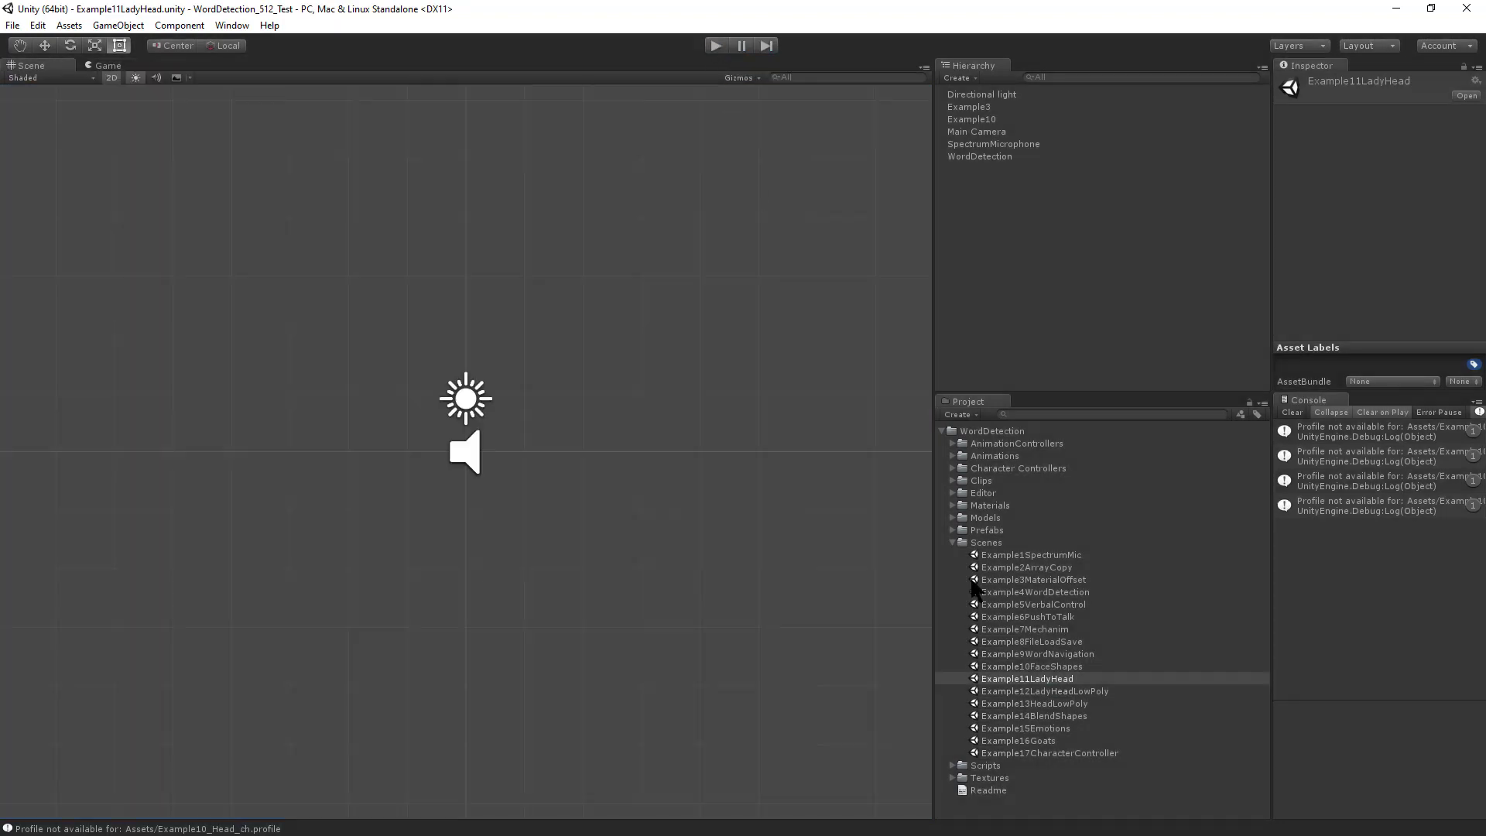
{"action": "double_click", "coordinate": [1102, 691]}
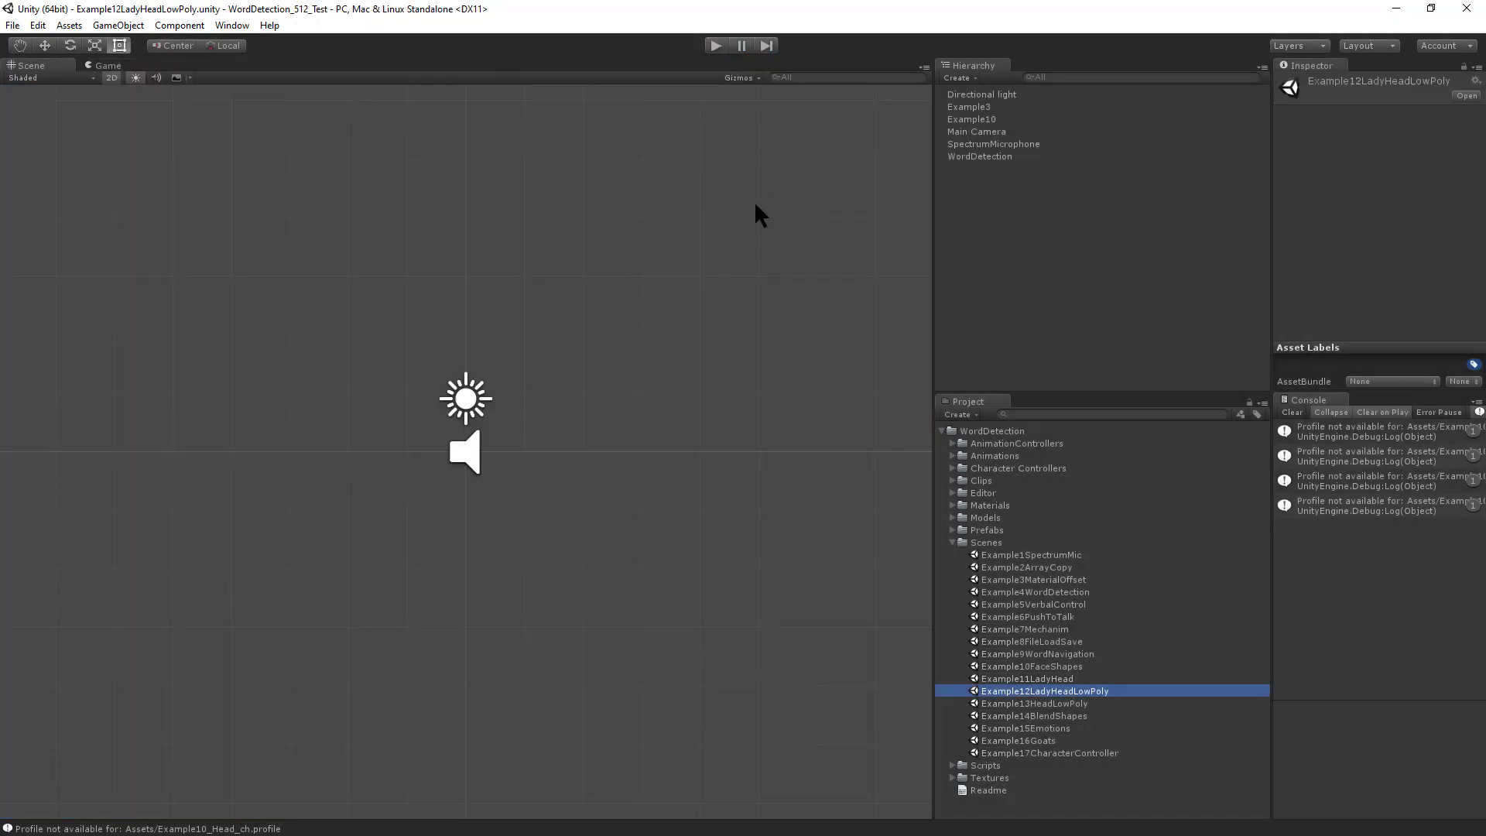
{"action": "double_click", "coordinate": [1048, 679]}
{"action": "left_click", "coordinate": [712, 46]}
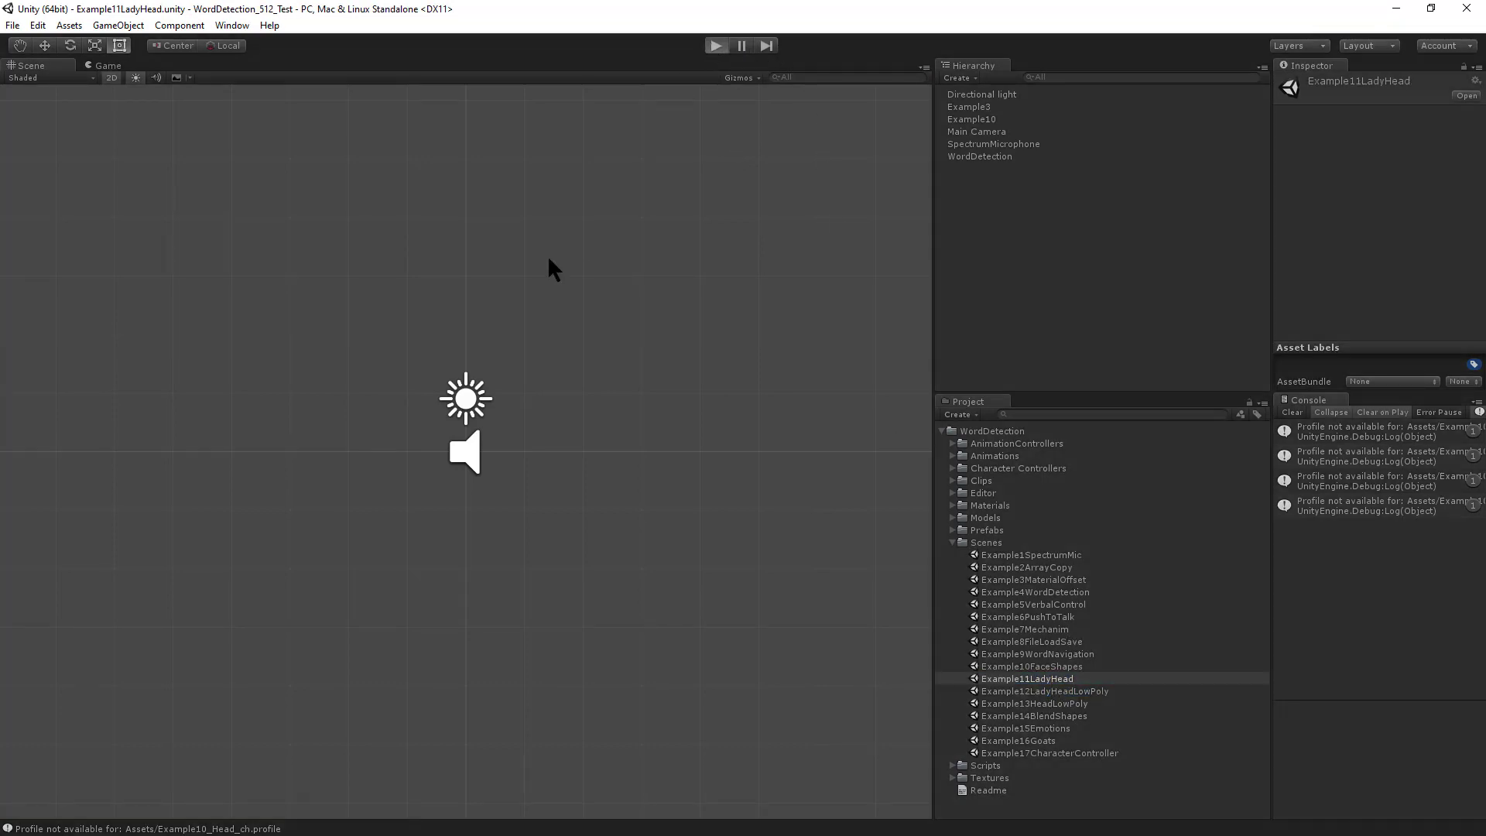
{"action": "left_click", "coordinate": [151, 313]}
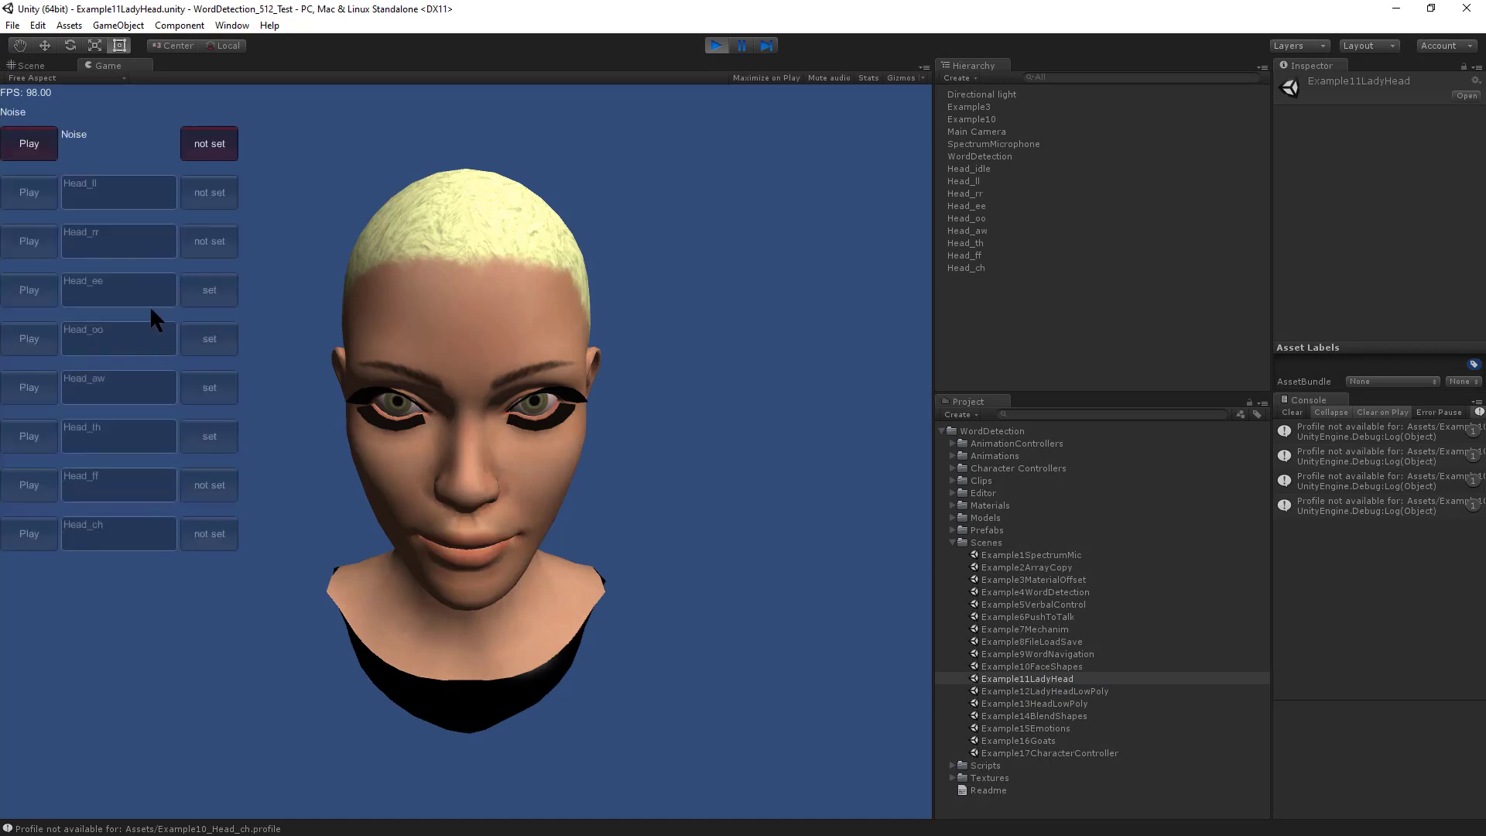
{"action": "left_click", "coordinate": [714, 45]}
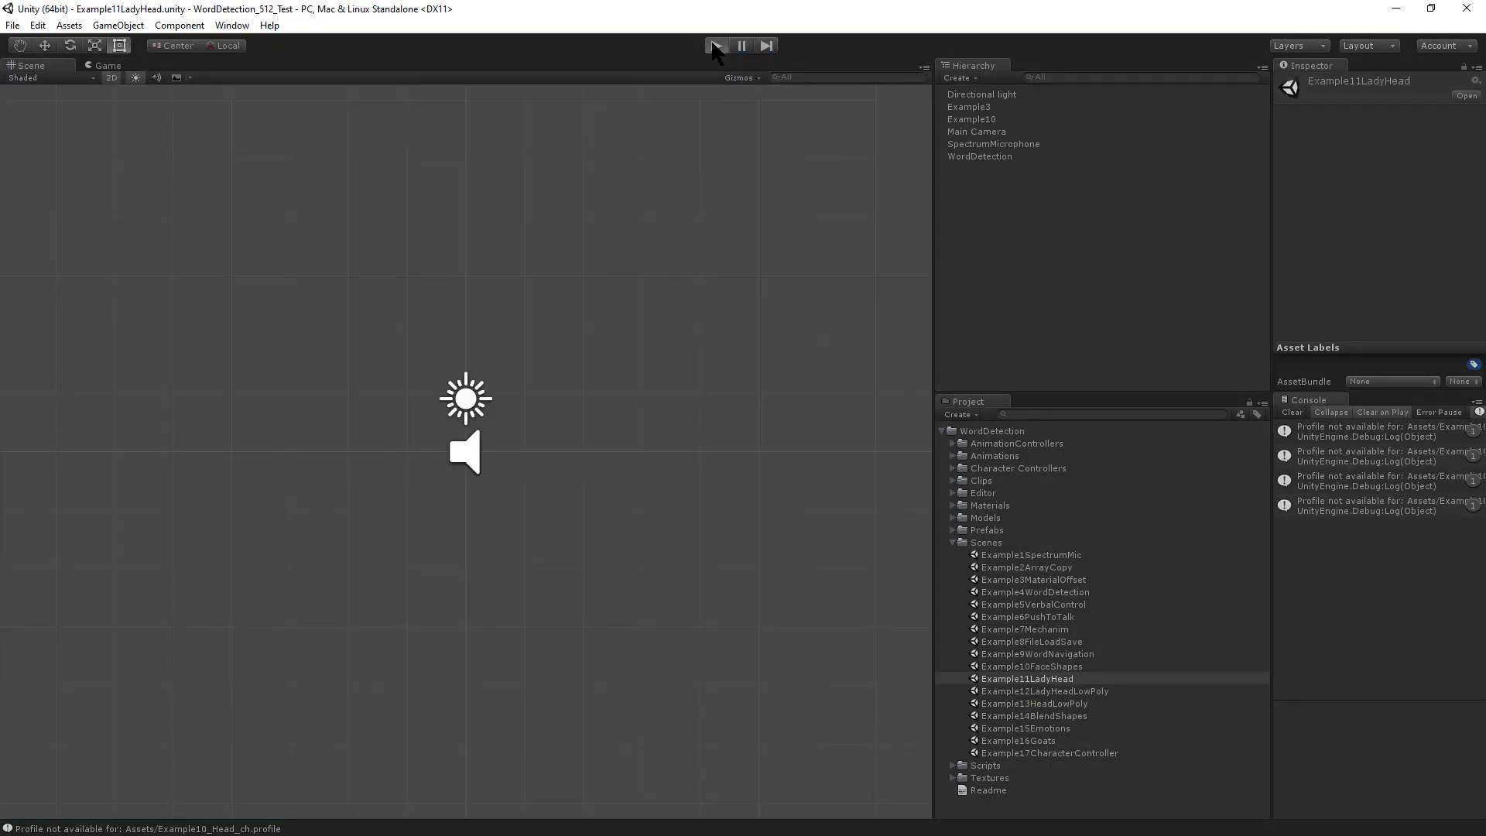
Step: Rerun it with the Razer Kraken mic, record Noise and Head_rr samples, then stop
{"action": "key", "text": "ctrl+p"}
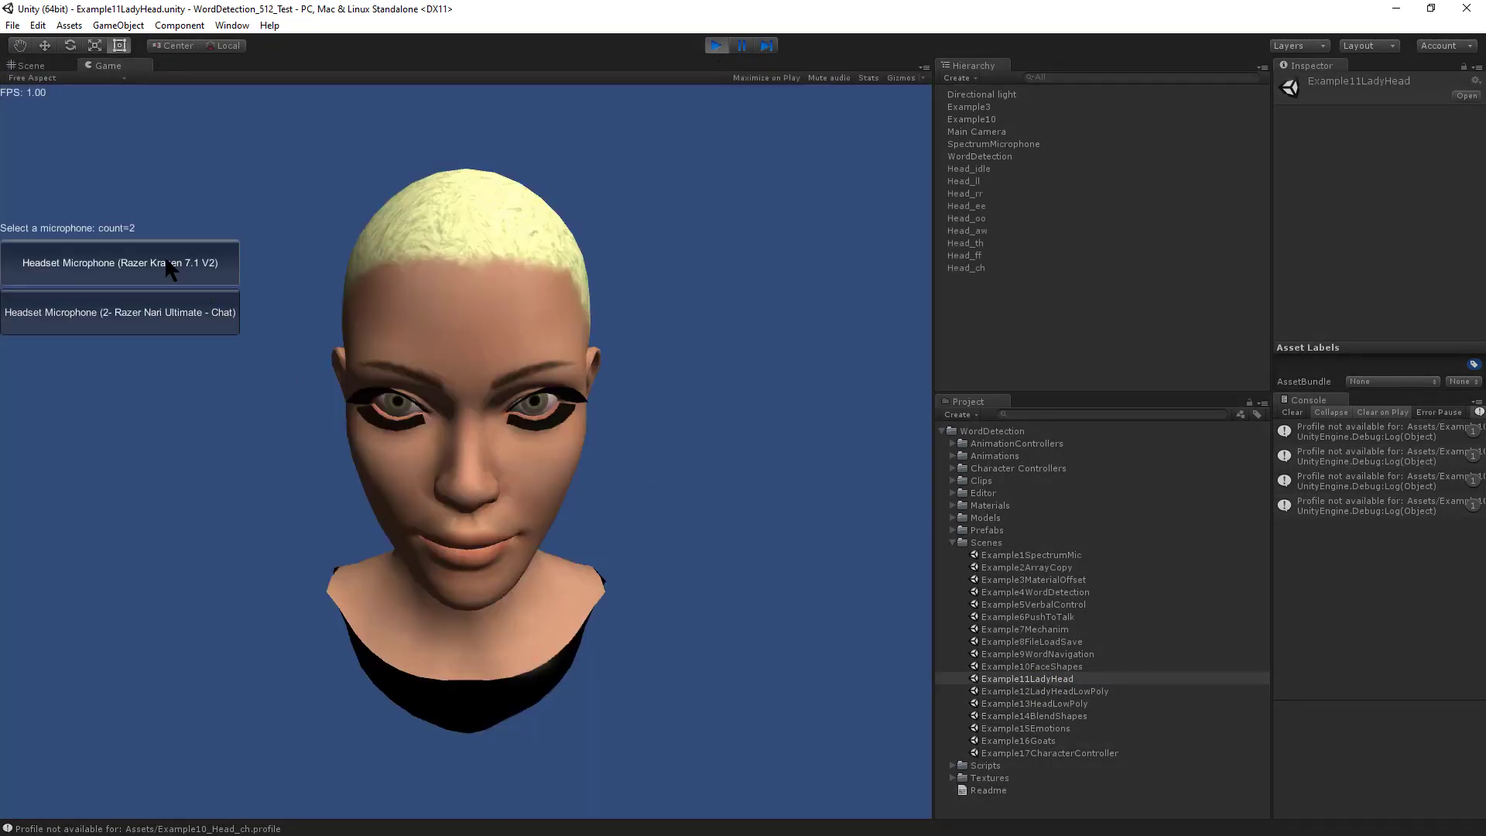
{"action": "left_click", "coordinate": [170, 267]}
{"action": "left_click", "coordinate": [209, 147]}
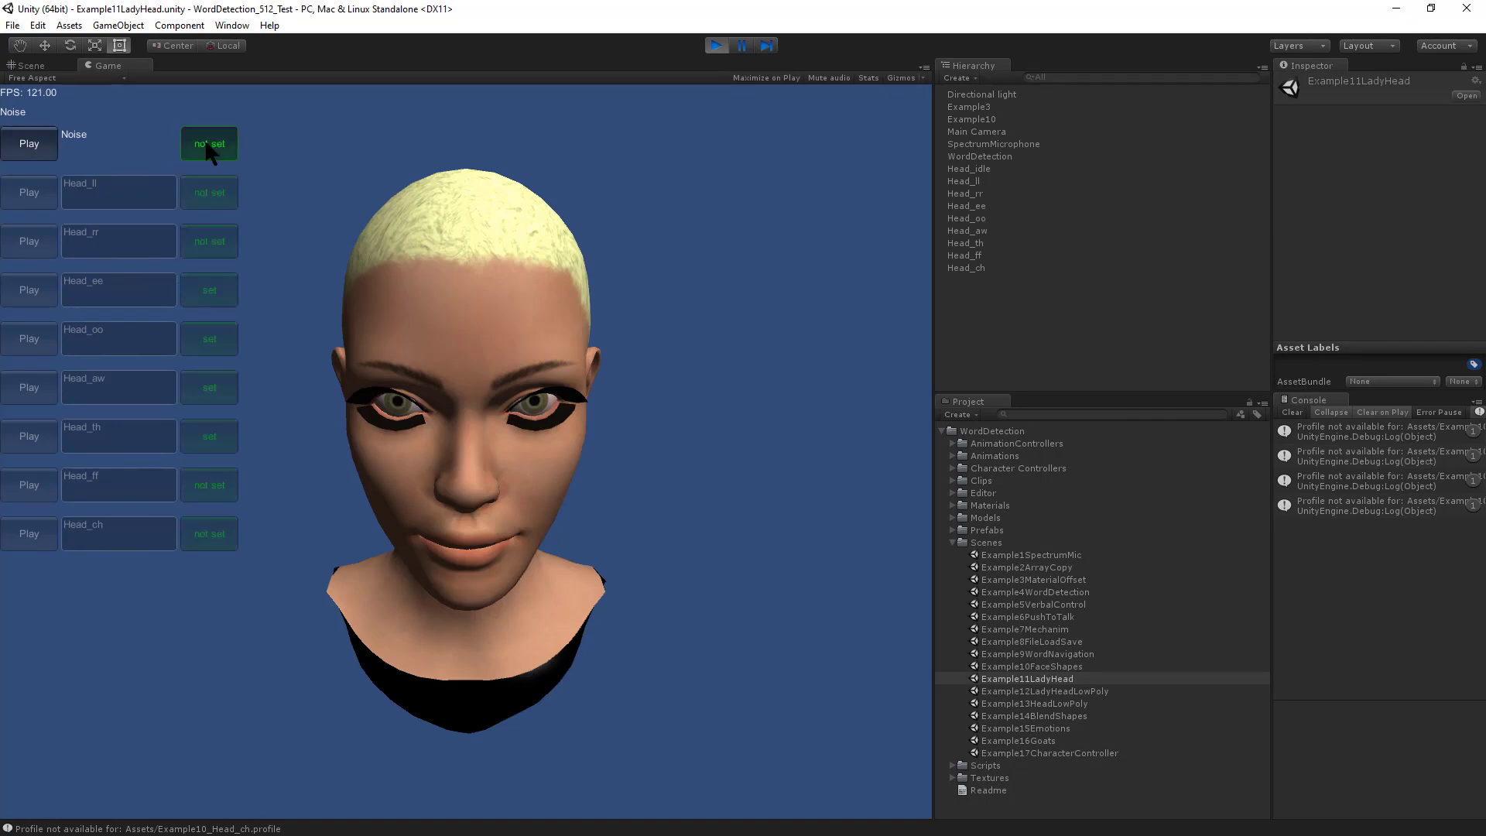
{"action": "left_click", "coordinate": [206, 242]}
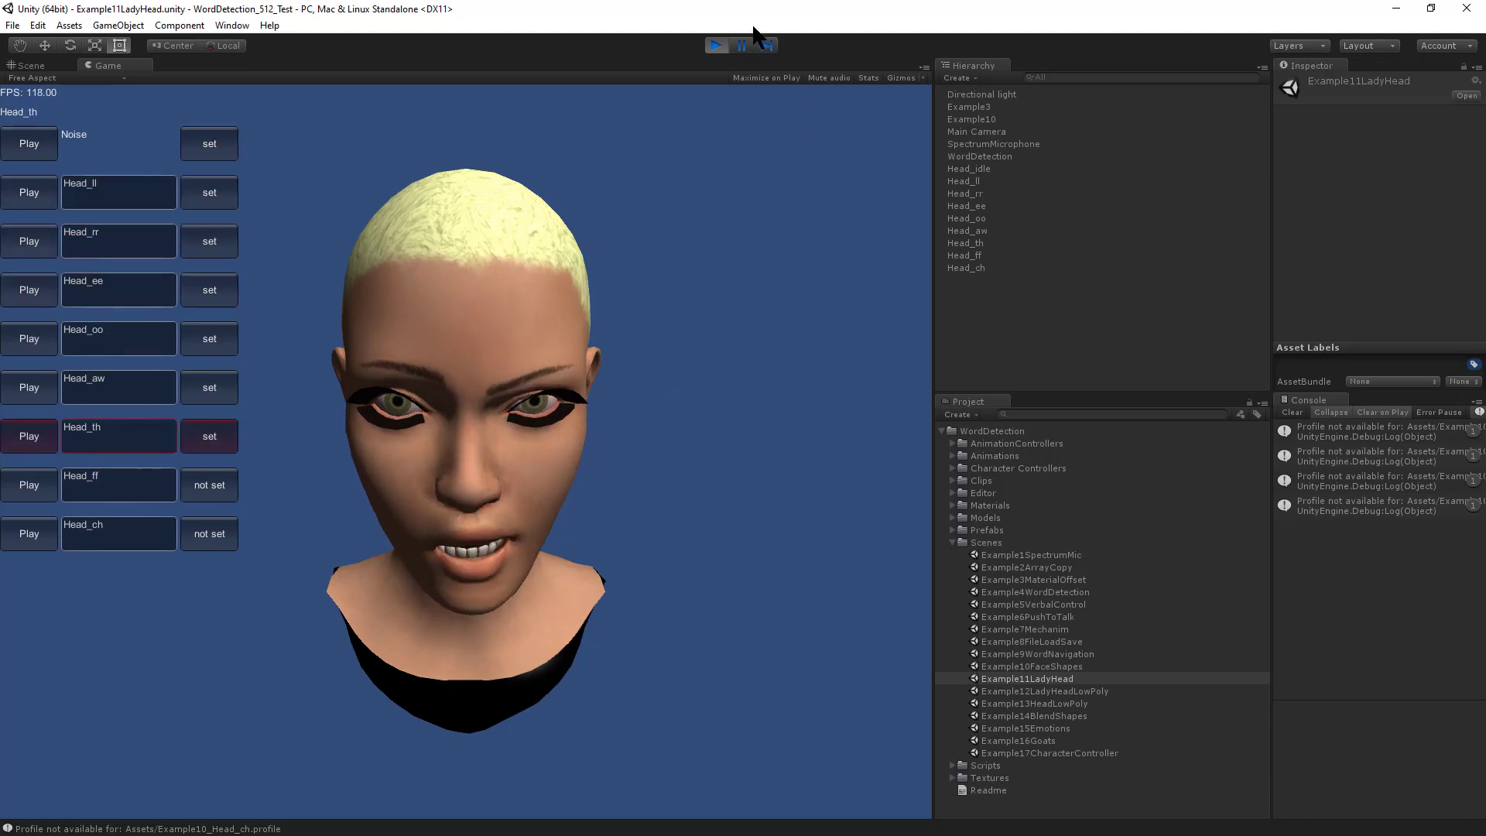
{"action": "left_click", "coordinate": [718, 46]}
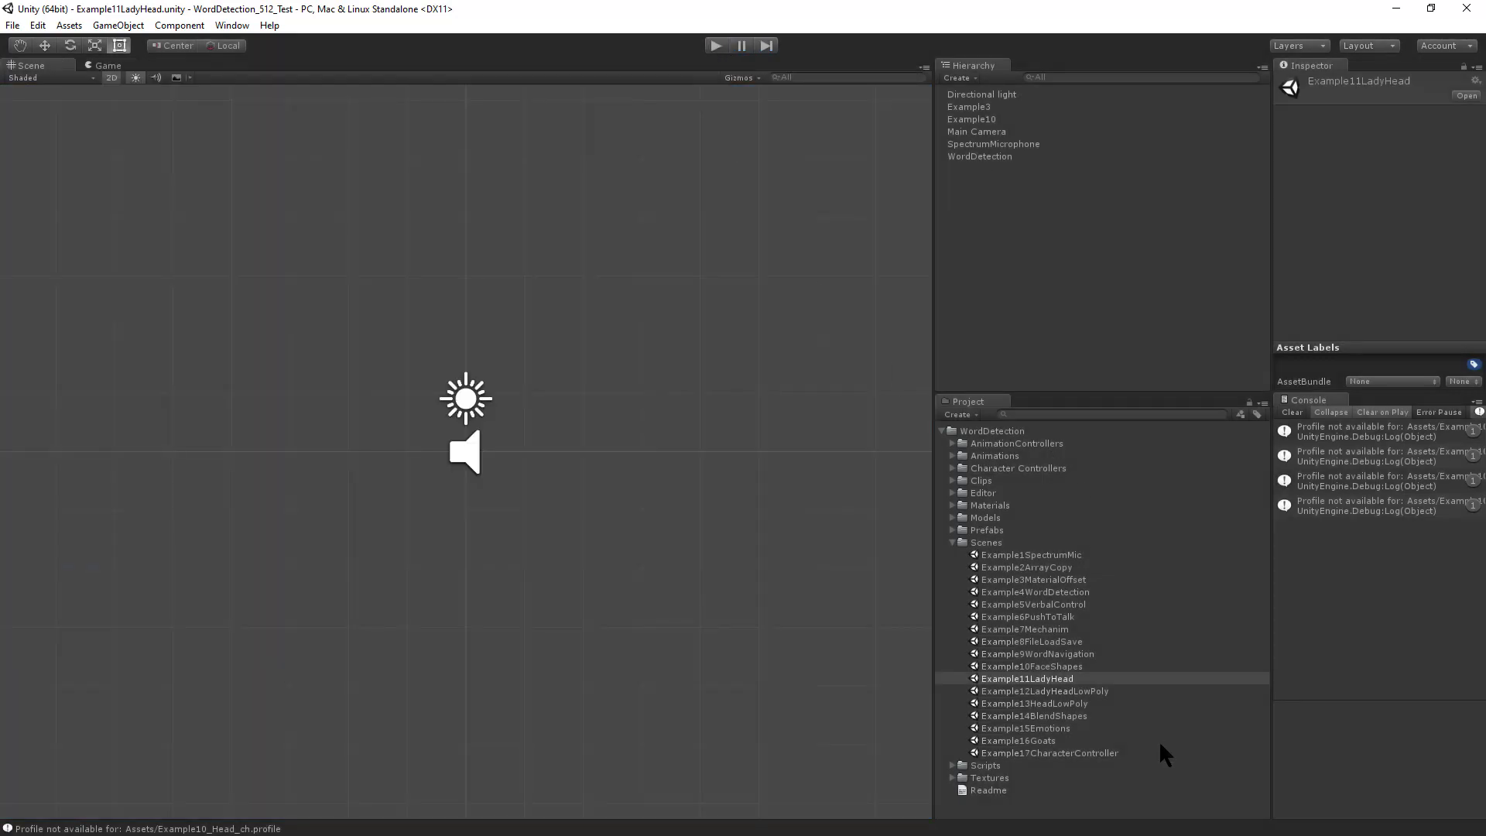
Step: Run Example12LadyHeadLowPoly, record Noise, ff, th and ee samples, then stop playing
{"action": "double_click", "coordinate": [1076, 691]}
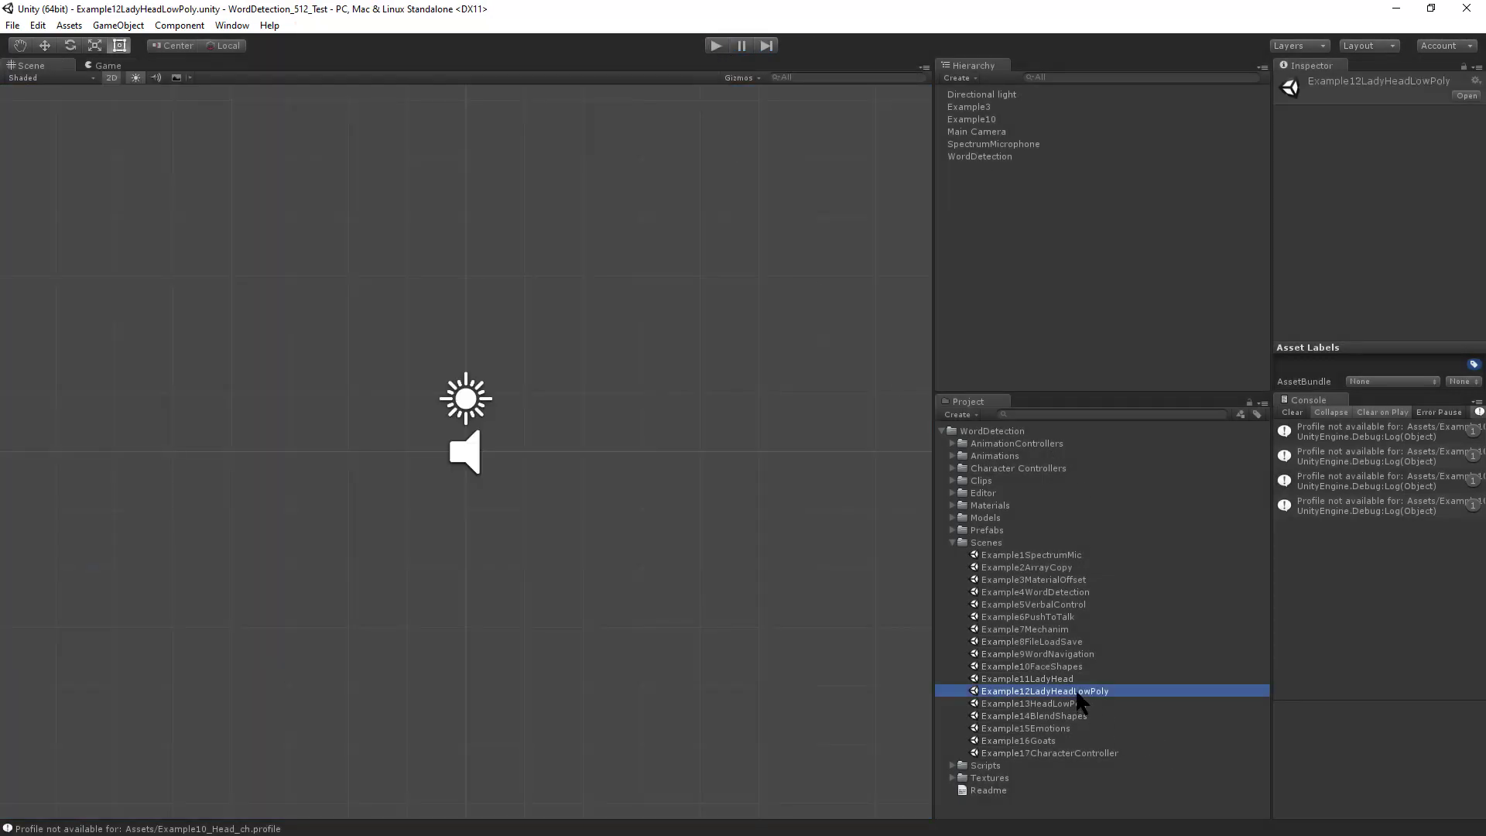
{"action": "left_click", "coordinate": [714, 50]}
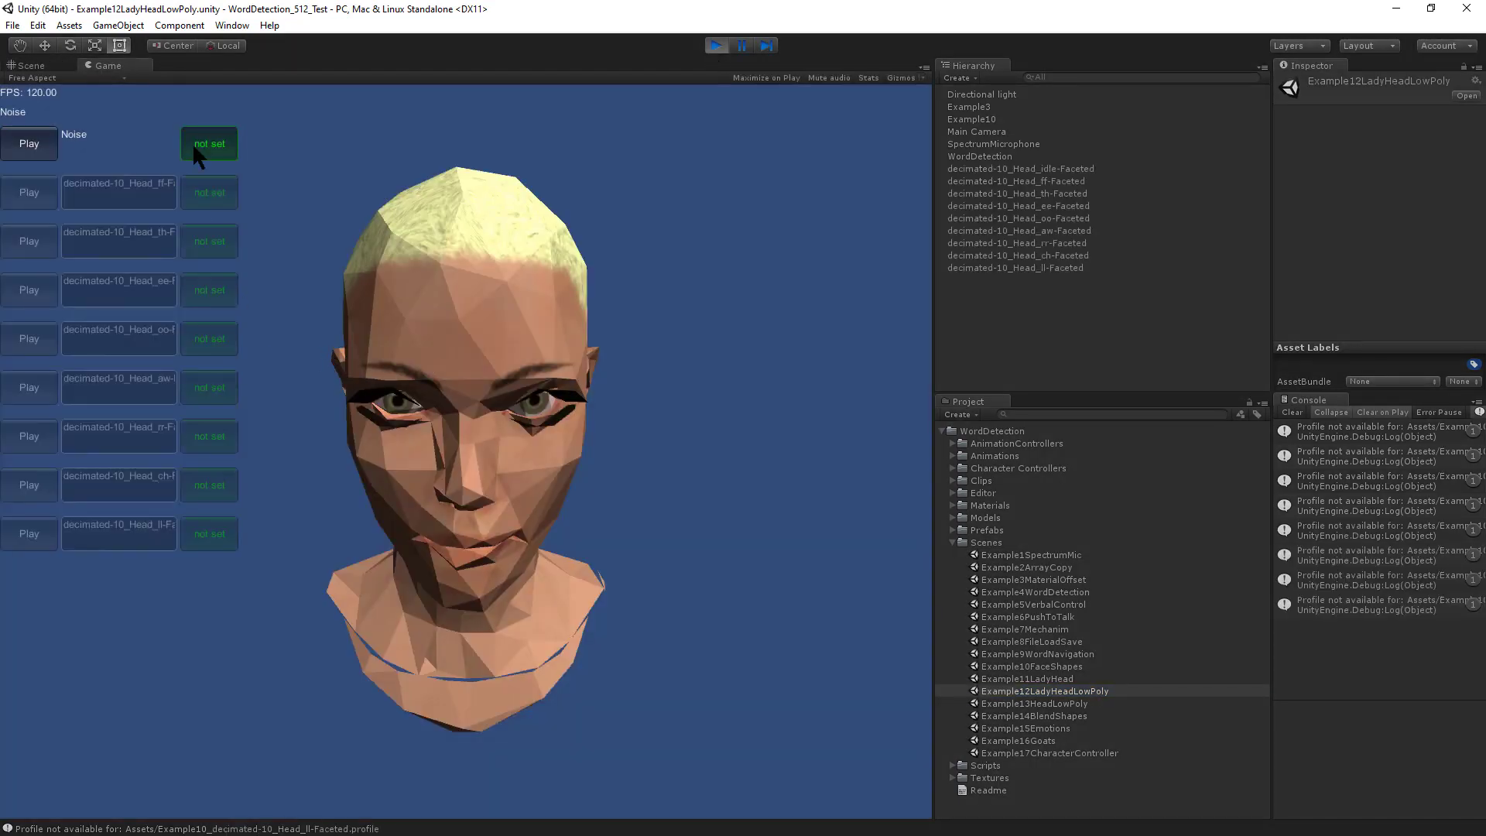
{"action": "left_click", "coordinate": [192, 142]}
{"action": "left_click", "coordinate": [200, 200]}
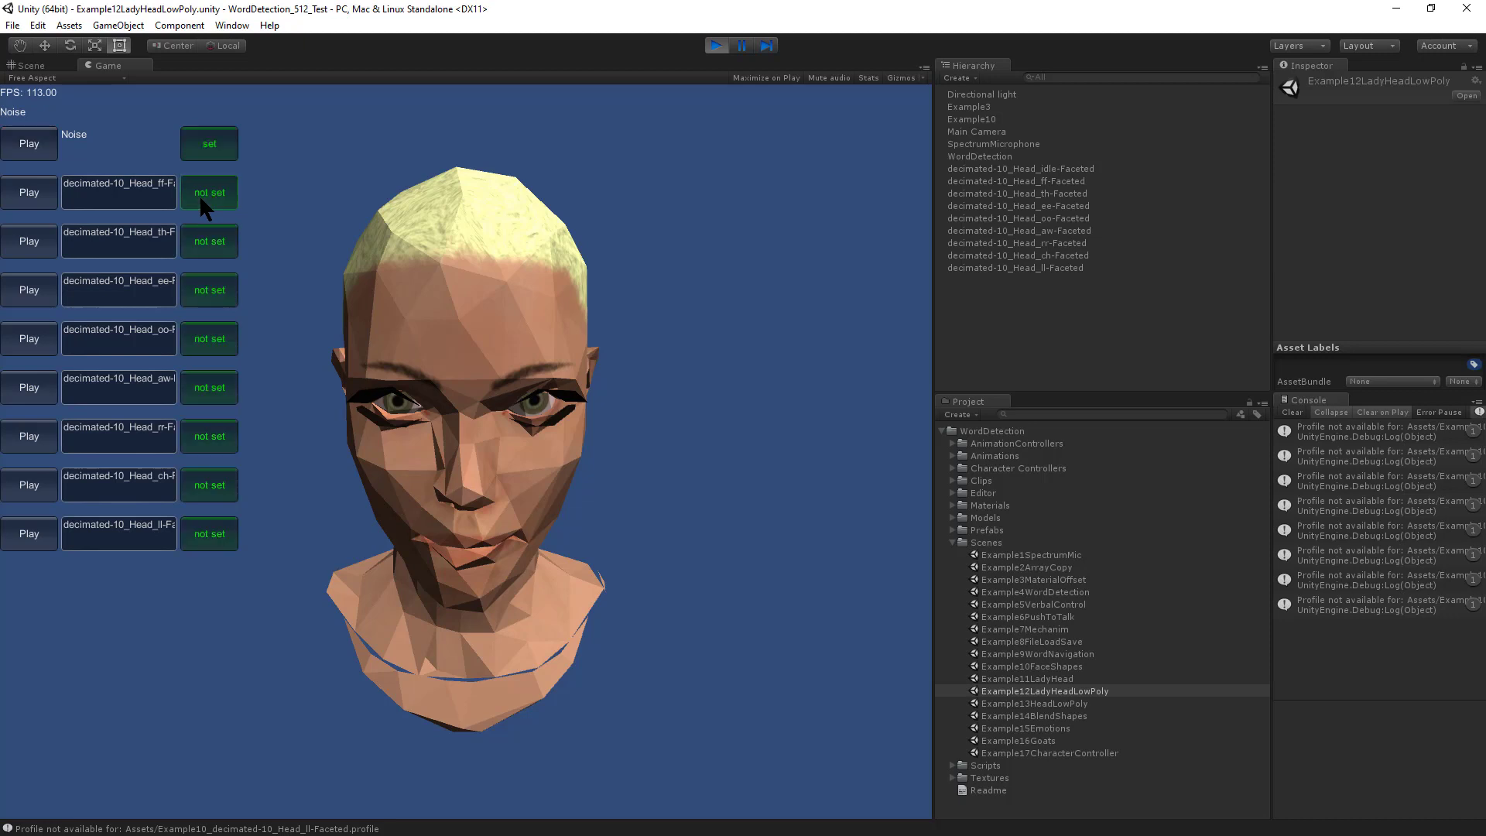
{"action": "left_click", "coordinate": [205, 240]}
{"action": "left_click", "coordinate": [211, 295]}
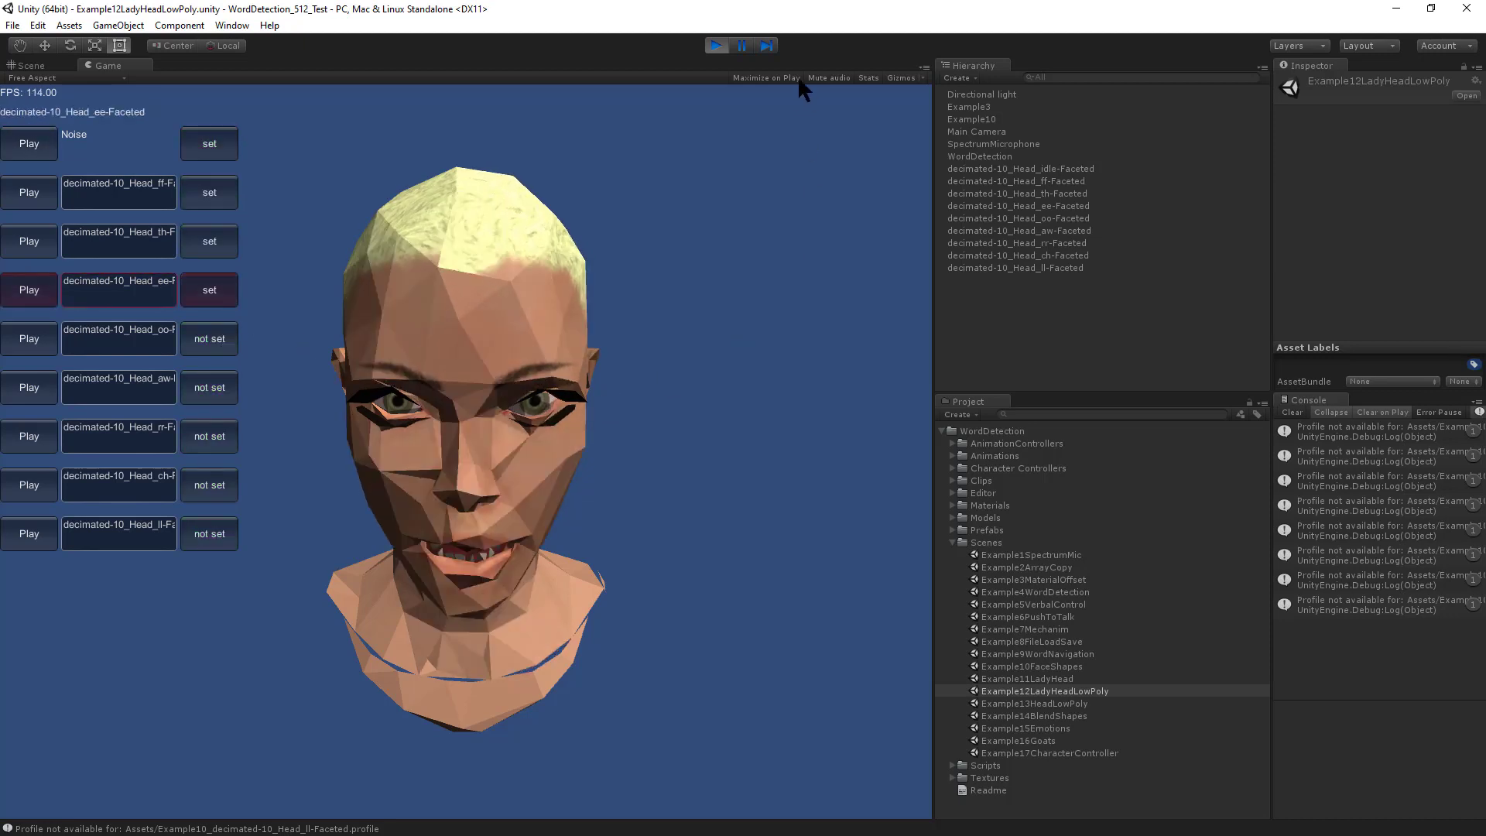
{"action": "left_click", "coordinate": [716, 45]}
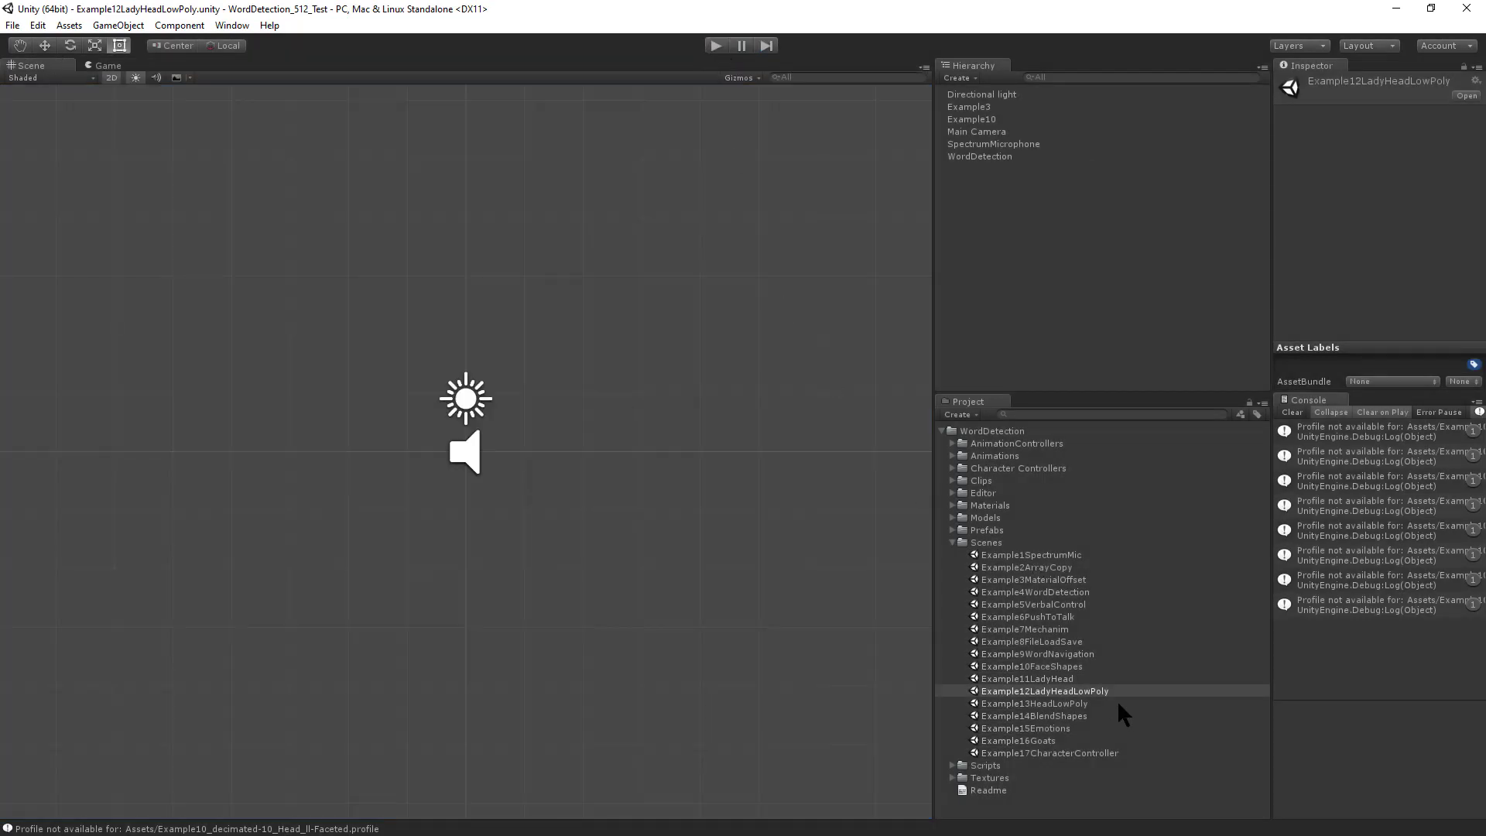
Step: Run Example13HeadLowPoly with the Razer Kraken mic, record the i and oo samples, then stop
{"action": "double_click", "coordinate": [1076, 703]}
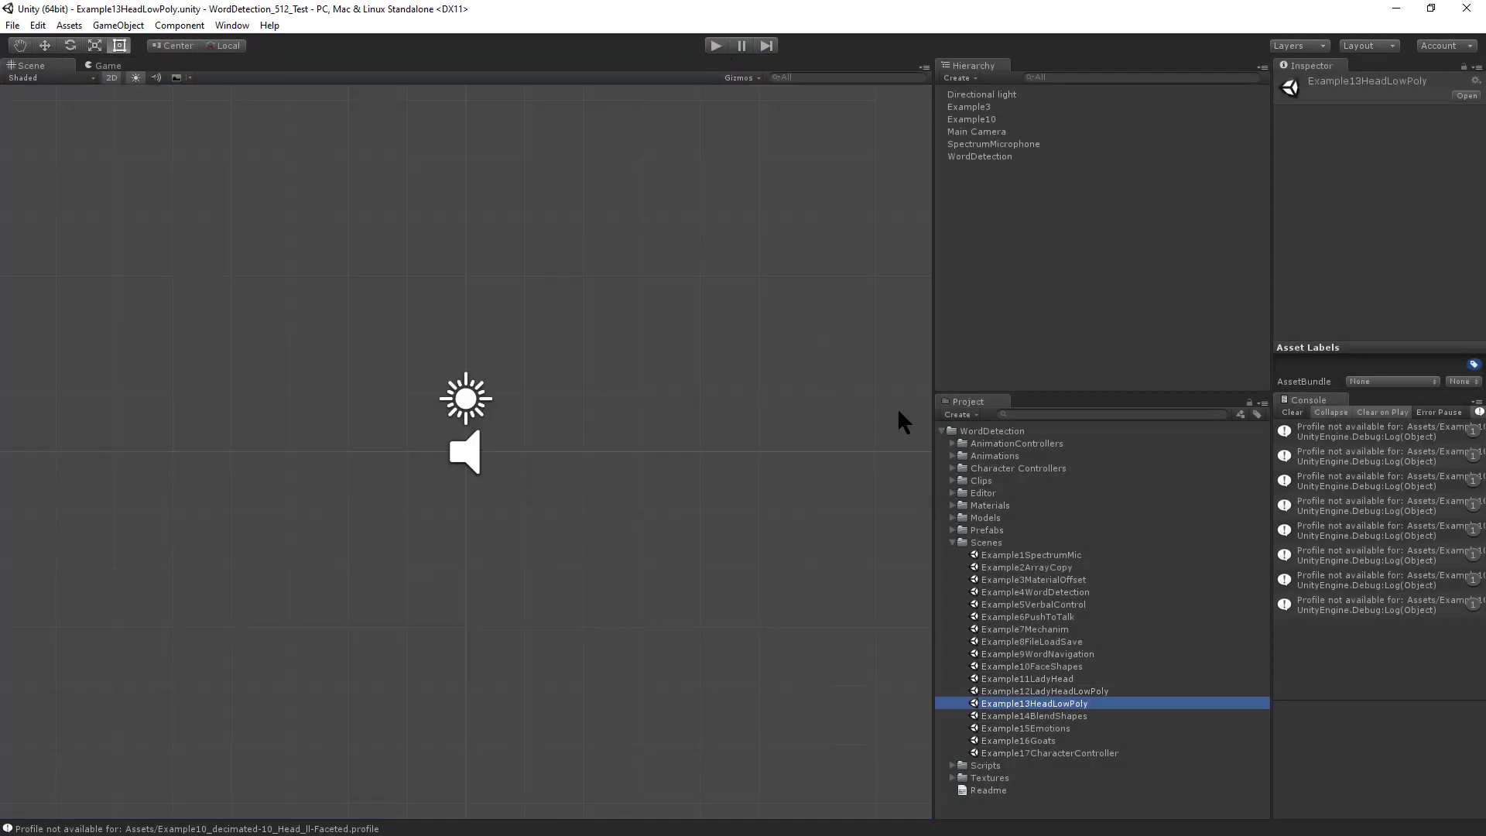
{"action": "left_click", "coordinate": [718, 45]}
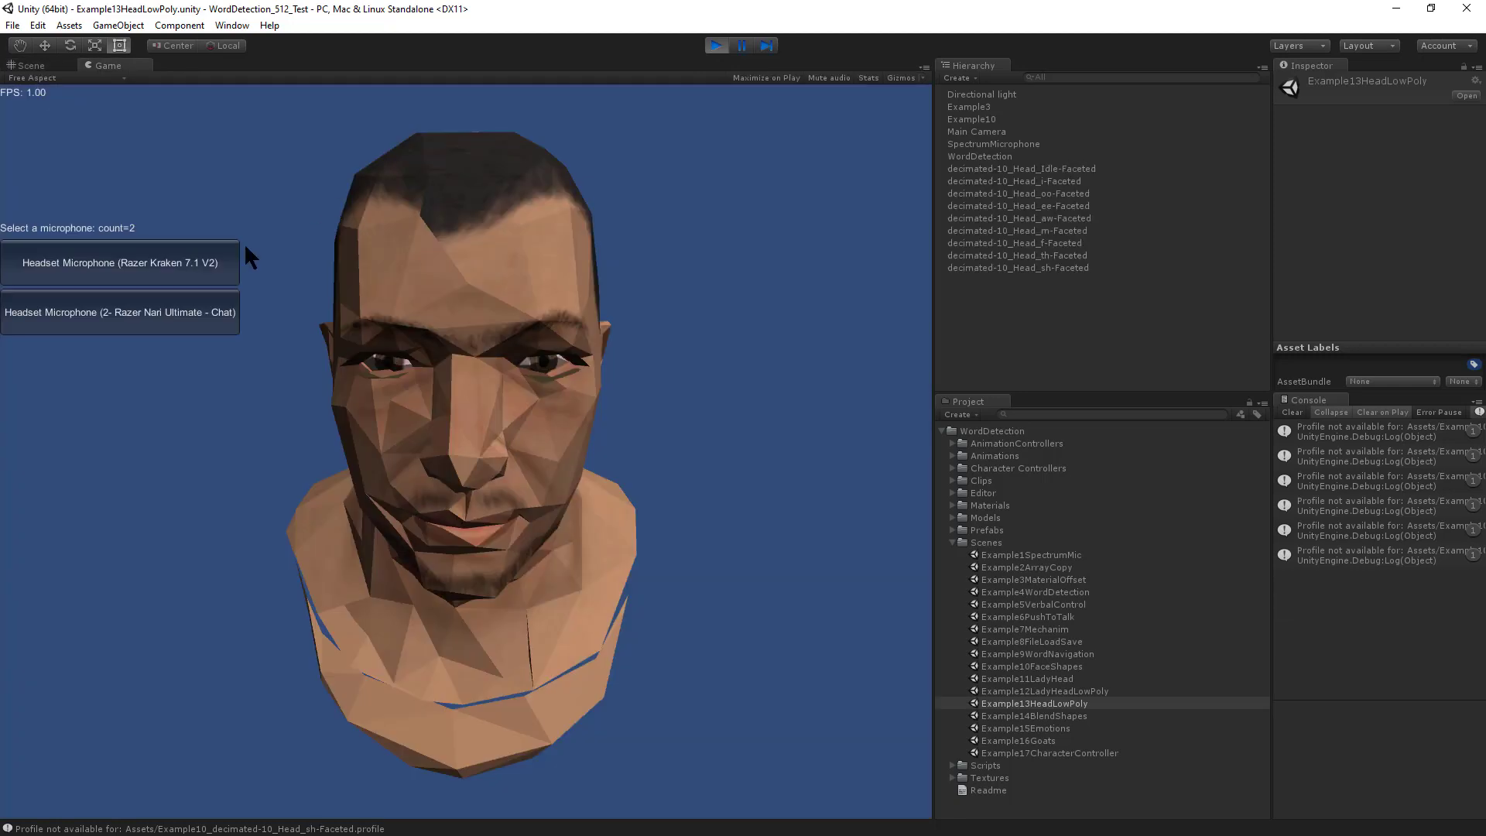
{"action": "left_click", "coordinate": [217, 258]}
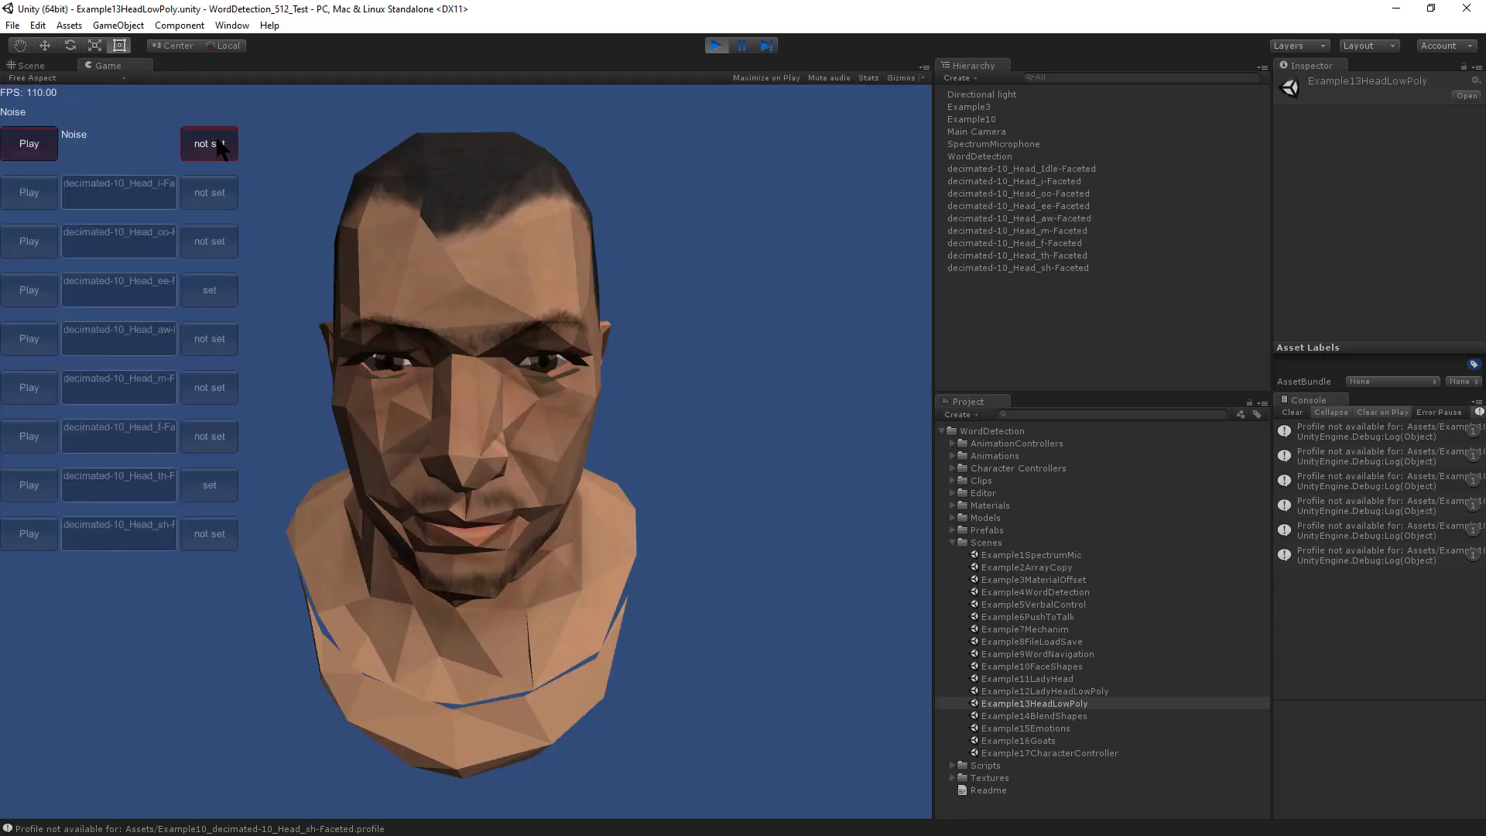
{"action": "left_click", "coordinate": [204, 190]}
{"action": "left_click", "coordinate": [201, 242]}
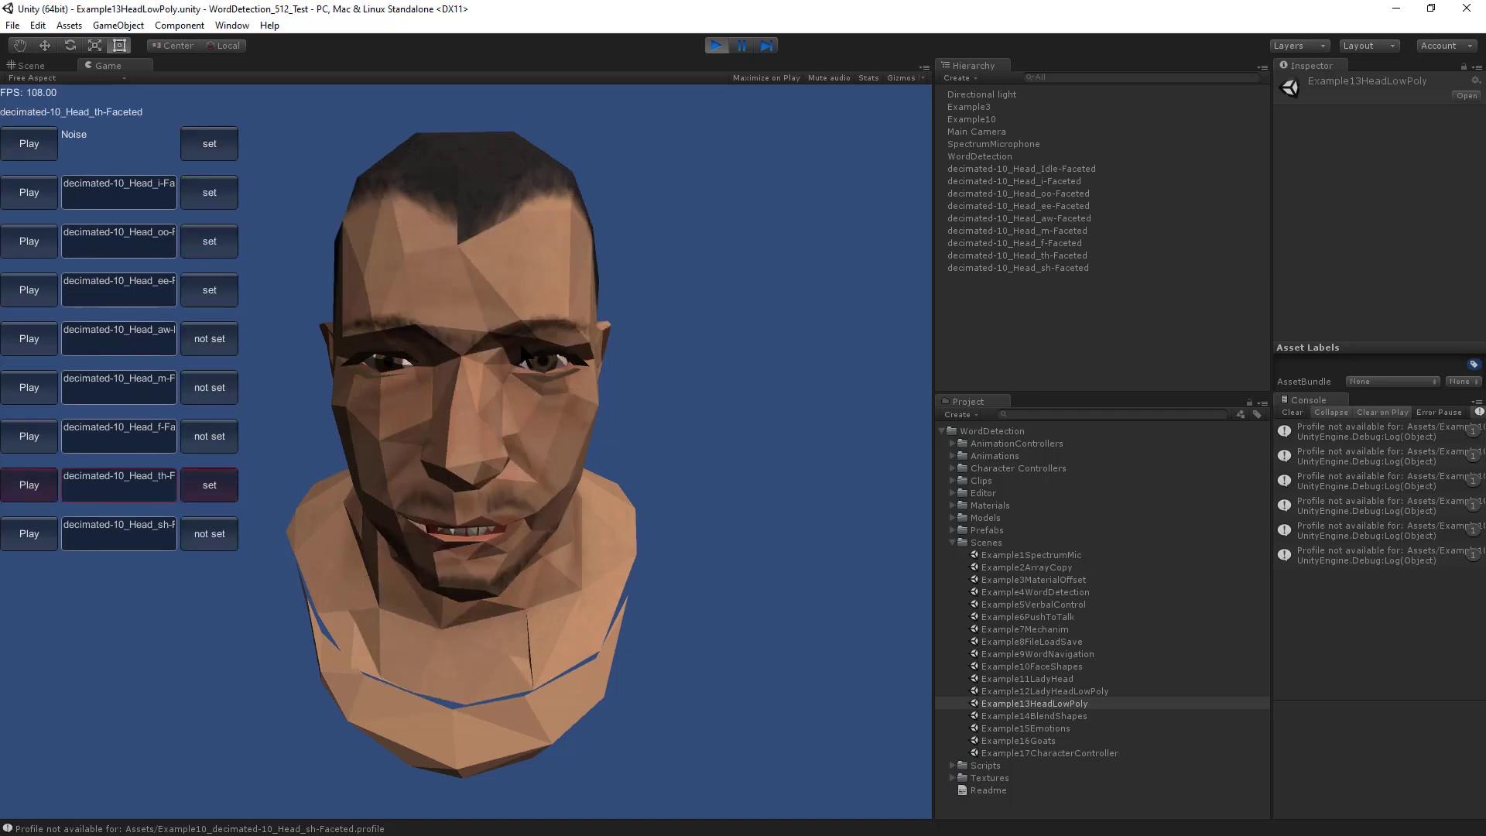
{"action": "left_click", "coordinate": [713, 46]}
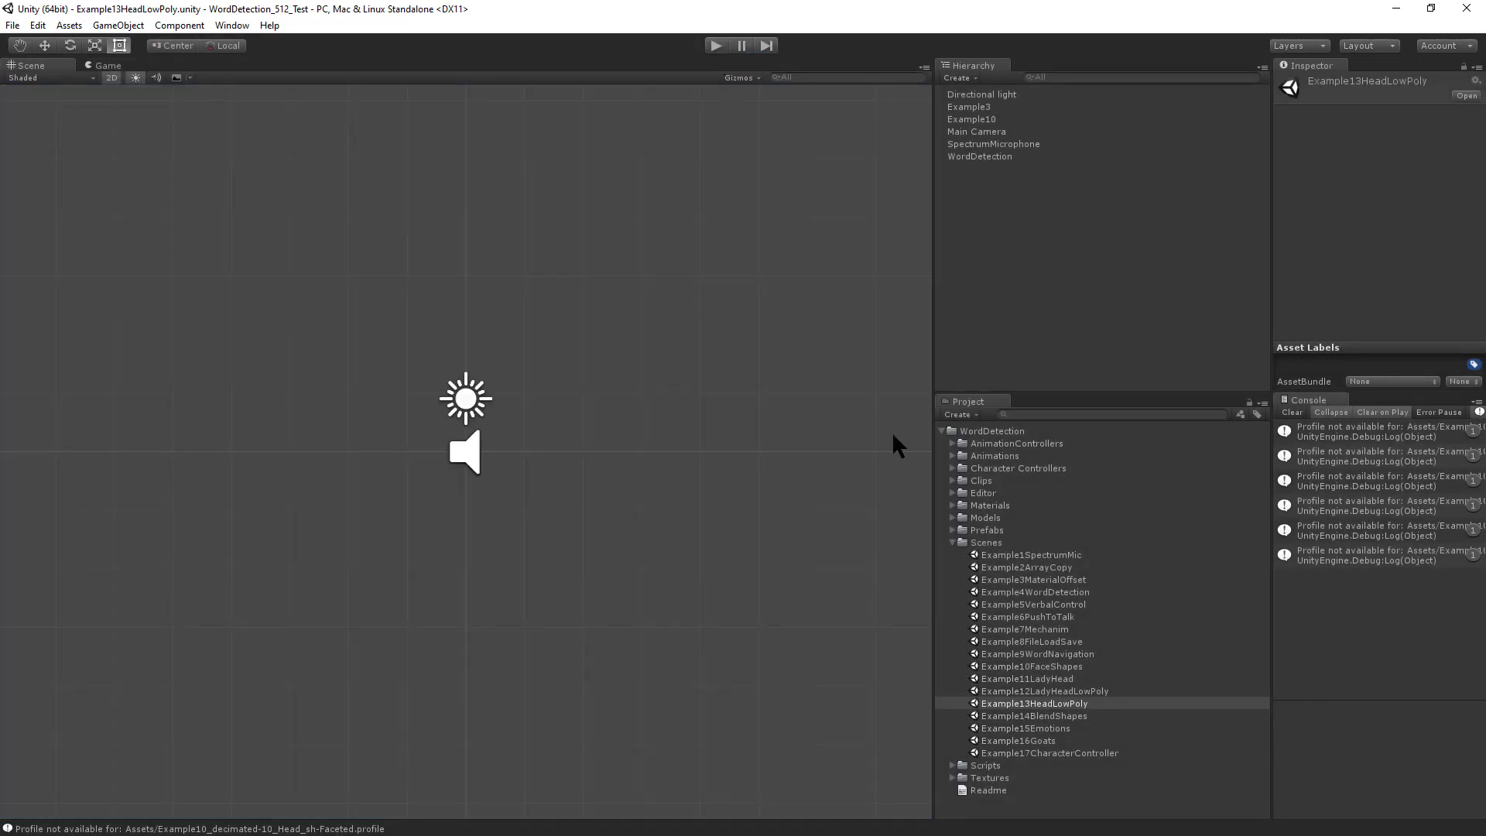
Step: Run Example14BlendShapes with the Razer Kraken mic, record Noise, oo, f, m and ee, then stop
{"action": "double_click", "coordinate": [1054, 717]}
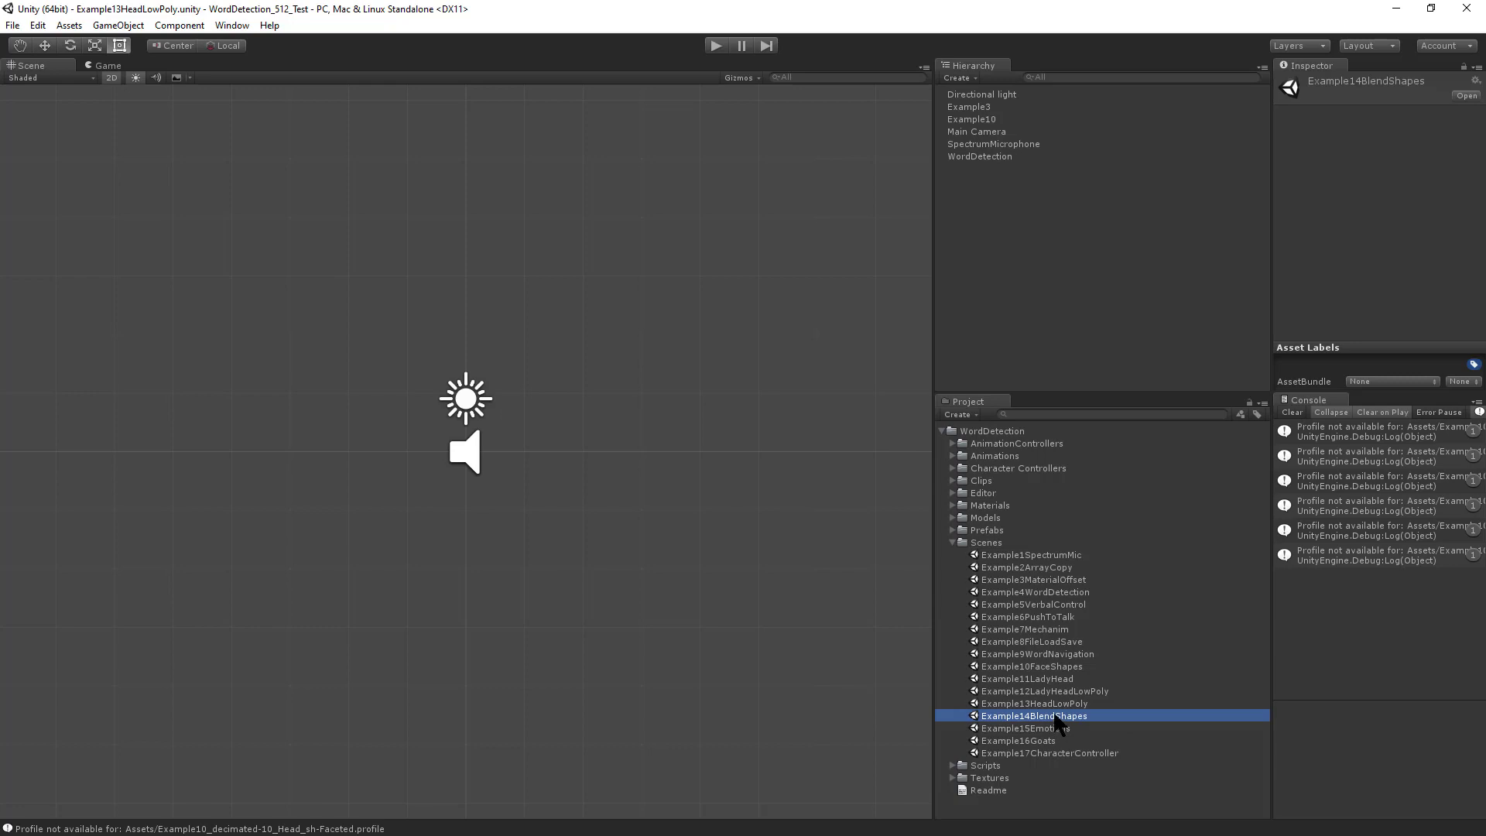
{"action": "left_click", "coordinate": [716, 46]}
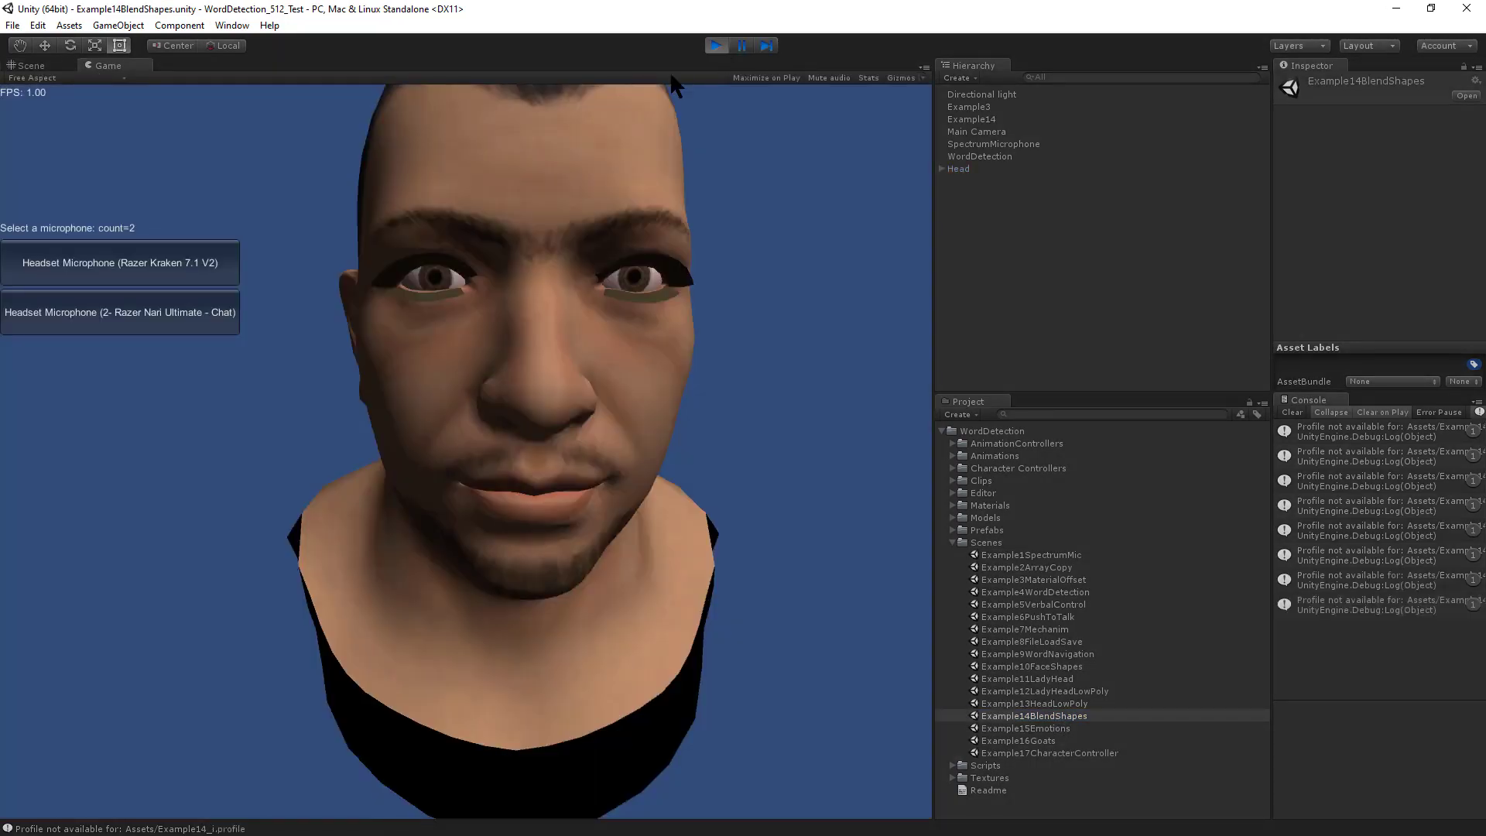
{"action": "left_click", "coordinate": [180, 262]}
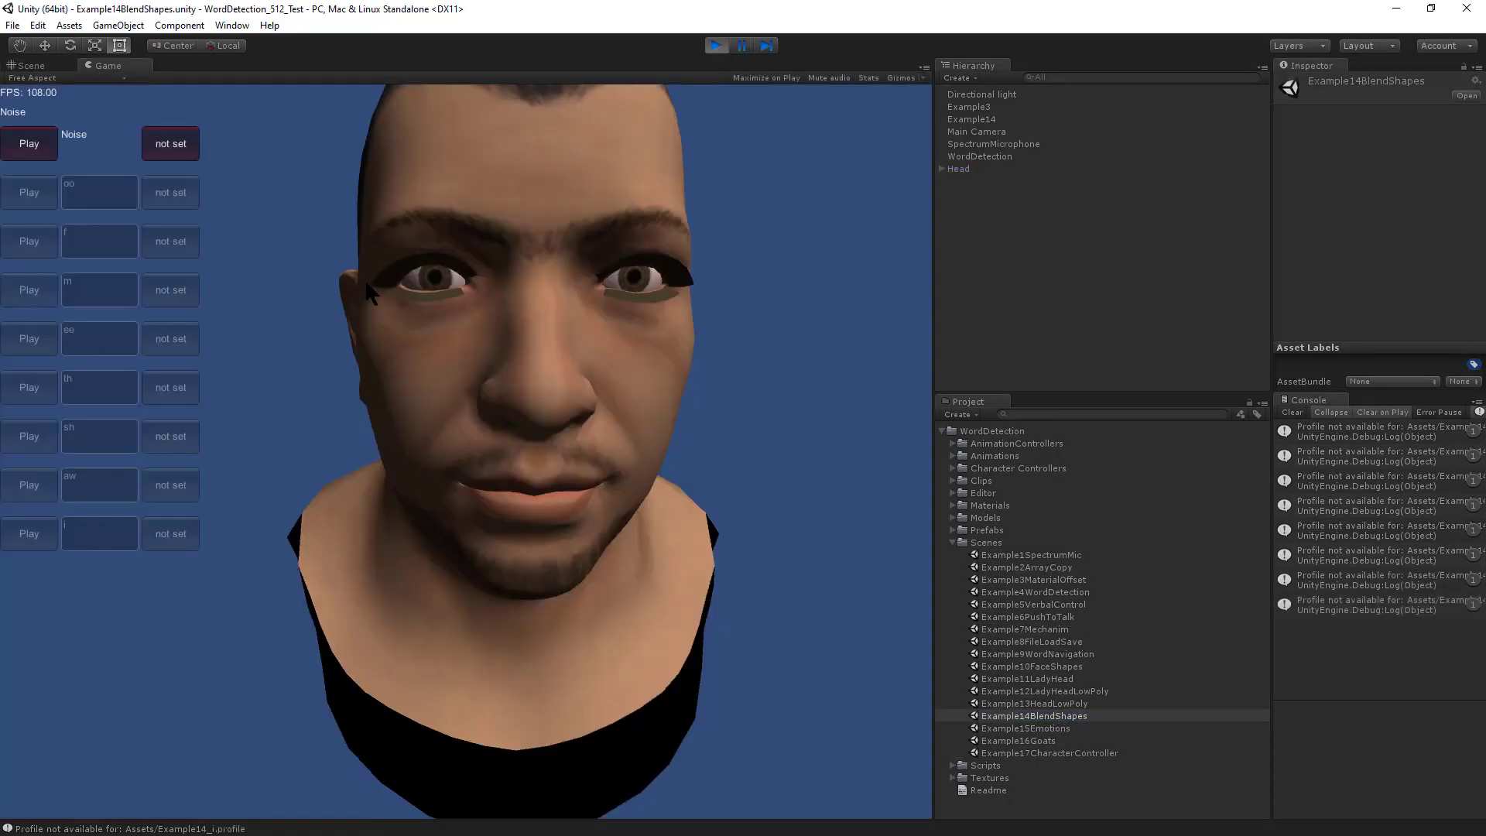
{"action": "left_click", "coordinate": [161, 137]}
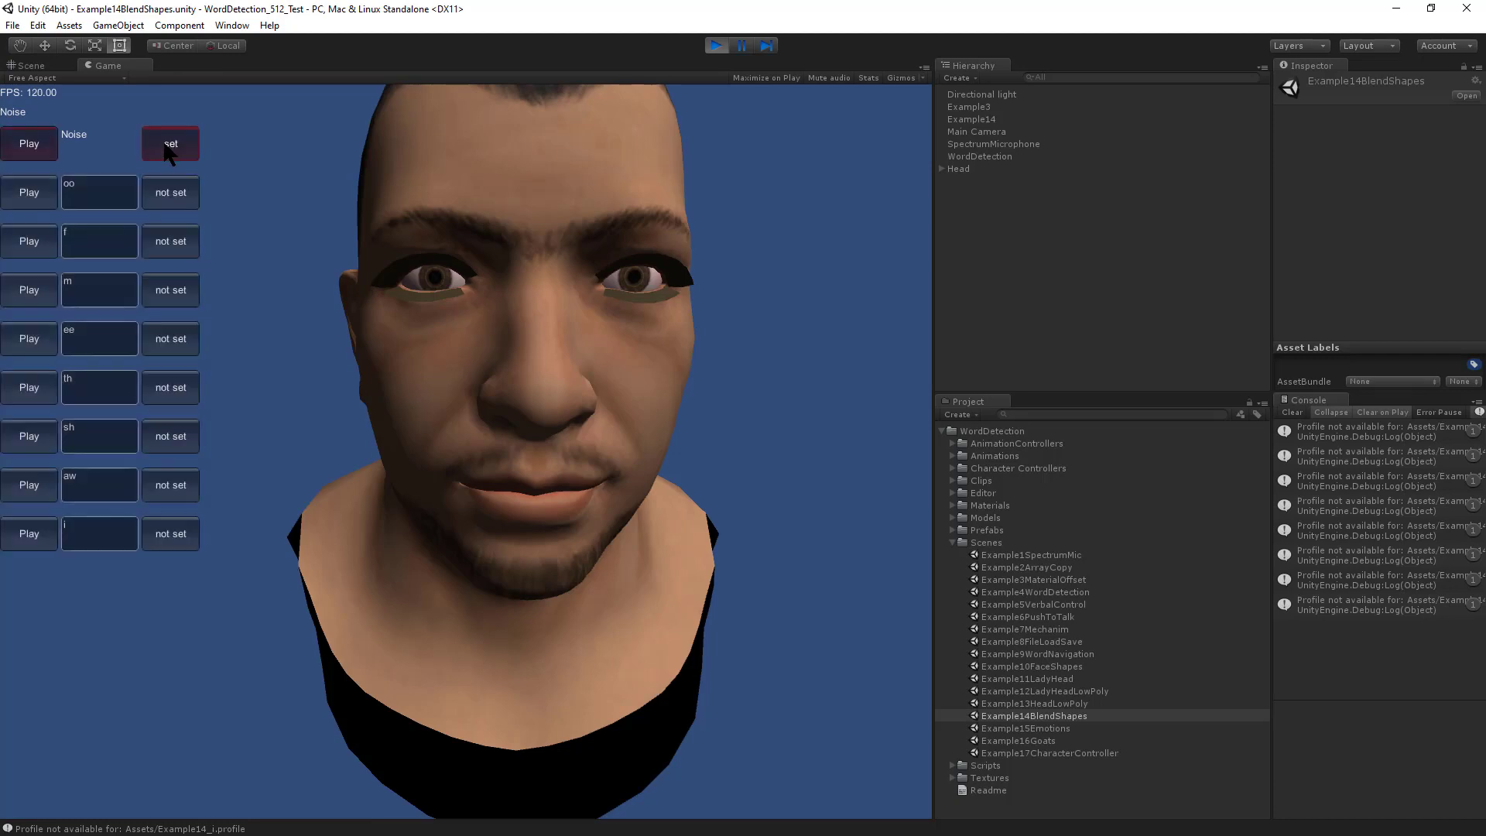
{"action": "left_click", "coordinate": [172, 193]}
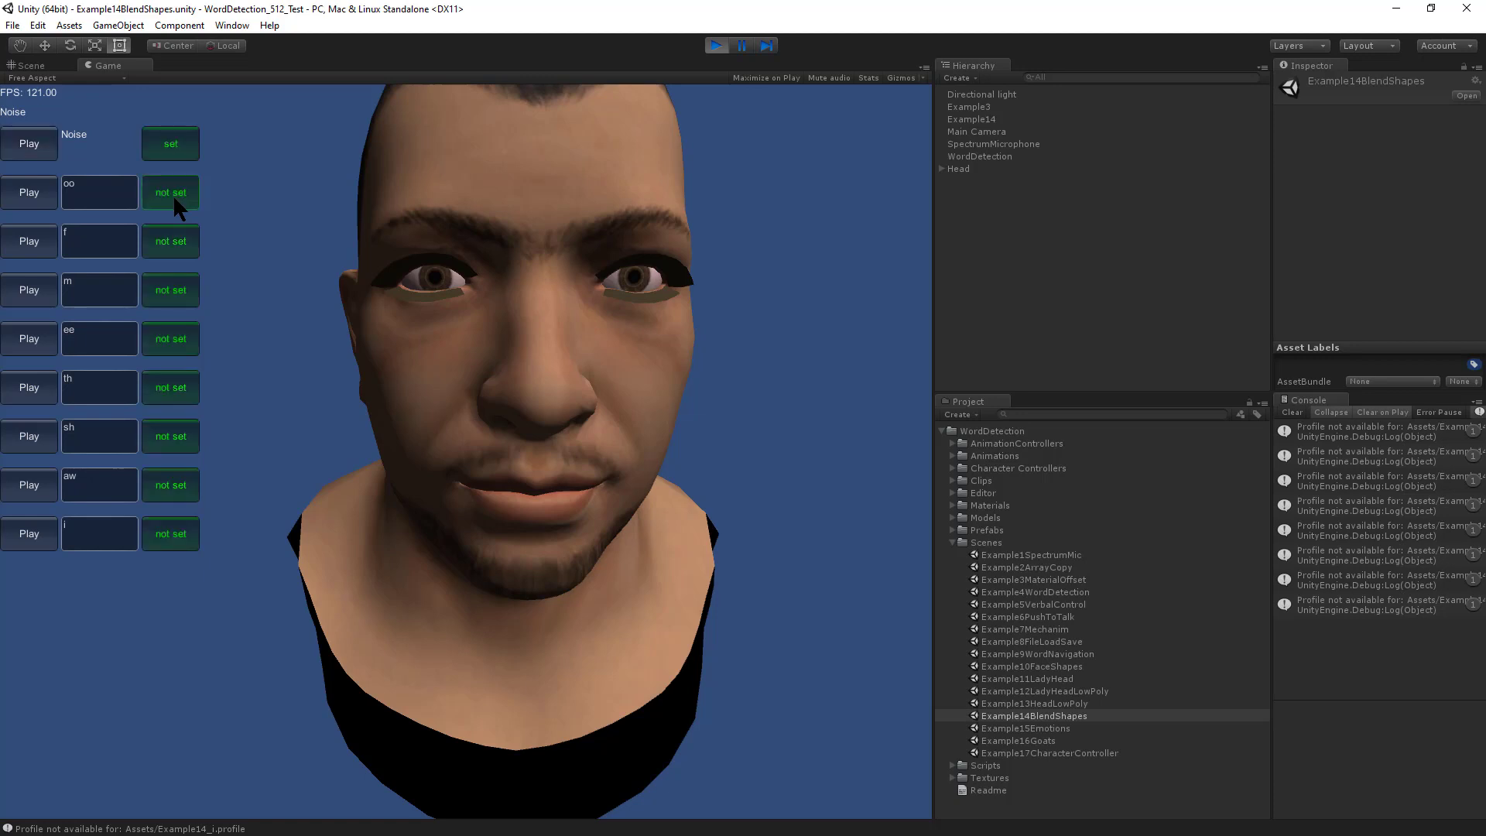
{"action": "left_click", "coordinate": [165, 247]}
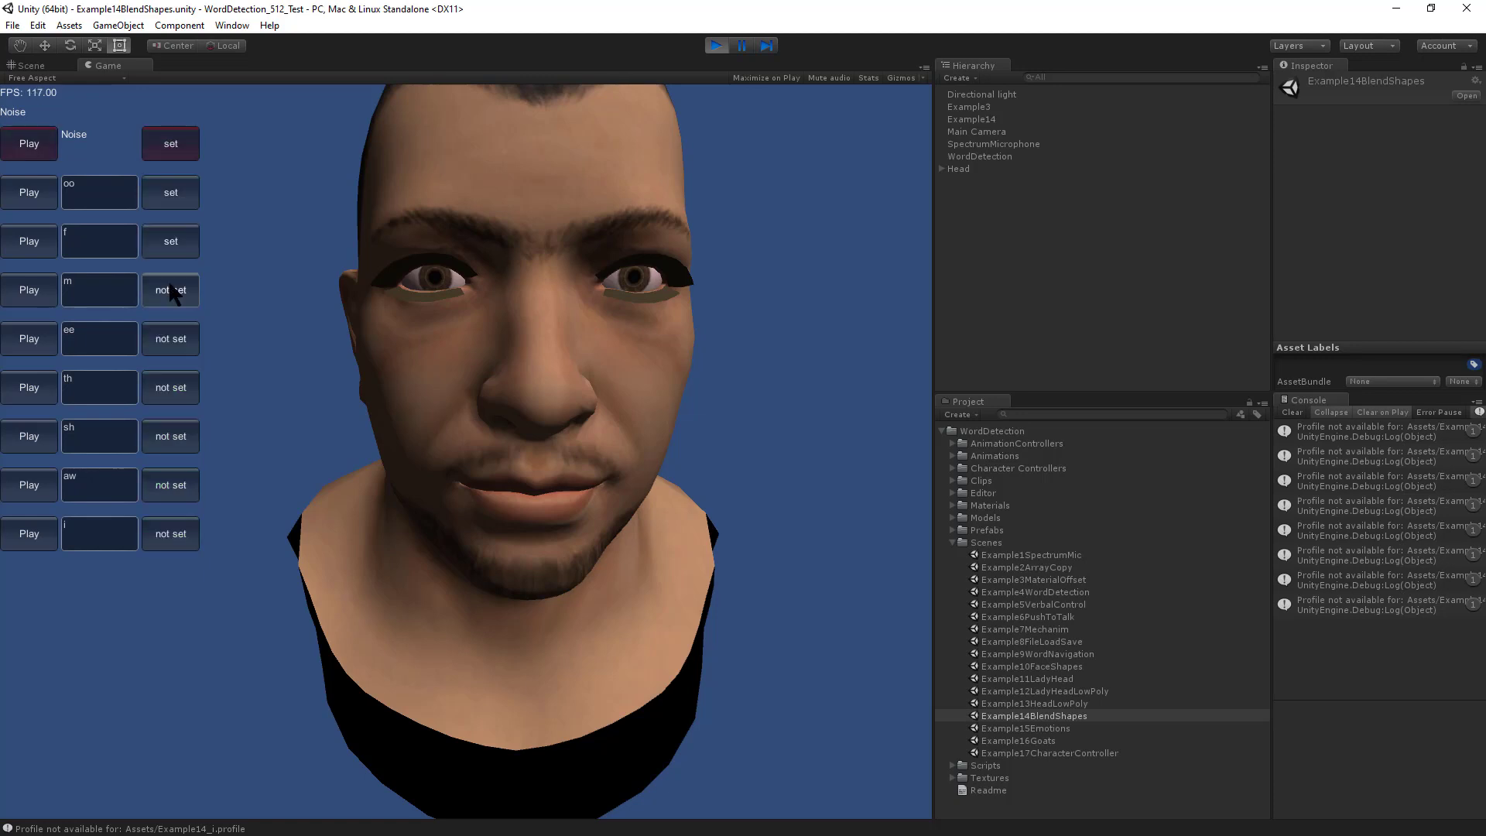
{"action": "left_click", "coordinate": [169, 285]}
{"action": "left_click", "coordinate": [176, 341]}
{"action": "left_click", "coordinate": [713, 45]}
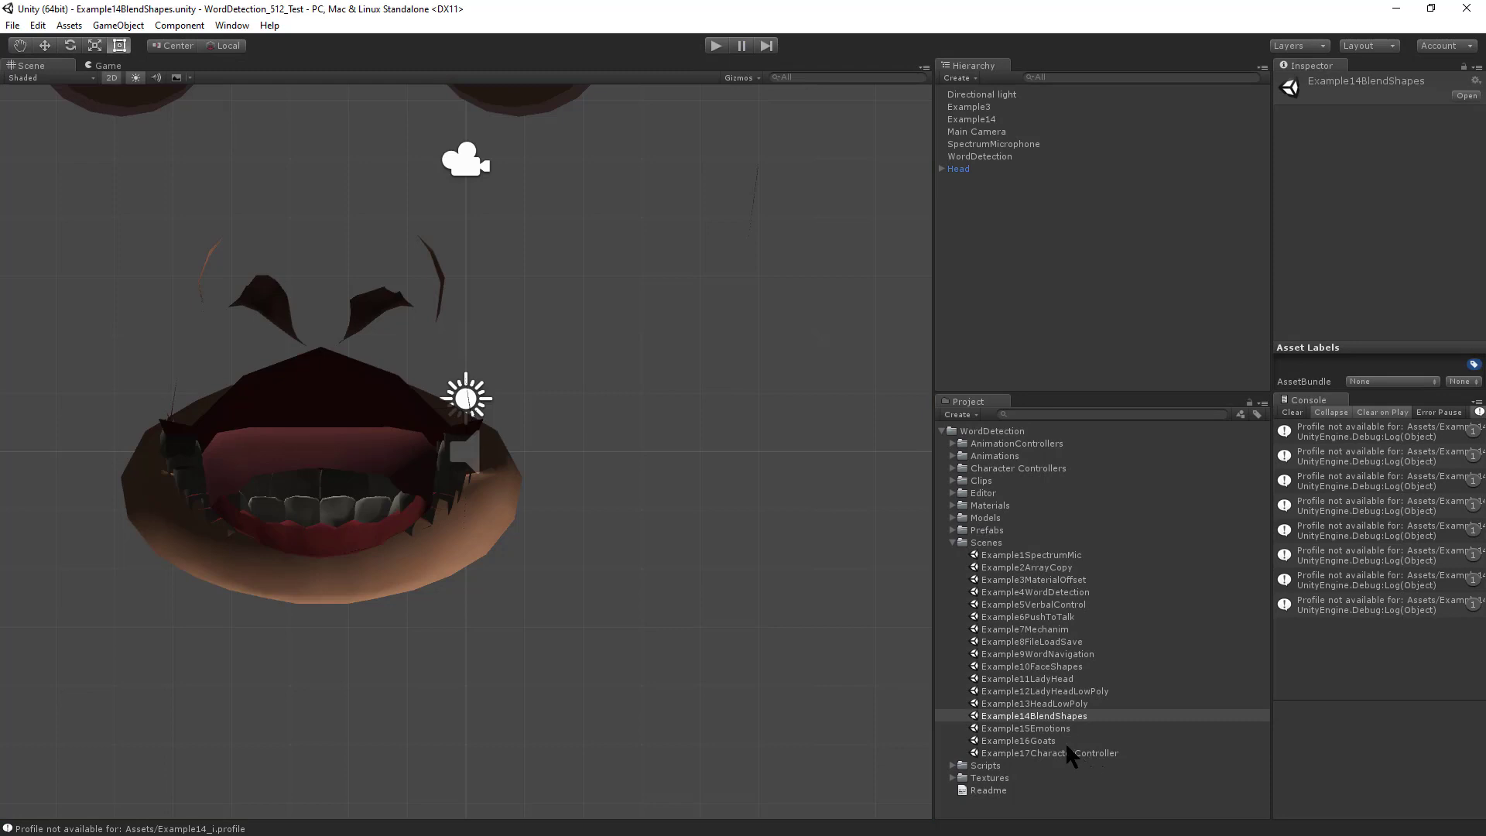
Step: Run Example15Emotions with the Razer Kraken mic, record Noise, goofy, confused and worried, then stop
{"action": "double_click", "coordinate": [1052, 729]}
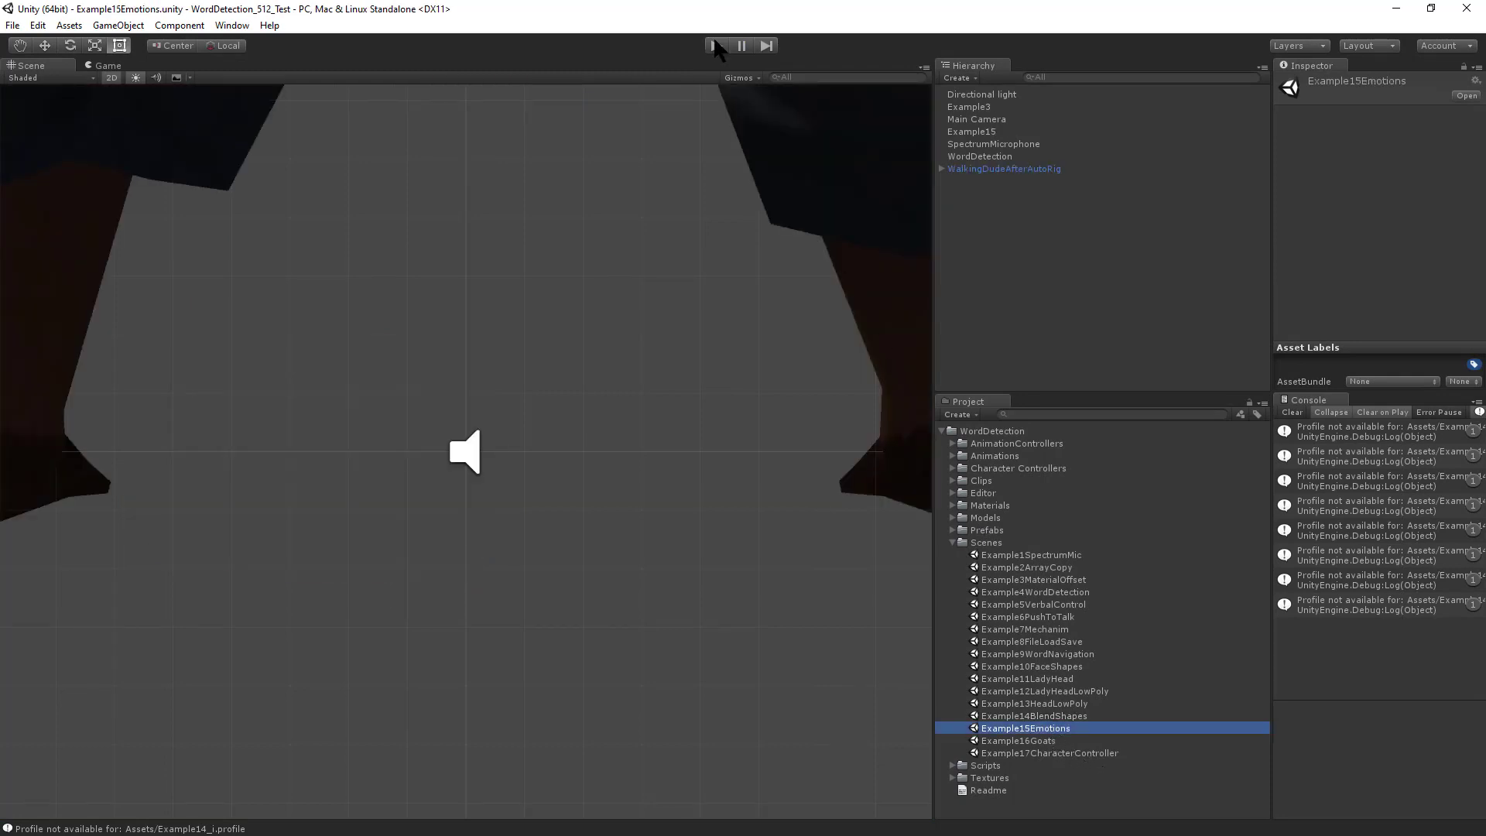
{"action": "left_click", "coordinate": [713, 45]}
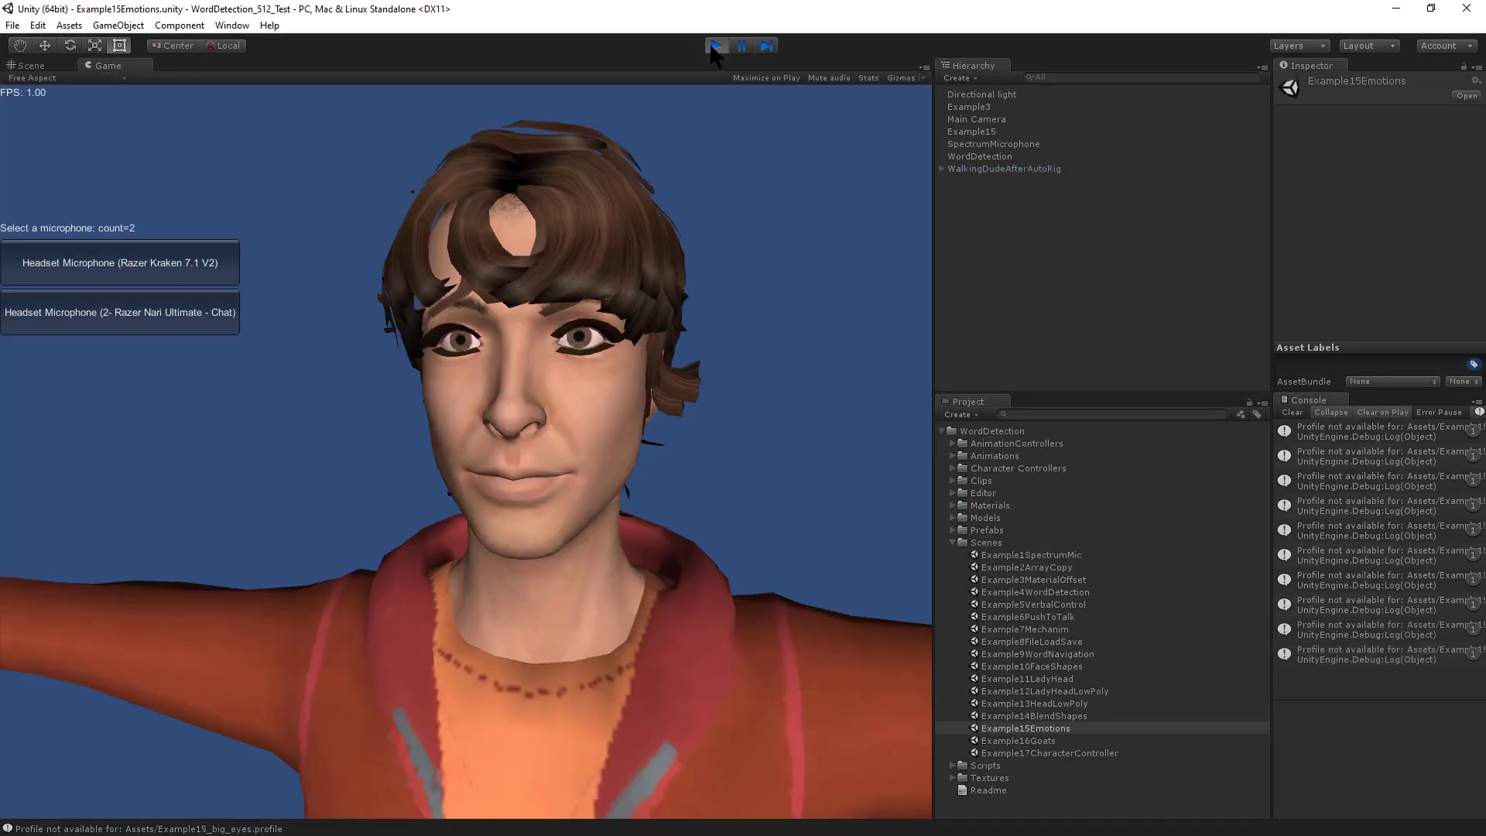
{"action": "left_click", "coordinate": [192, 267]}
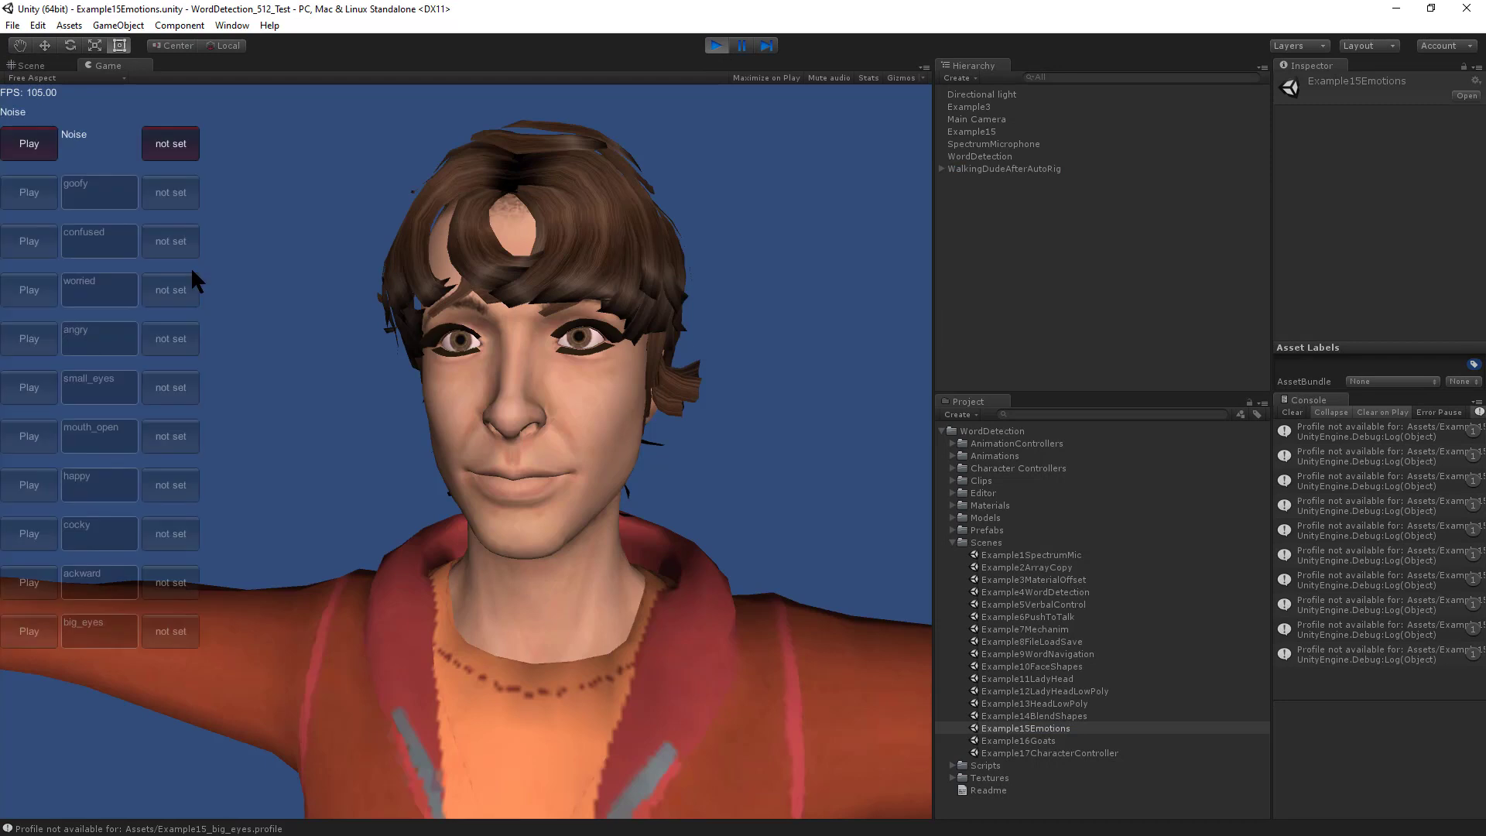
{"action": "left_click", "coordinate": [165, 152]}
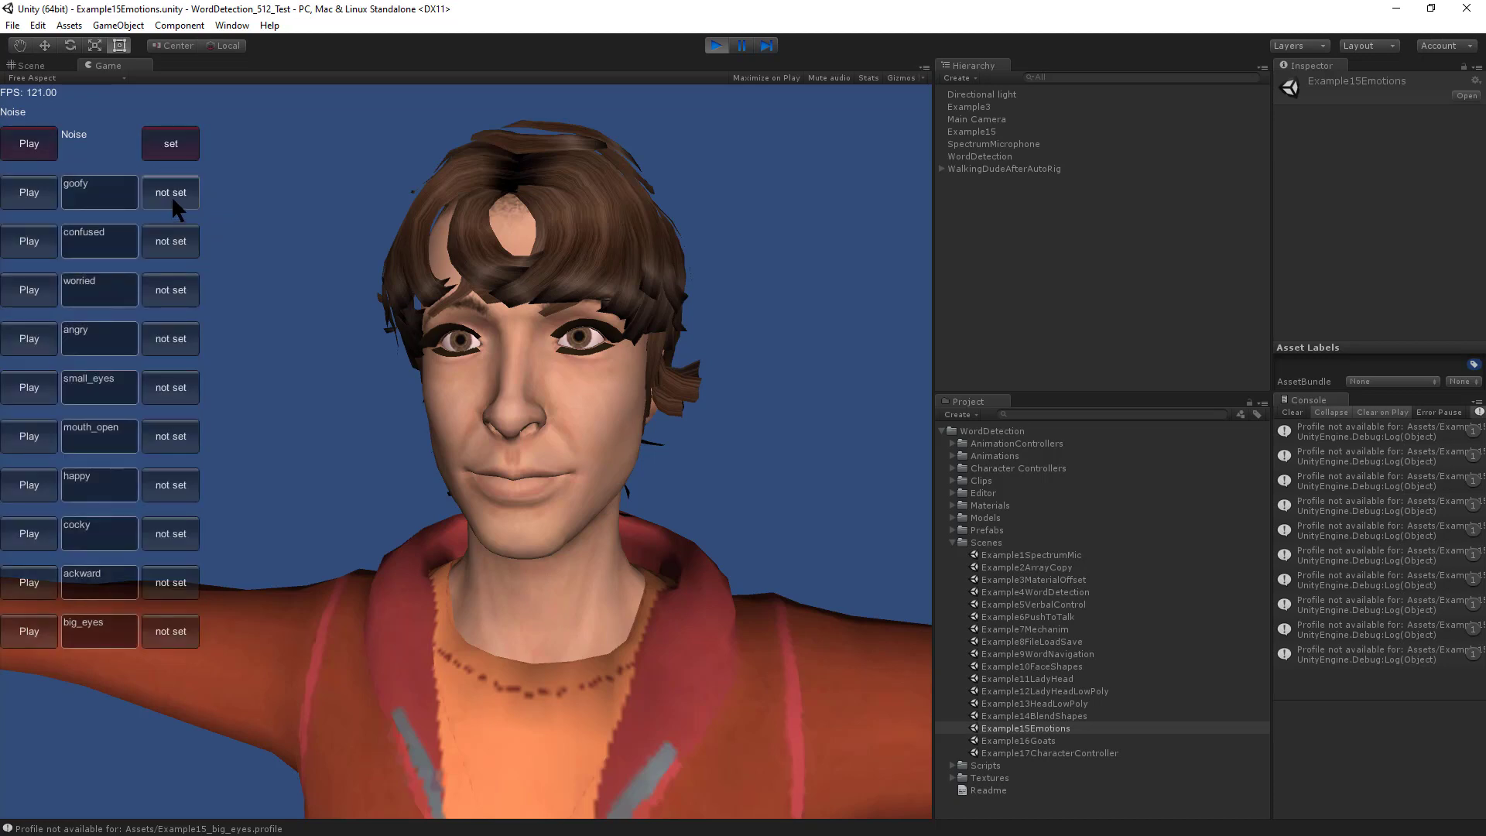
{"action": "left_click", "coordinate": [170, 196]}
{"action": "left_click", "coordinate": [173, 236]}
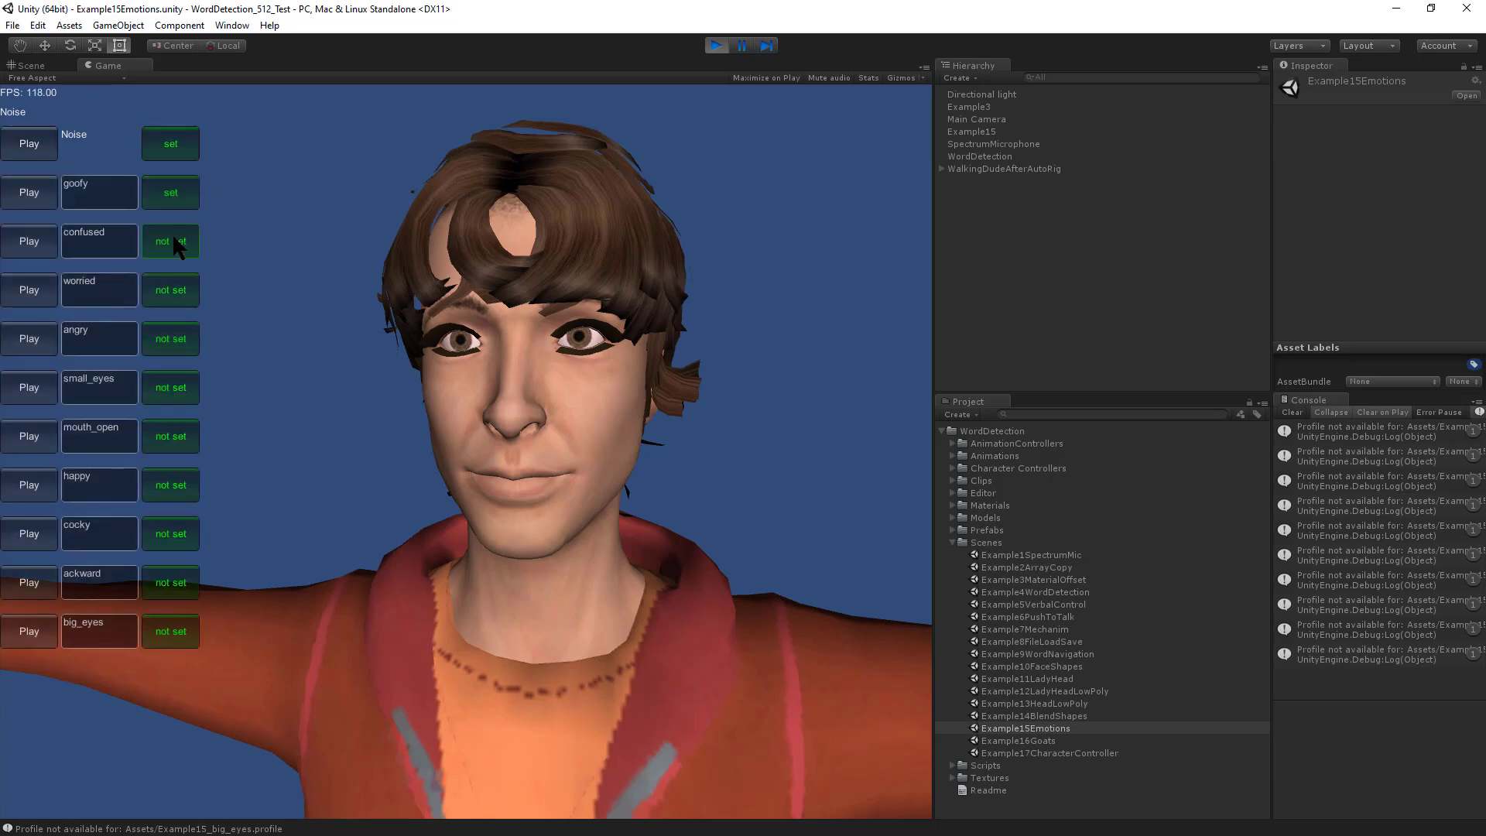
{"action": "left_click", "coordinate": [173, 286]}
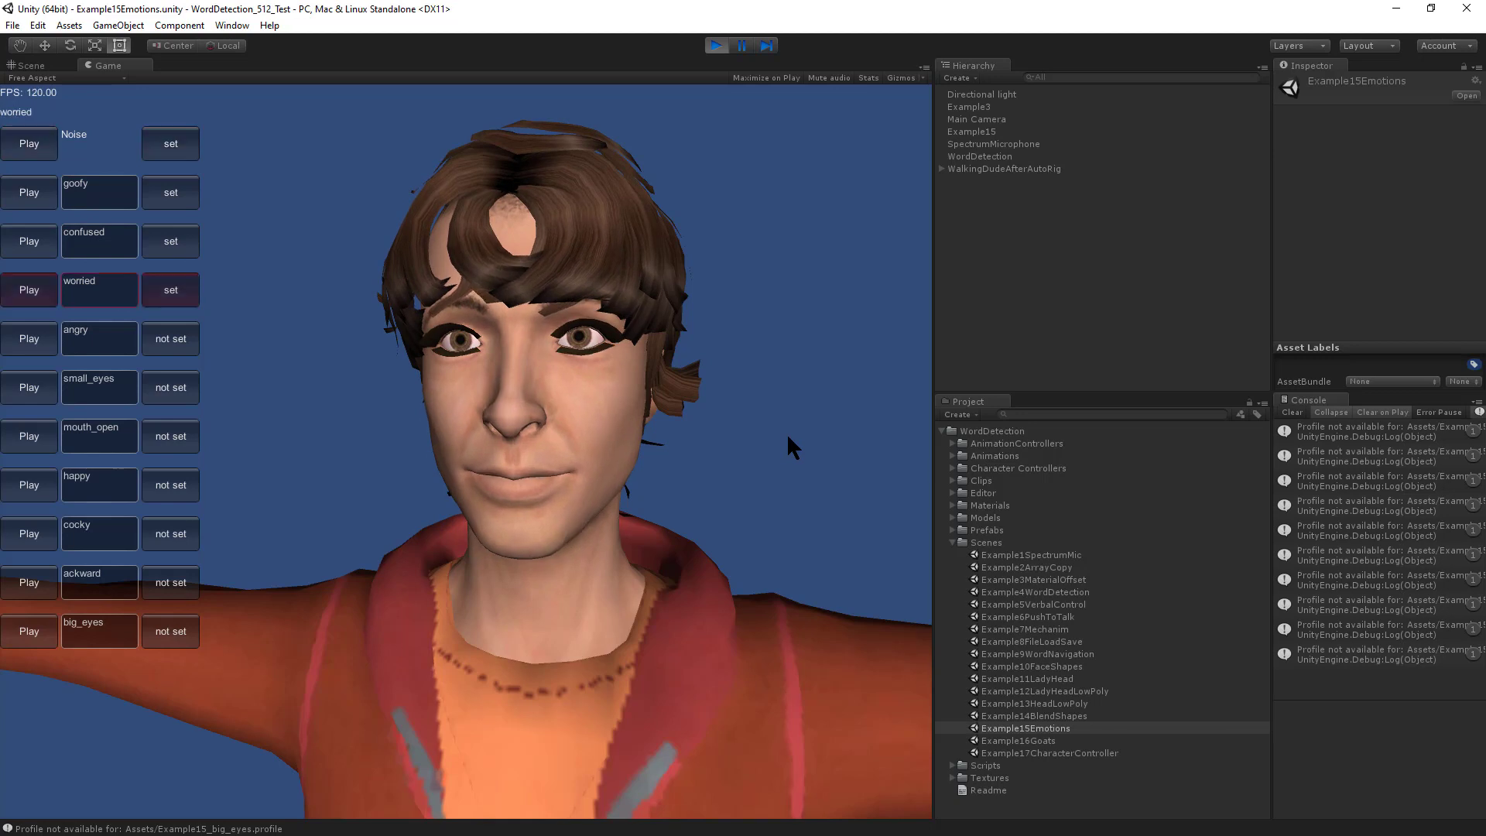
{"action": "left_click", "coordinate": [709, 45]}
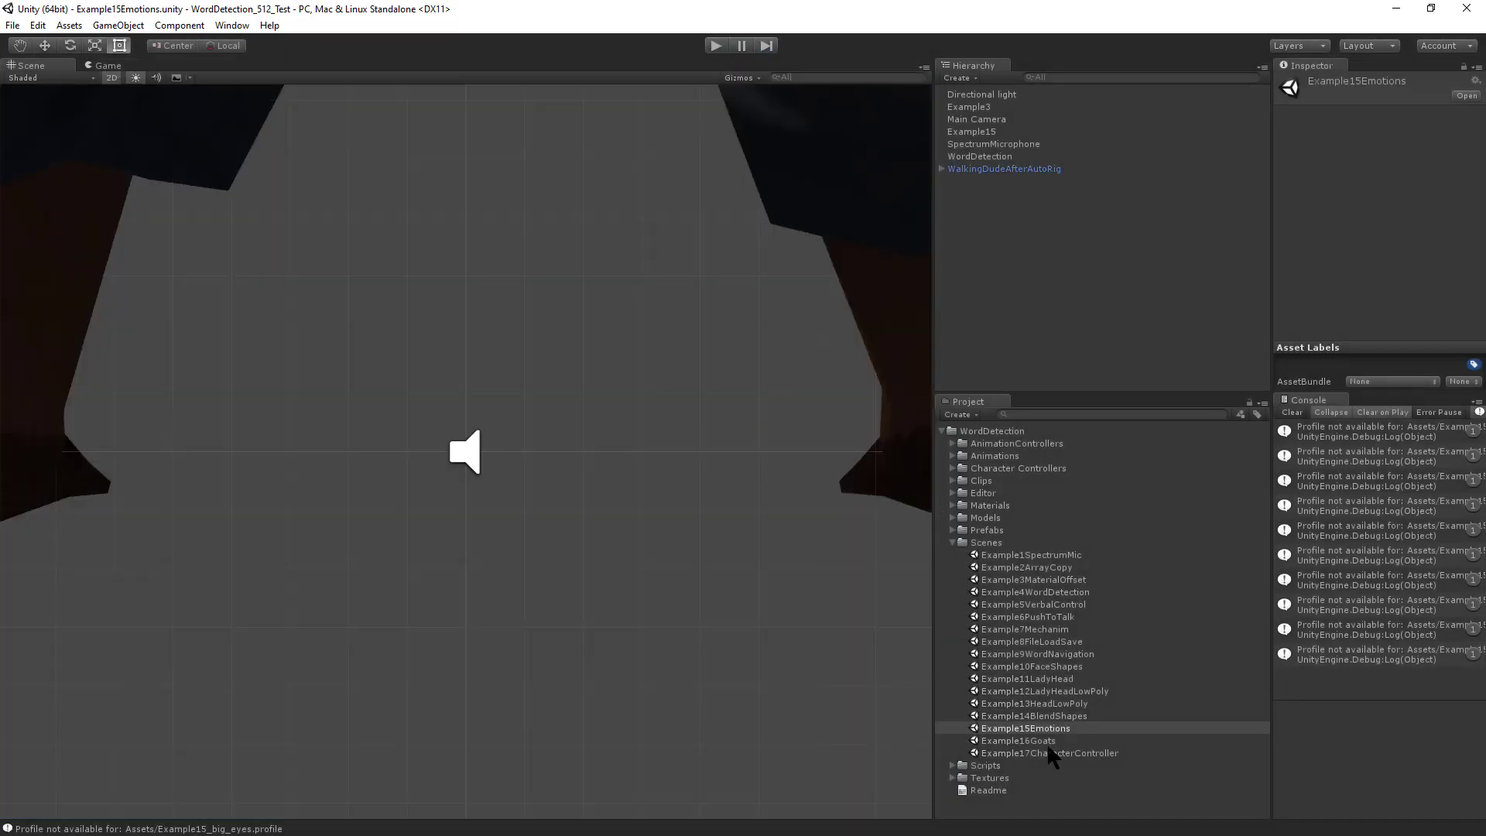
Step: Open Example16Goats, stop its brief run, and clear the Console log
{"action": "double_click", "coordinate": [1045, 742]}
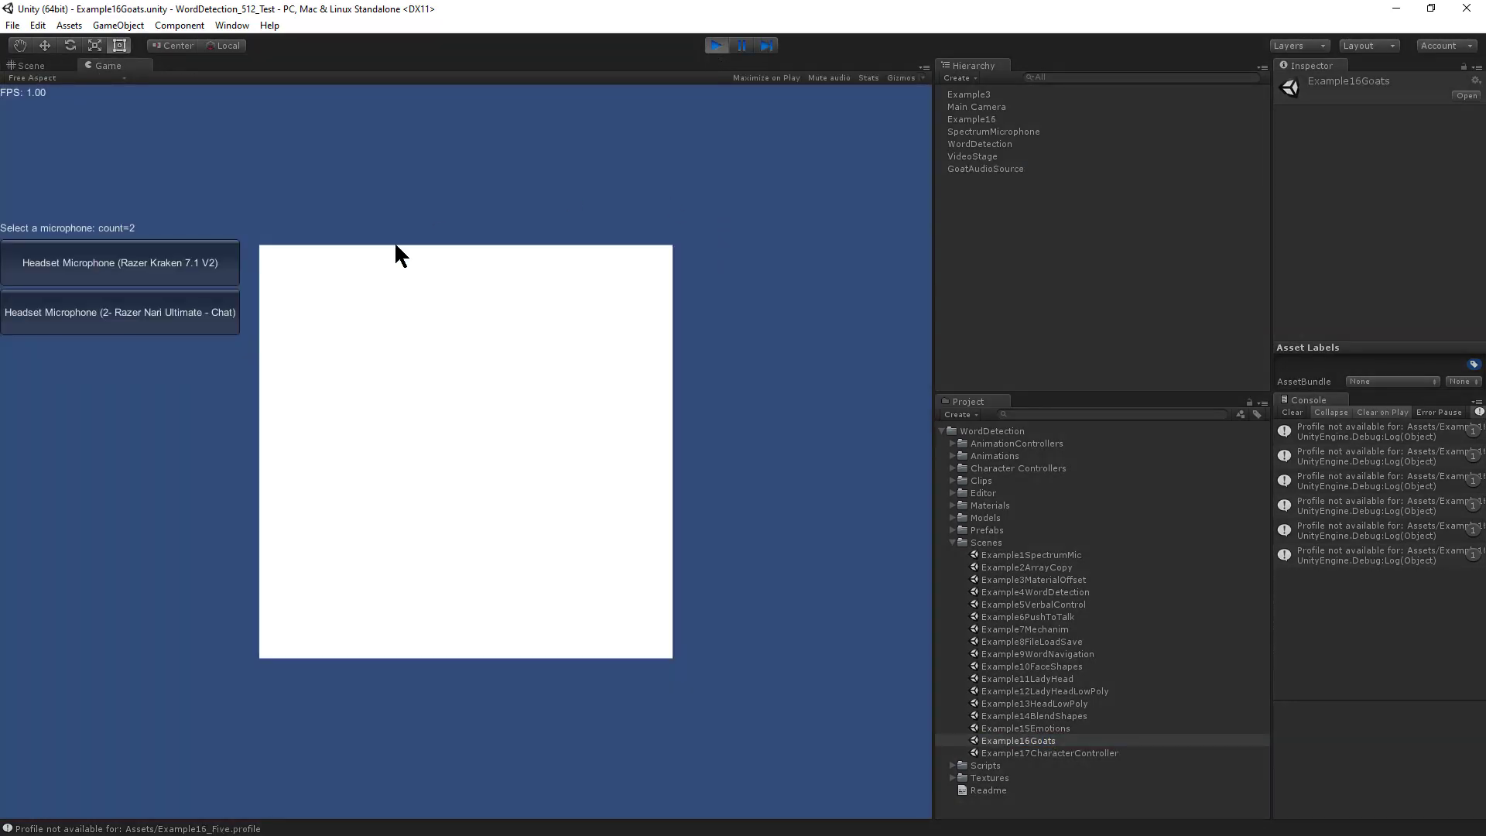
{"action": "left_click", "coordinate": [717, 45]}
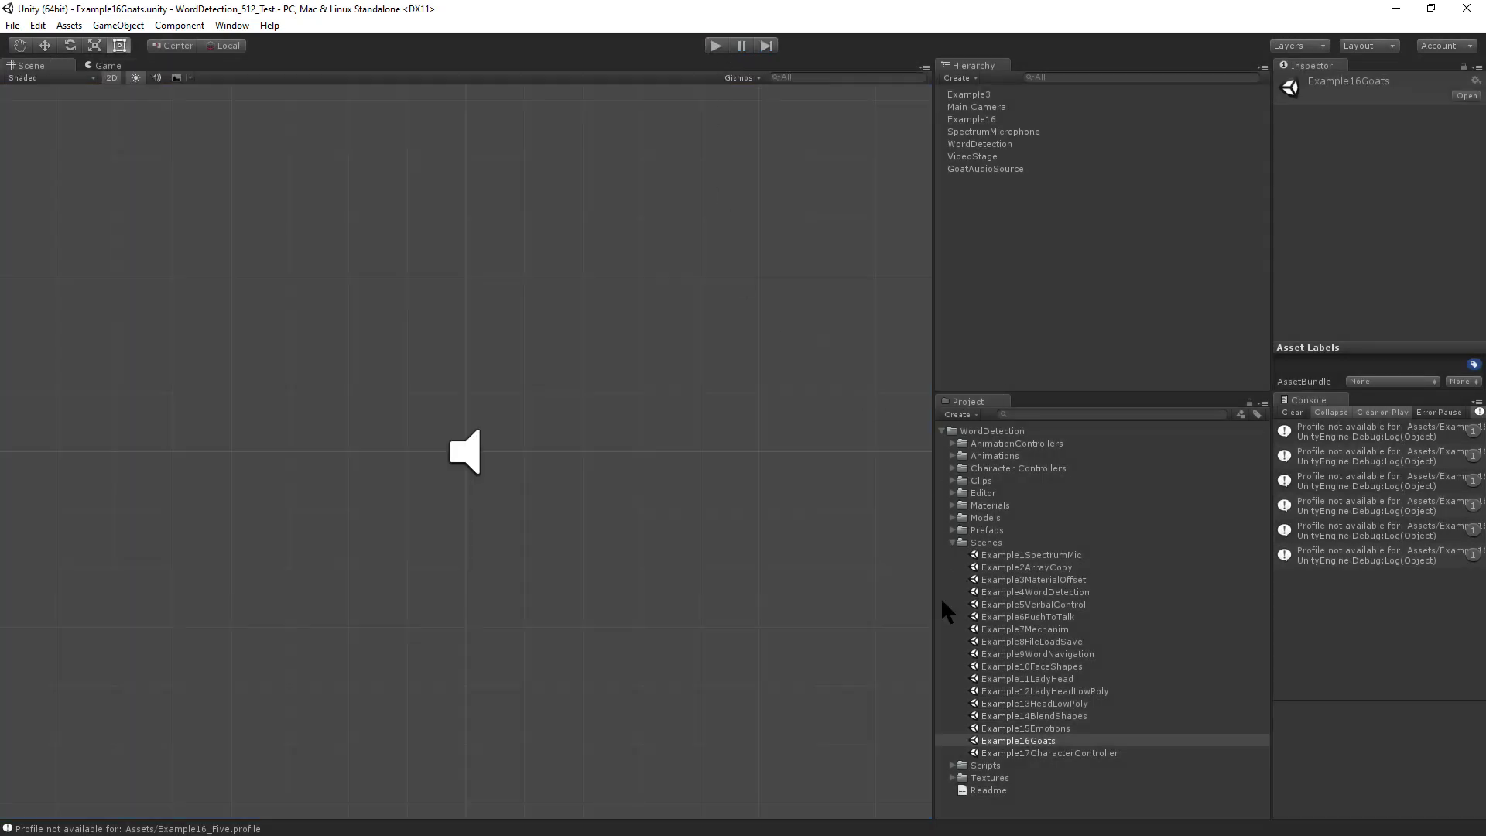
{"action": "left_click", "coordinate": [1292, 413]}
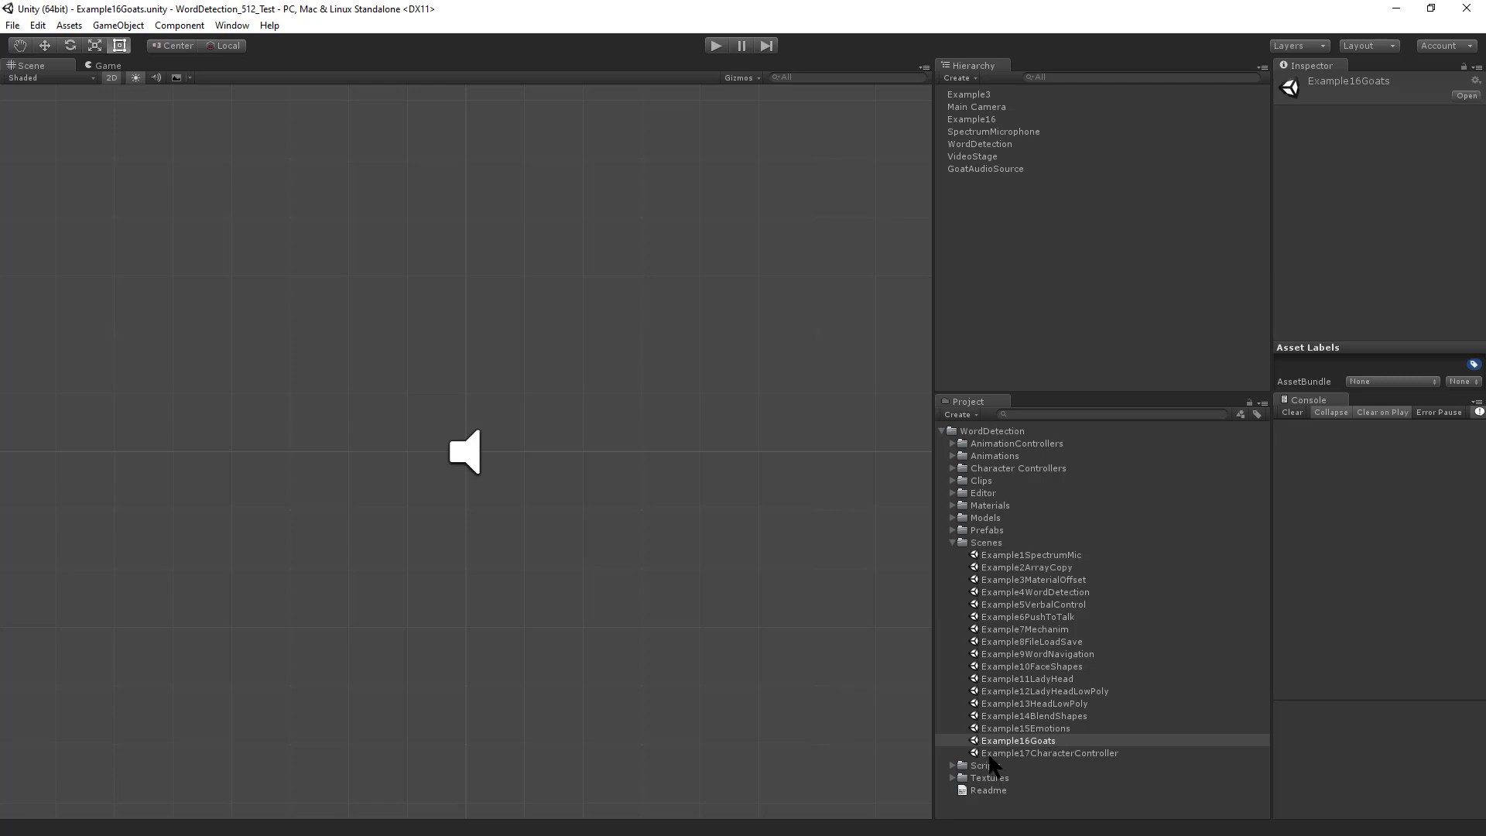
Step: Run Example17CharacterController with the Razer Kraken mic, record JUMP, AHEAD, BACK, LEFT and RIGHT, then stop
{"action": "double_click", "coordinate": [1075, 752]}
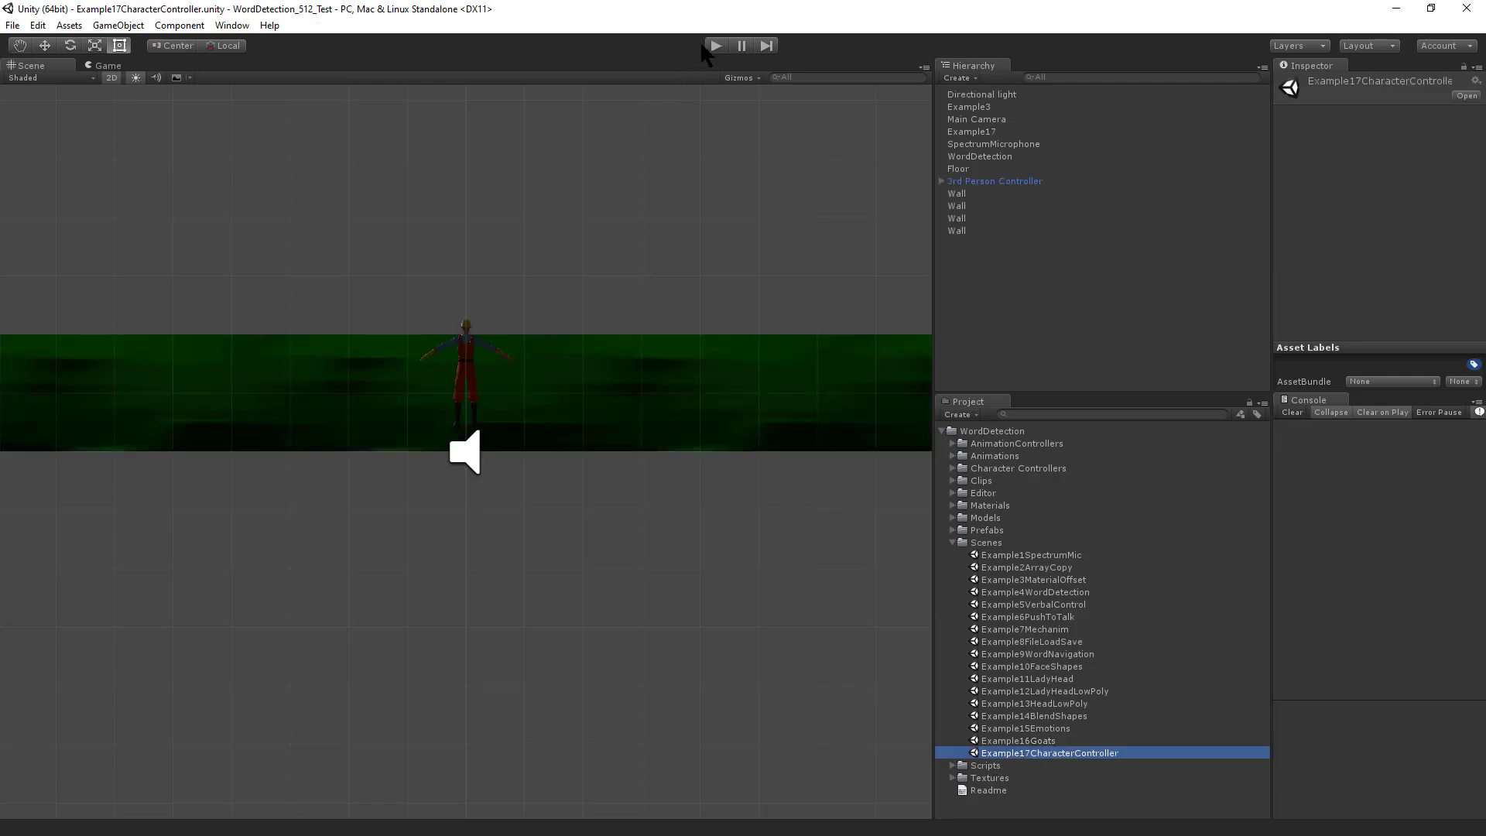
{"action": "left_click", "coordinate": [717, 46]}
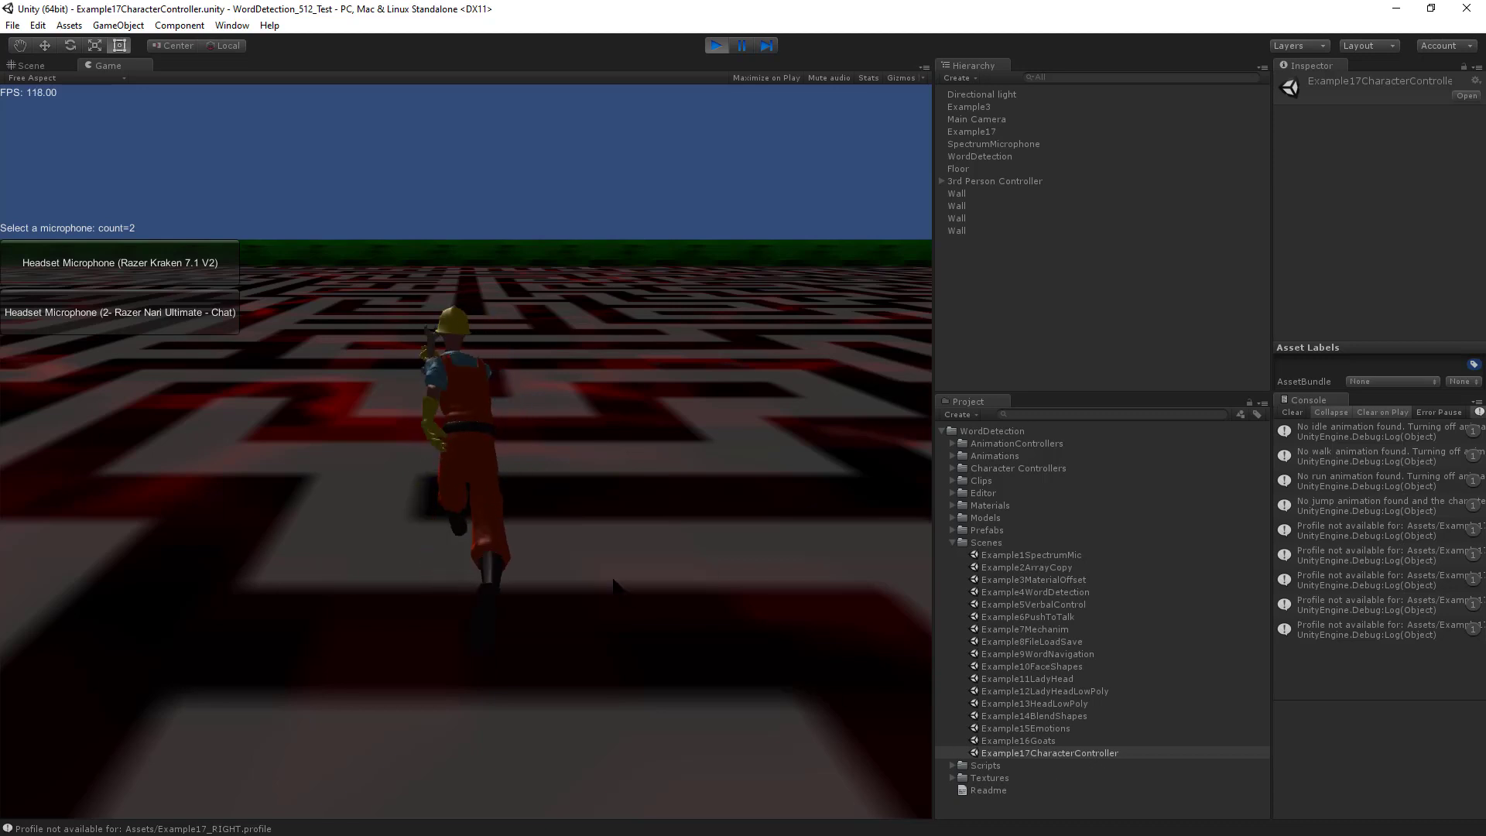
{"action": "left_click", "coordinate": [167, 263]}
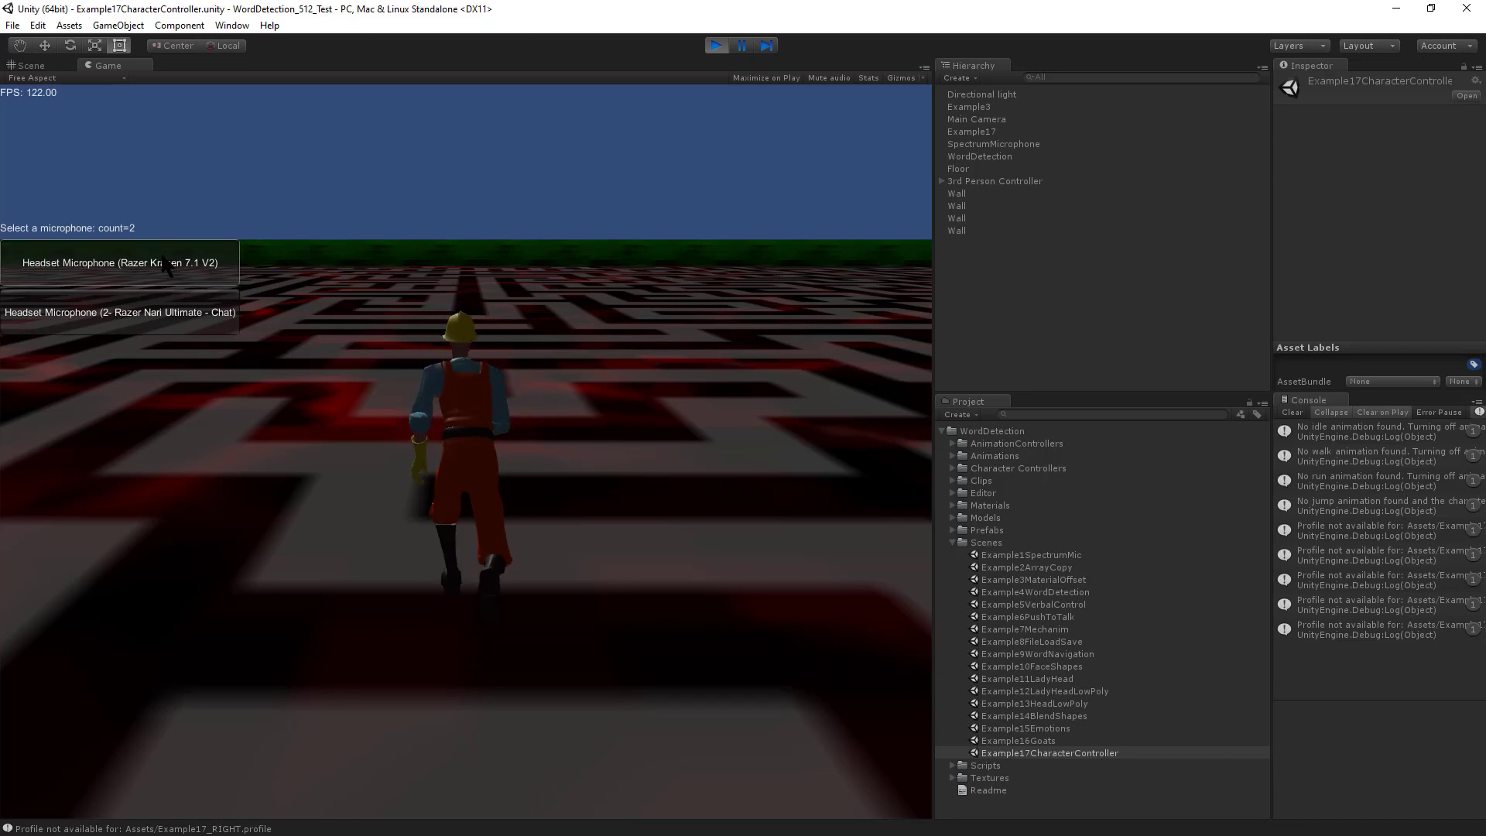
{"action": "left_click", "coordinate": [170, 189]}
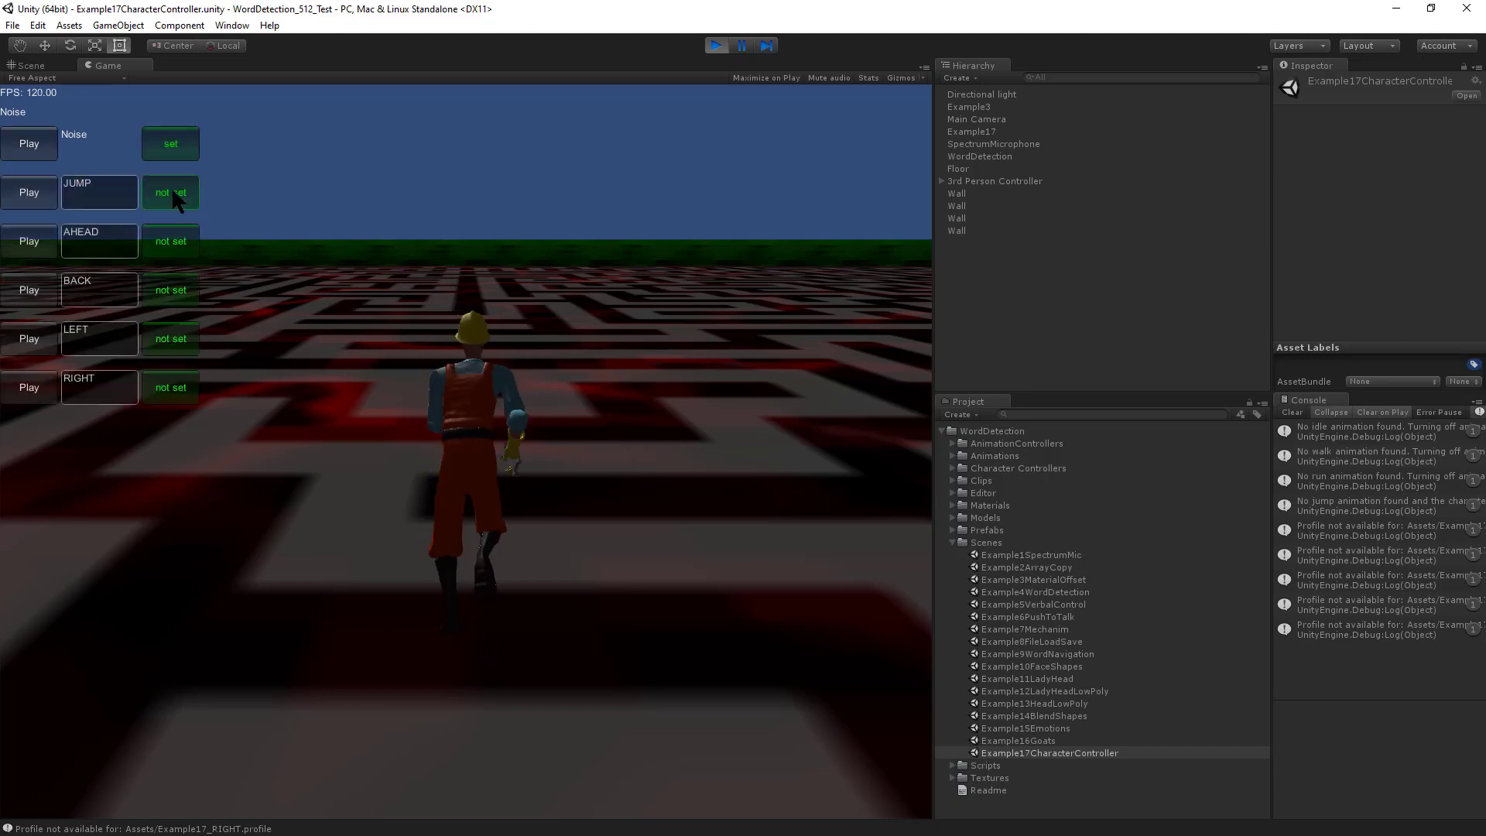
{"action": "left_click", "coordinate": [167, 249]}
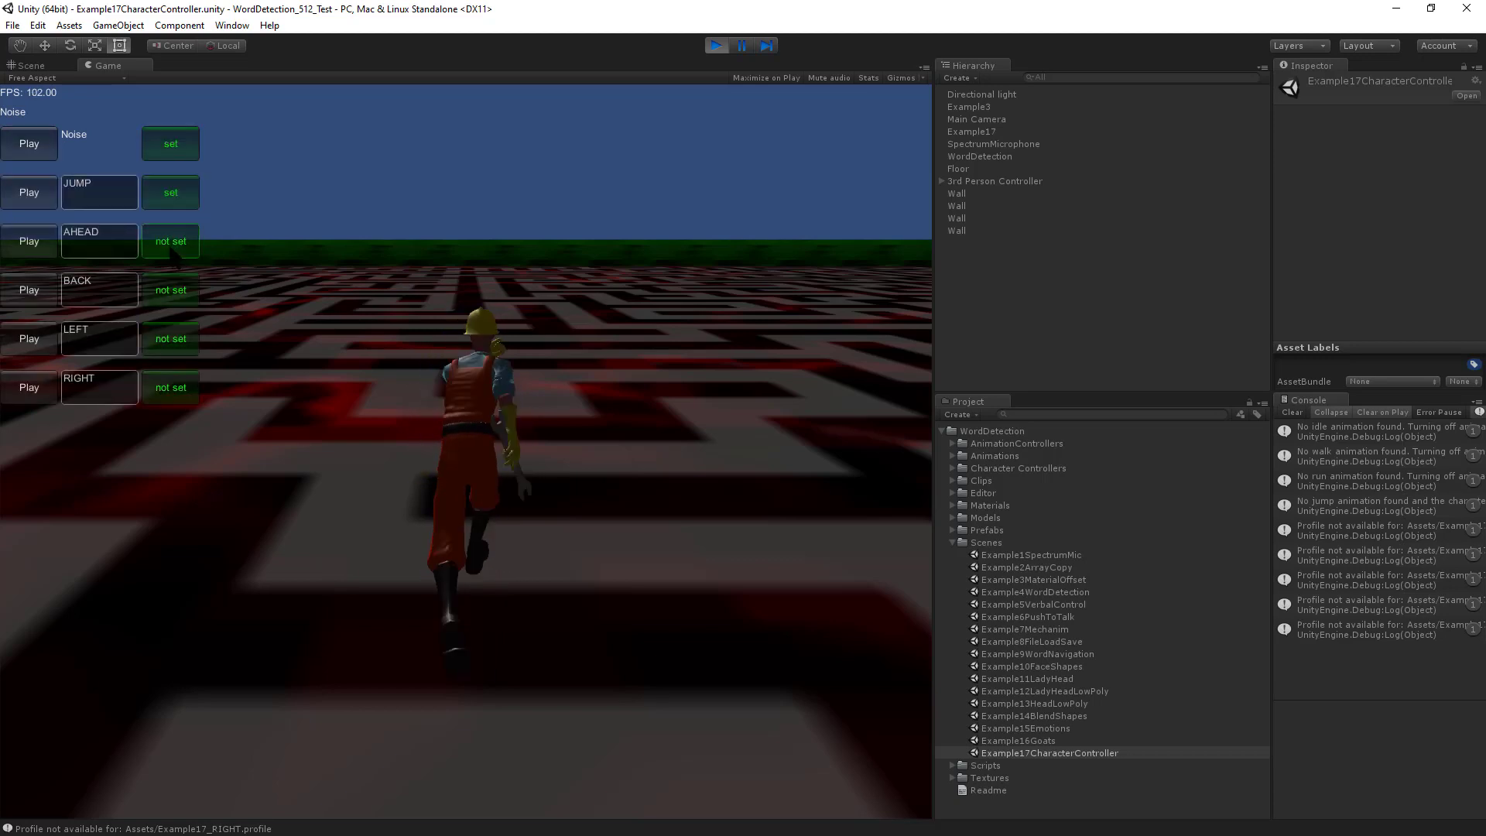
{"action": "left_click", "coordinate": [171, 294]}
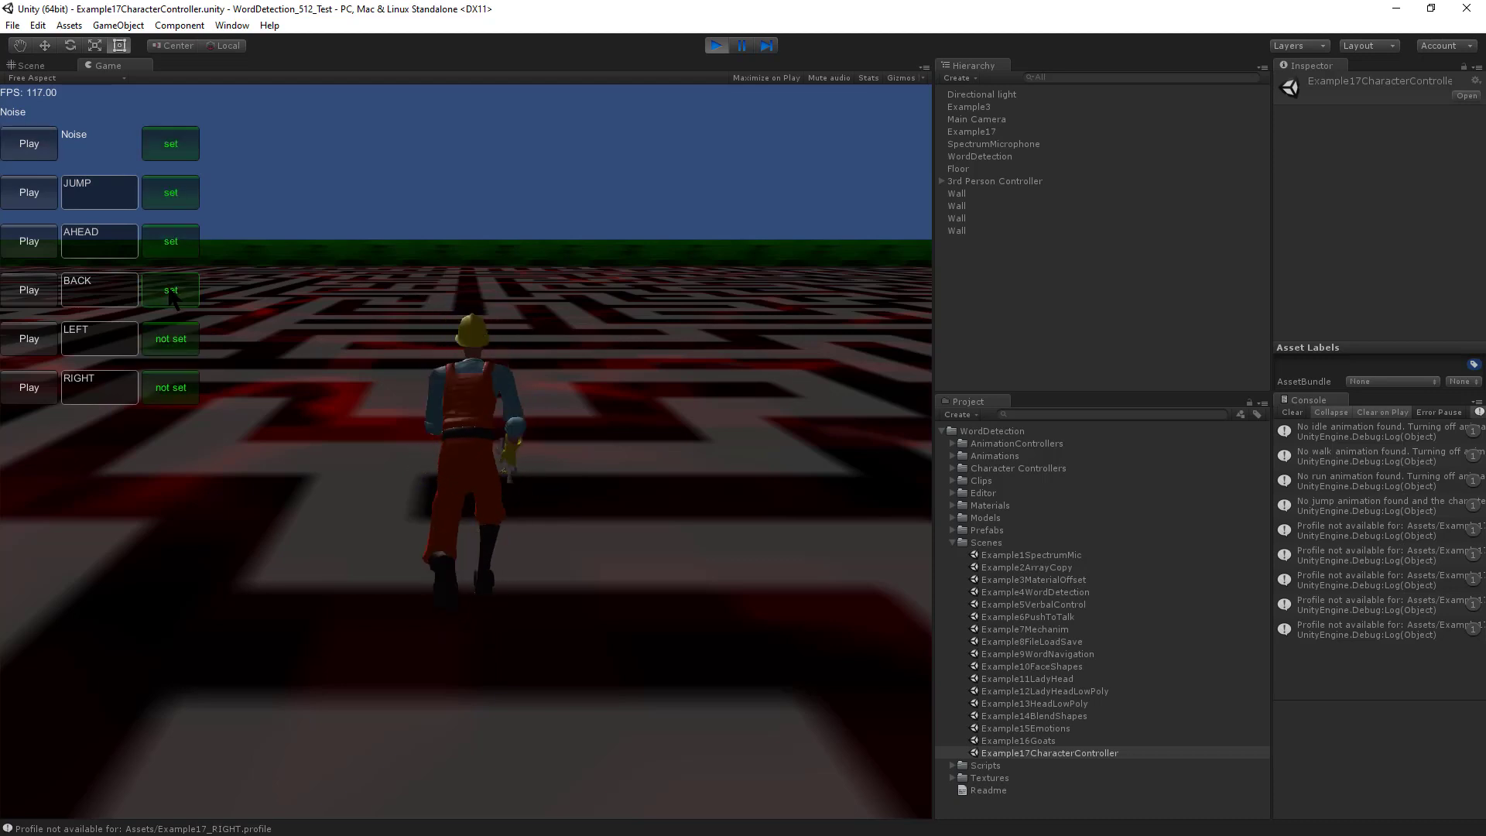
{"action": "left_click", "coordinate": [173, 348]}
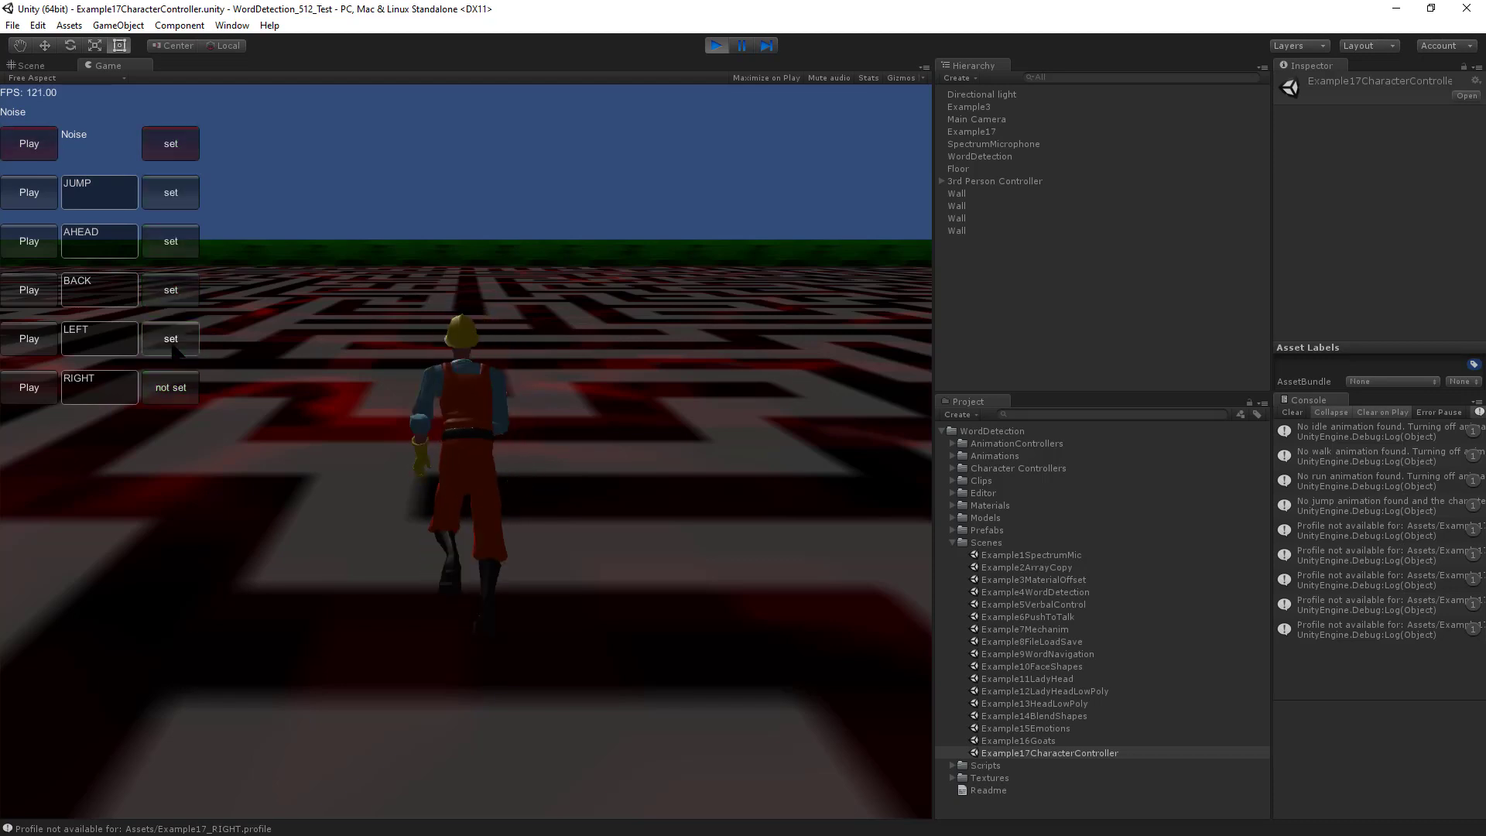
{"action": "left_click", "coordinate": [175, 396]}
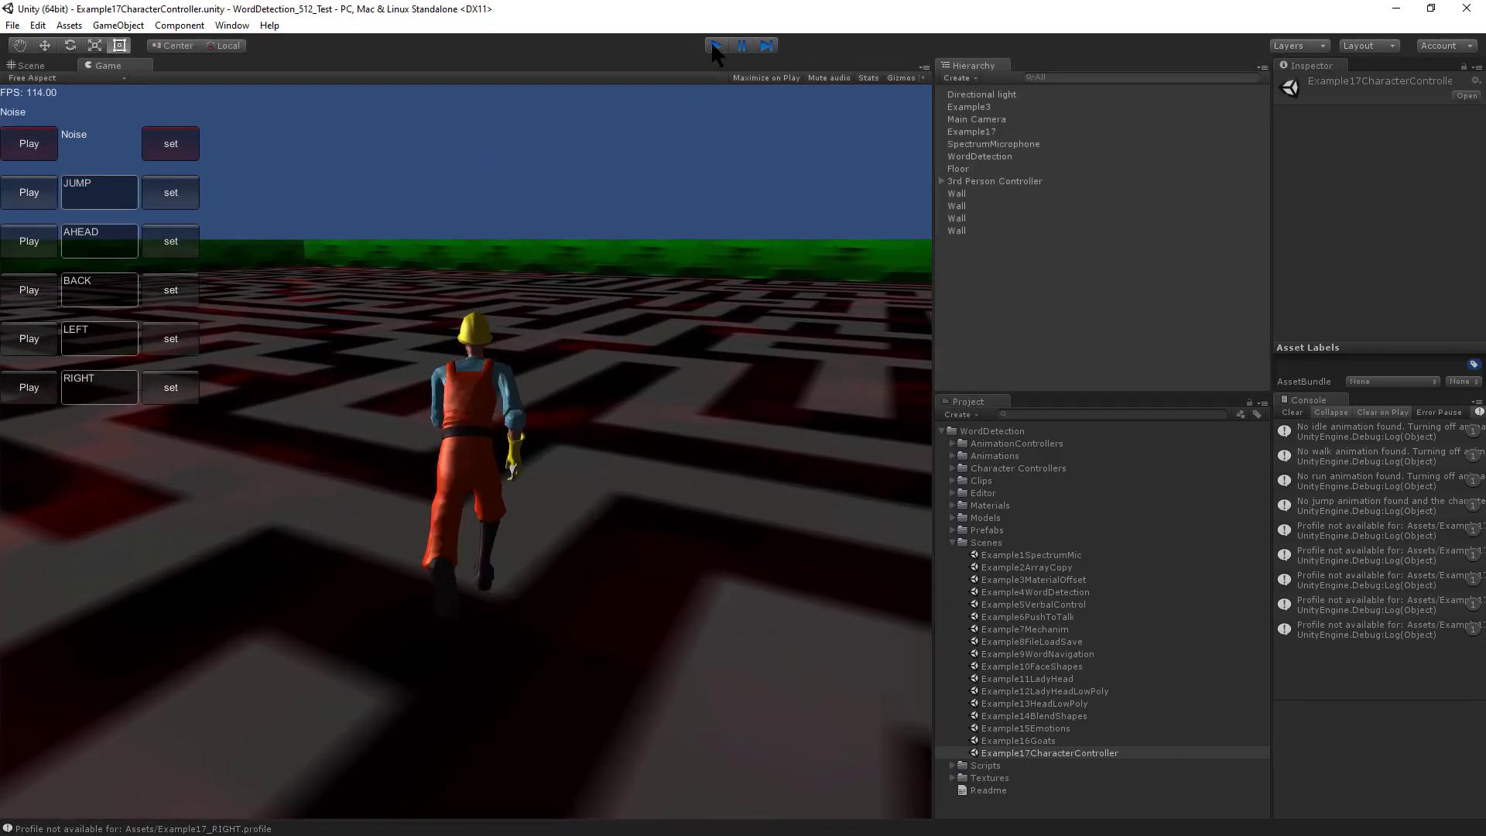
{"action": "left_click", "coordinate": [711, 44]}
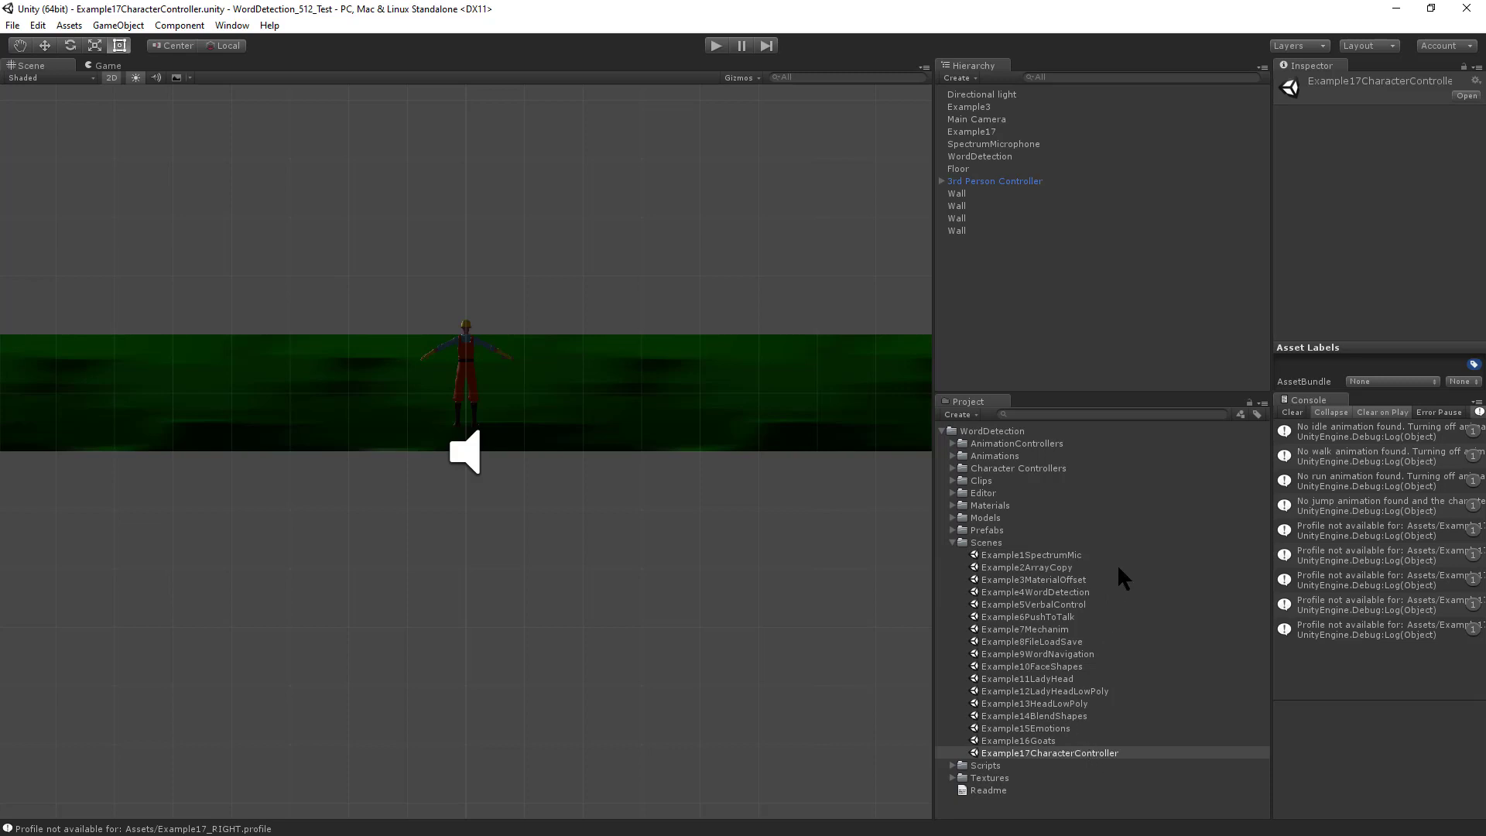
{"action": "left_click", "coordinate": [275, 26]}
{"action": "left_click", "coordinate": [285, 43]}
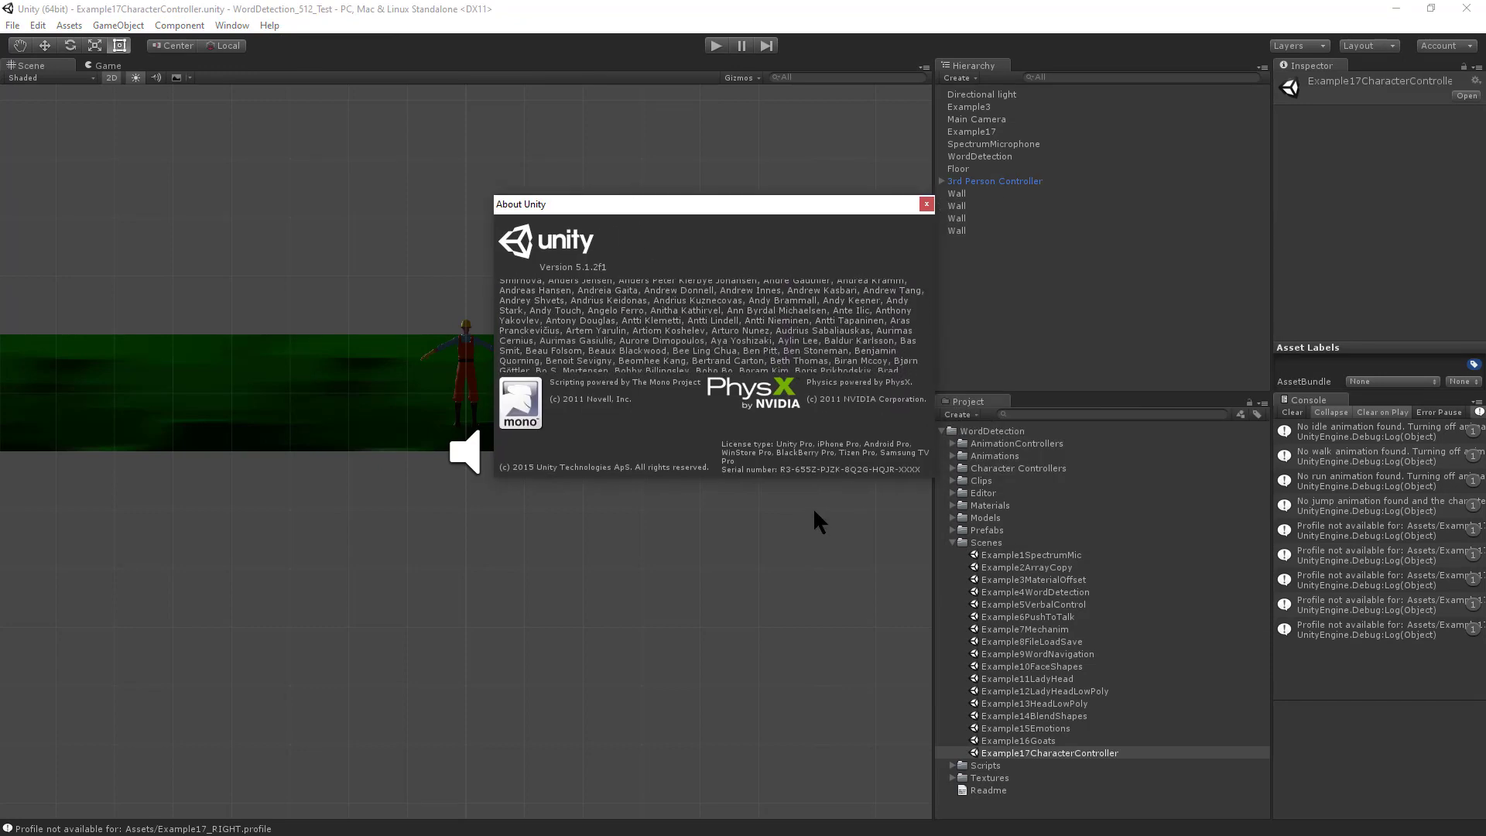
{"action": "left_click", "coordinate": [926, 206]}
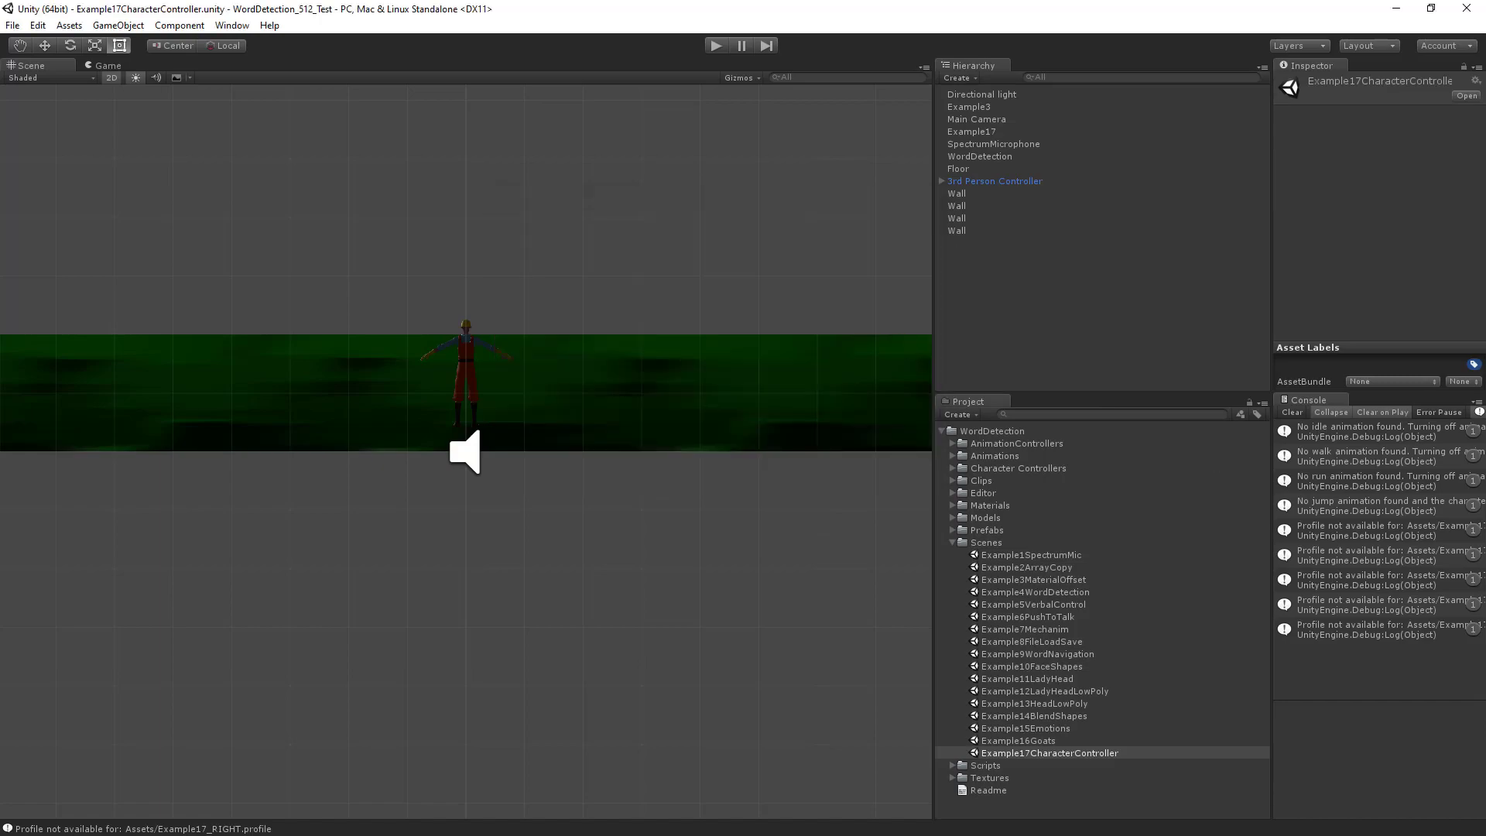